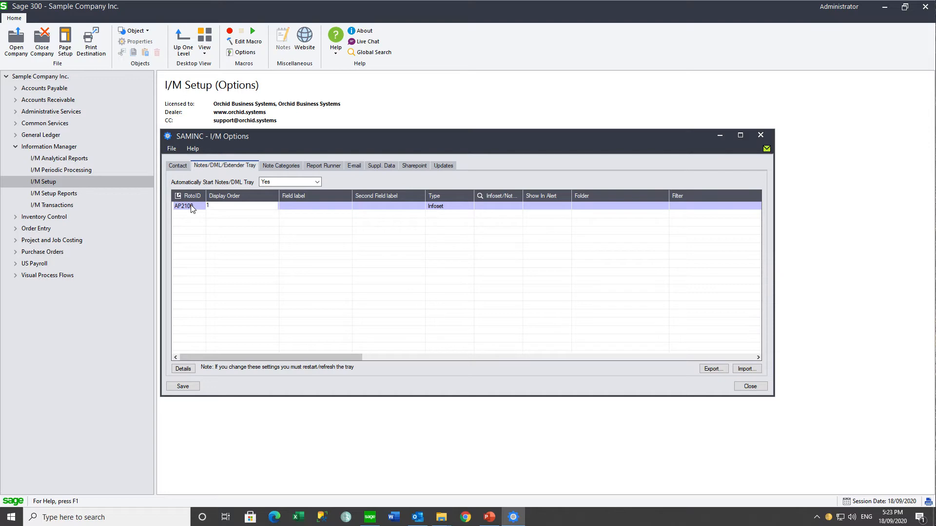
Step: In the details of the AP2100 line, set the field label to VENDOR NUMBER and the second field label to DOCUMENT NUMBER
key(Tab)
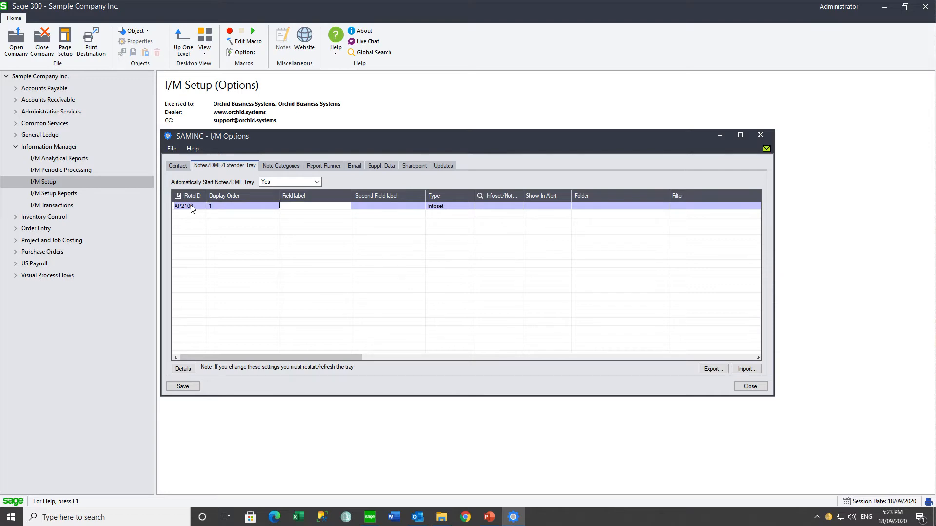
click(183, 368)
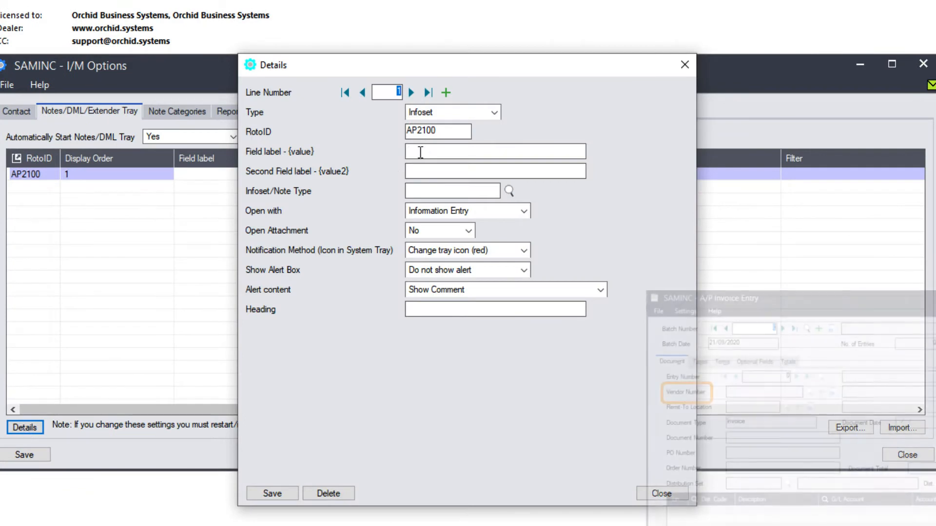
click(418, 150)
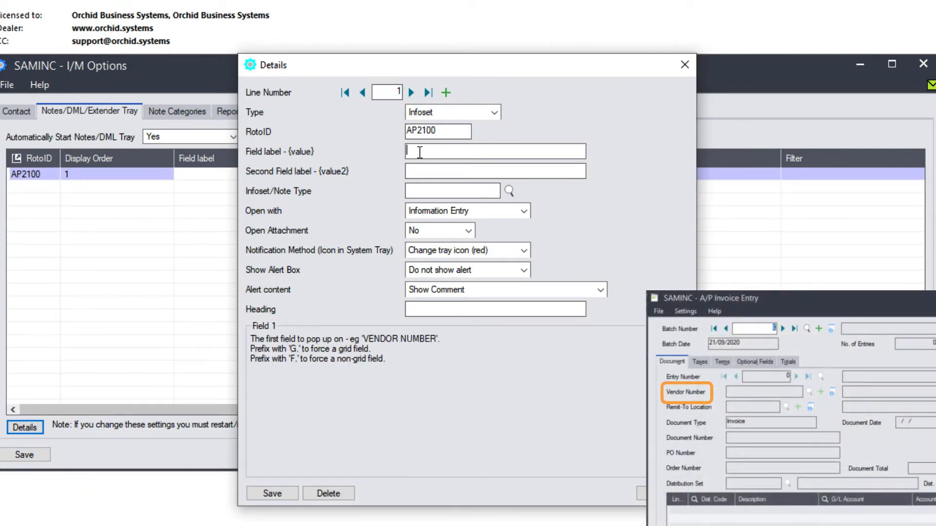
text(VENDOR NUMBER)
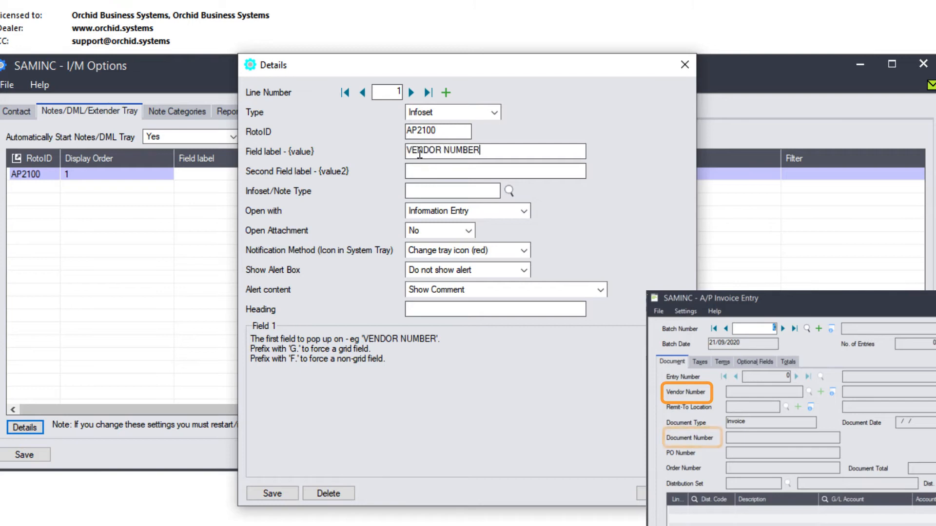
key(Tab)
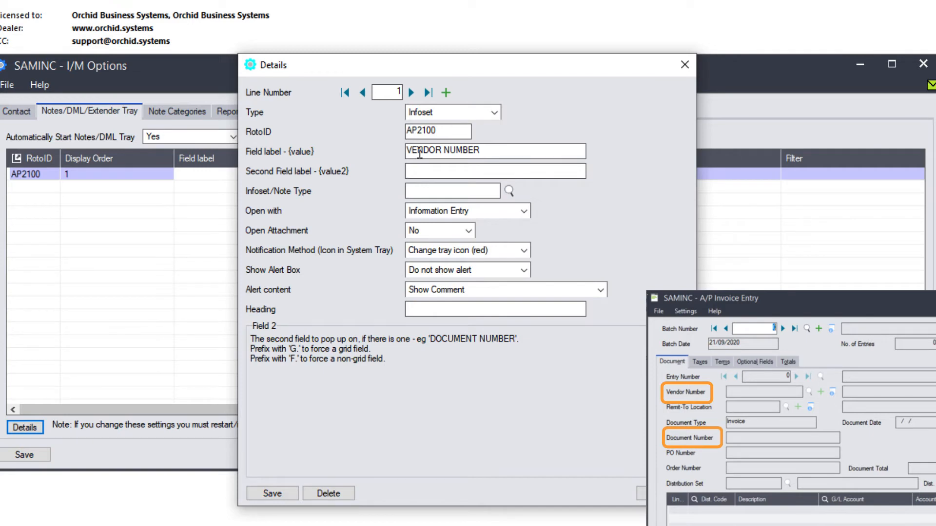
text(DOCUMENT NUMBER)
key(Tab)
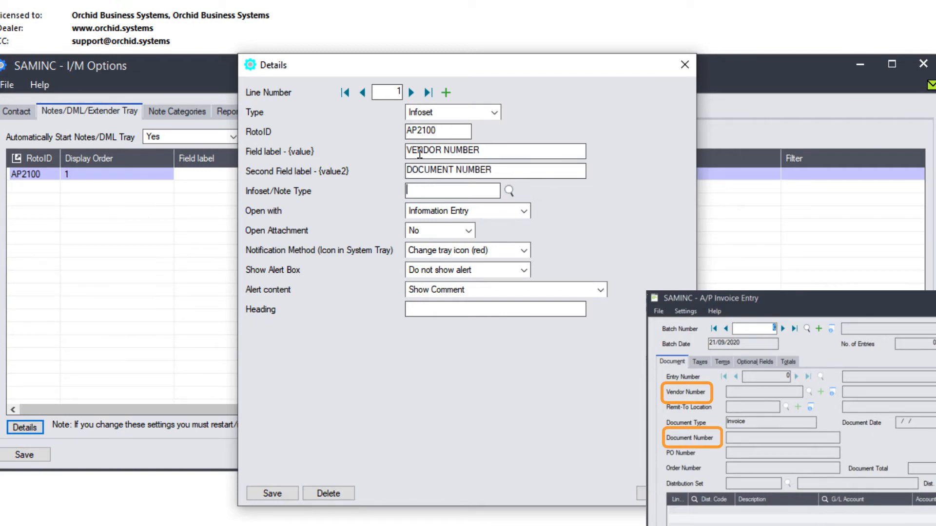
Step: Set the line's type to Network Folder with the folder path C:\DML30\AP DOCUMENTS\{VALUE}\{VALUE2}*.*
click(494, 113)
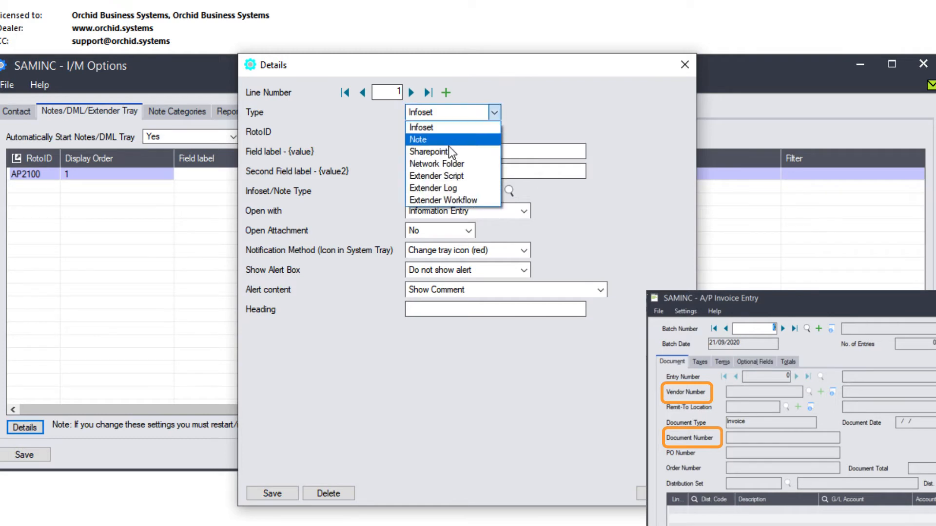
click(449, 164)
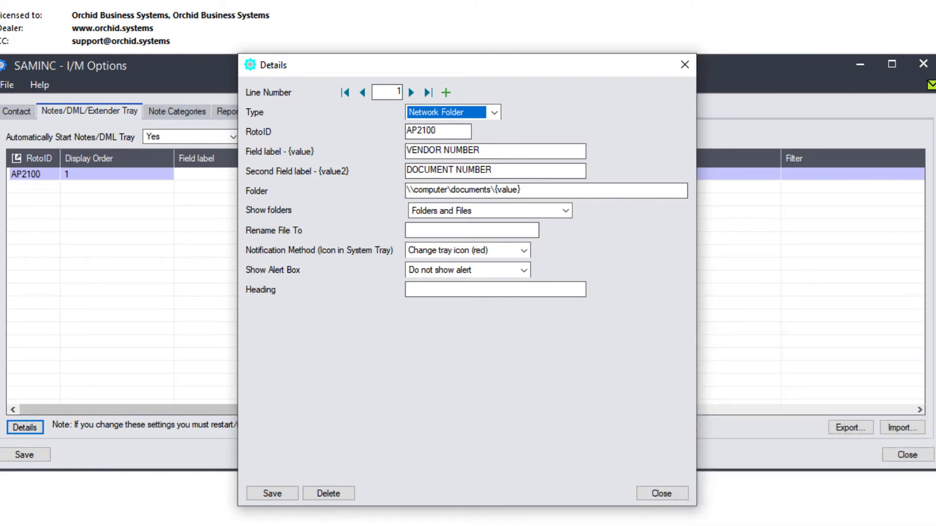
click(534, 191)
drag(533, 191, 395, 185)
text(C:\DM_30\AP DOCUMENTS\{VALUE}\{VALUE2}*.*)
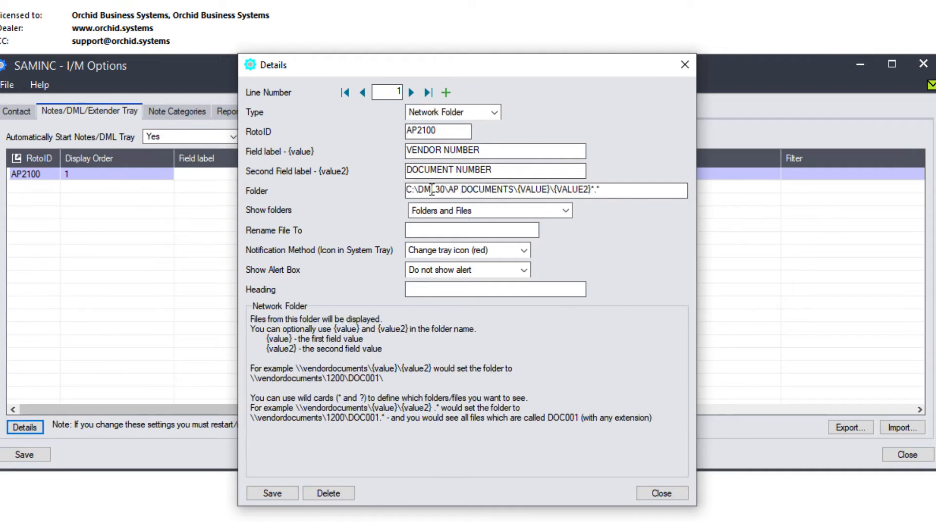
click(431, 190)
key(BackSpace)
text(L)
click(595, 190)
text(.*)
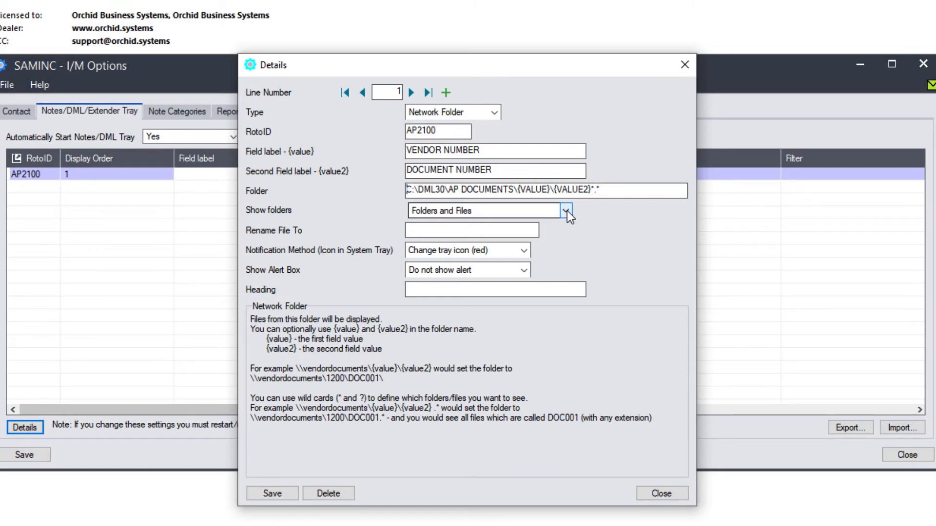
Step: Set the file renaming pattern to {value2}.{ext} and the system tray notification method to None
click(471, 230)
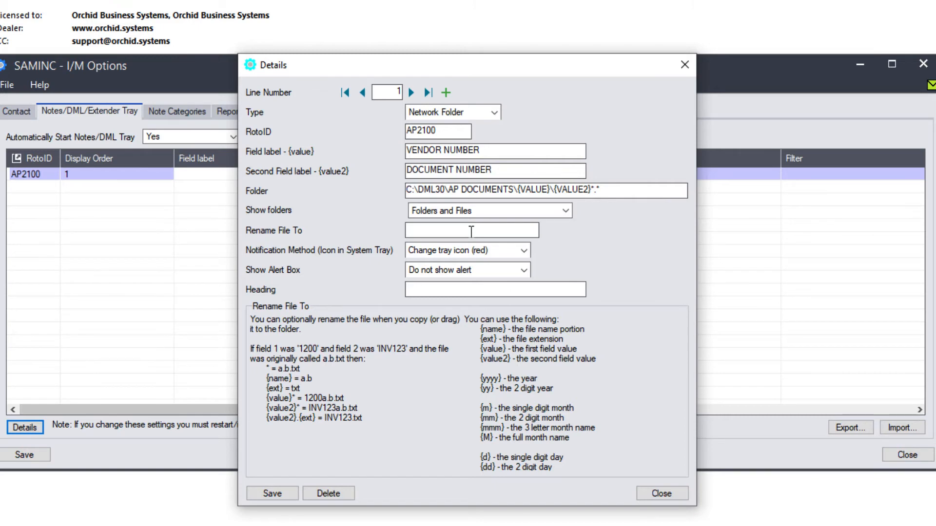
text({value2}.{ext})
click(522, 250)
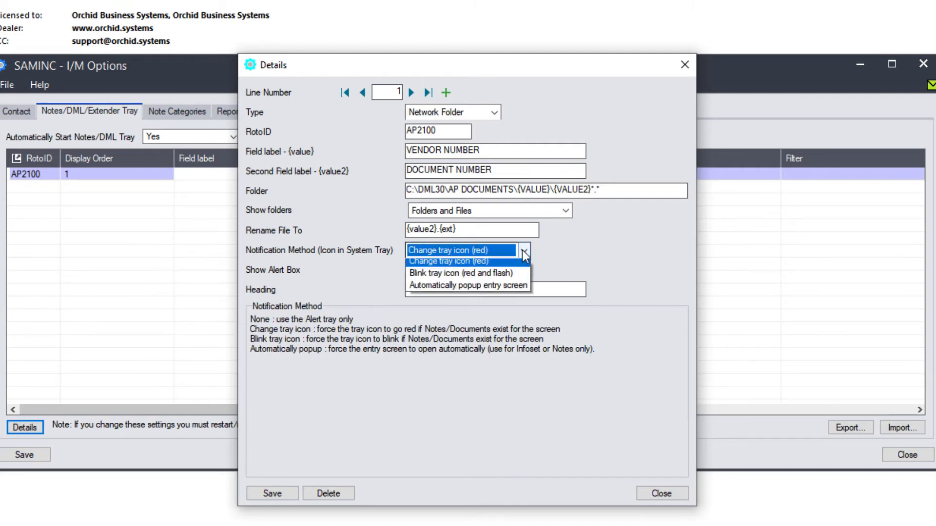
click(456, 265)
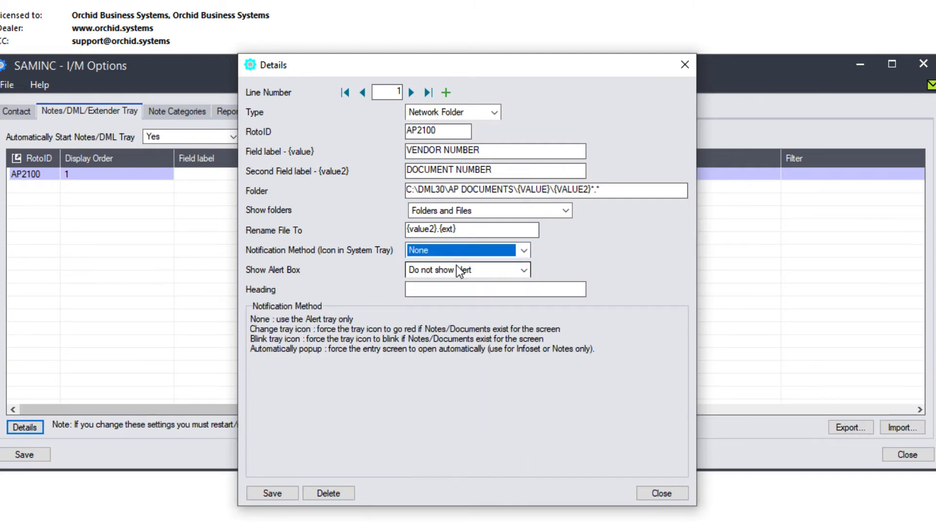
Step: Set the alert box option to Show alert and give the popup the heading Individual Invoice
click(525, 270)
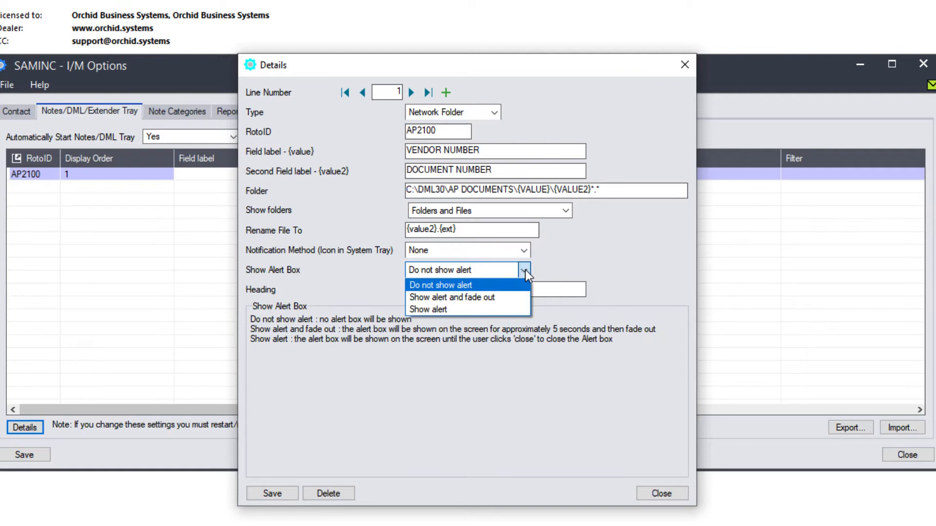
click(485, 309)
click(466, 293)
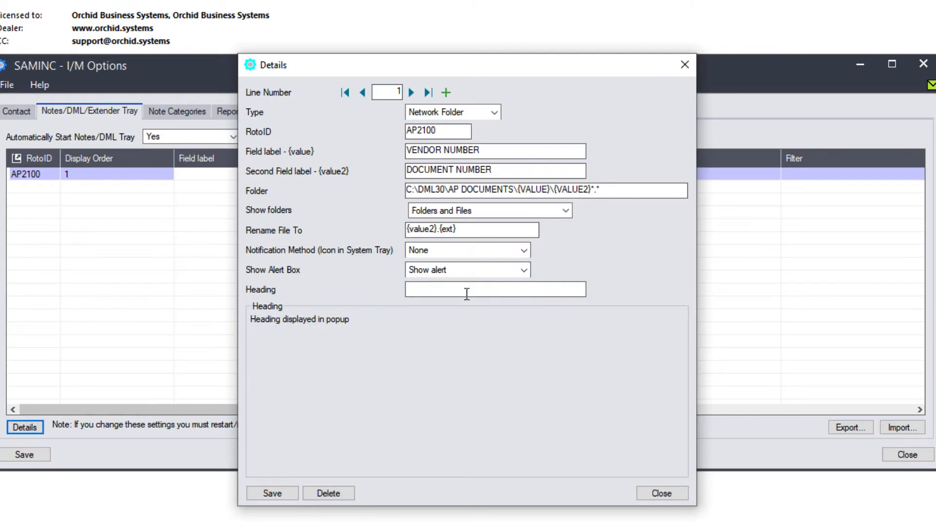
text(Individual Invoice)
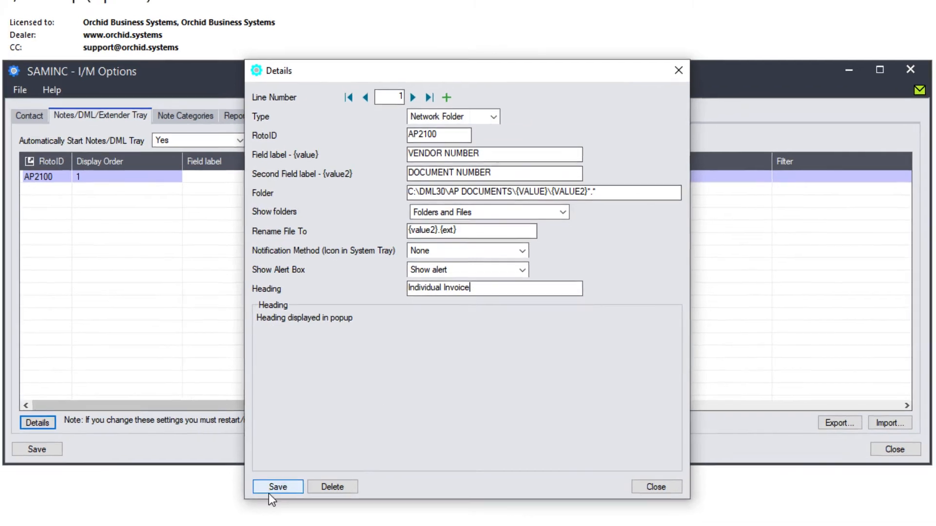
Step: Save and close the first line's details, and save the I/M options
click(272, 493)
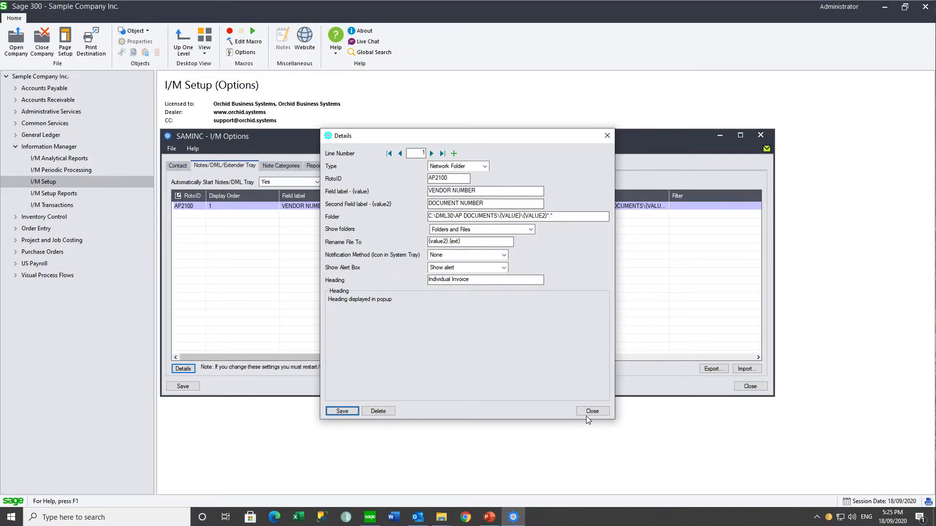
click(589, 413)
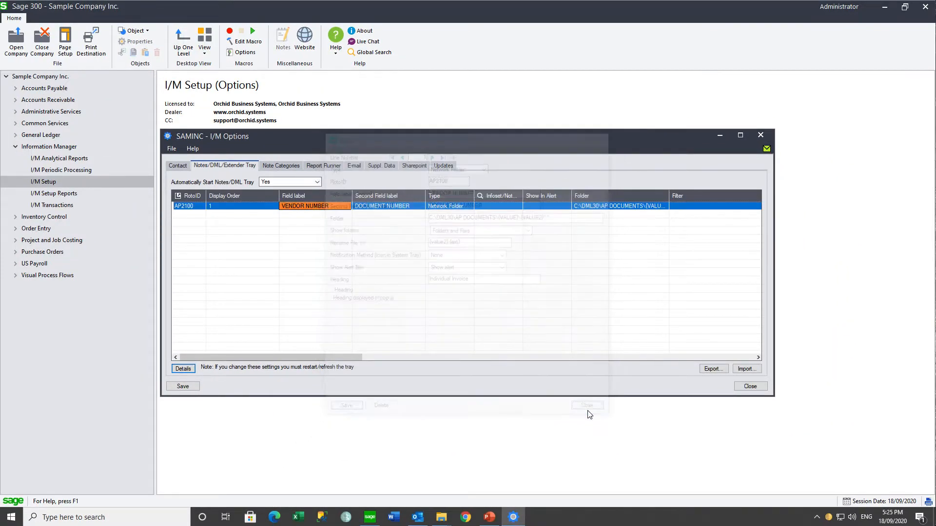
click(185, 387)
Step: Add a second line with RotoID AP2100, display order 2 and field label VENDOR NUMBER
click(191, 207)
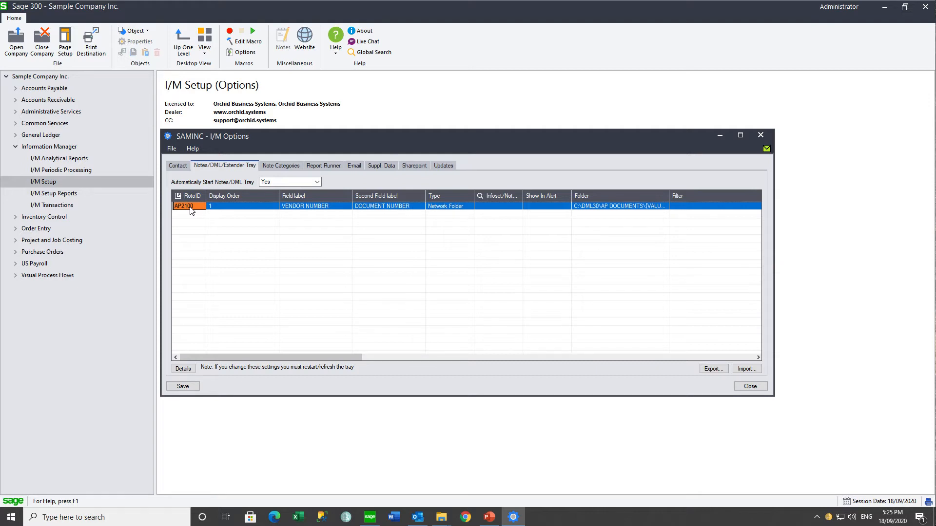
key(Insert)
text(AP210)
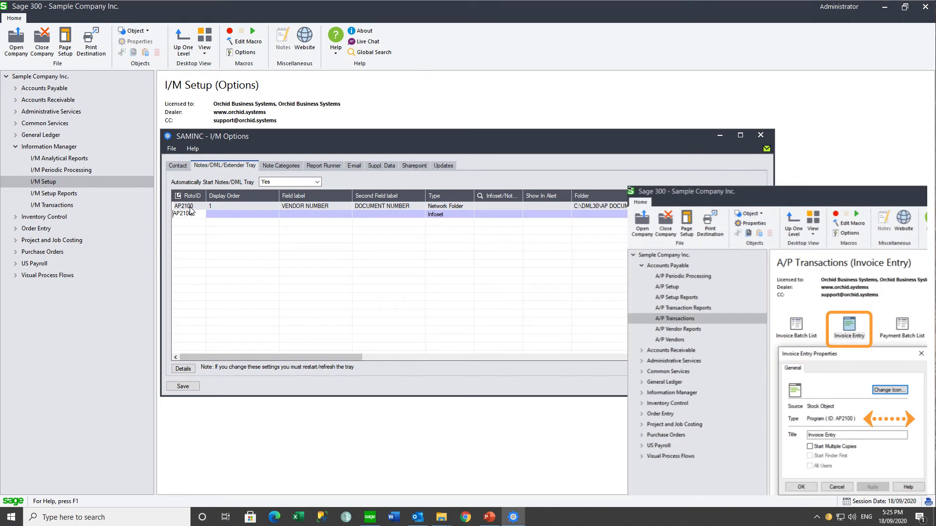
key(Tab)
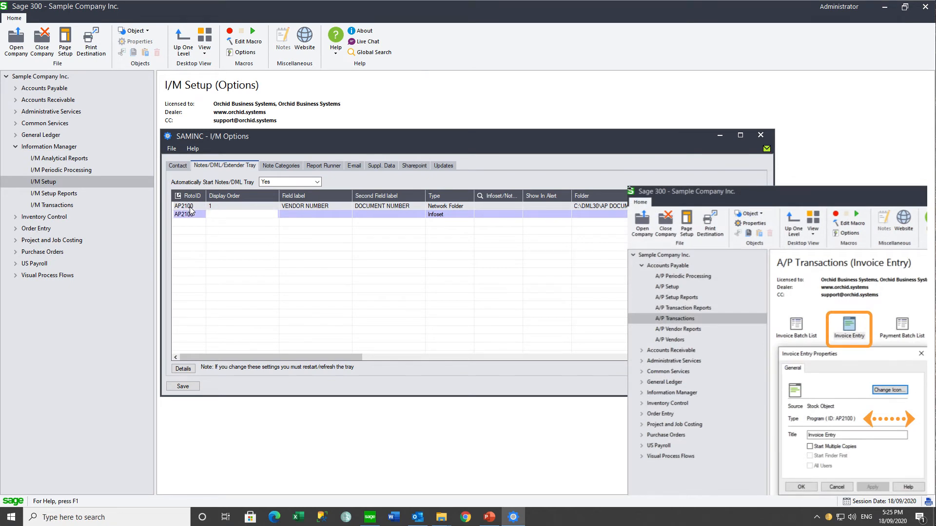
text(2)
key(Tab)
text(VENDOR N)
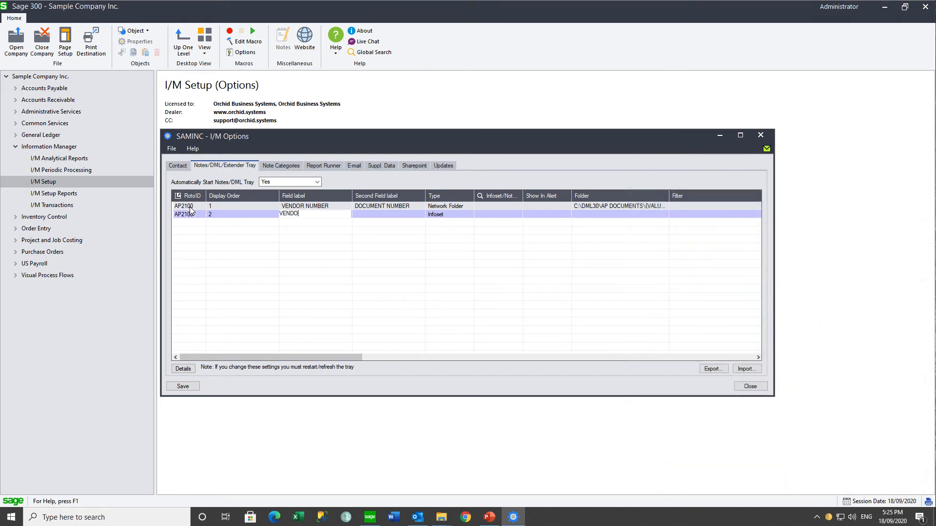
text(UMBER)
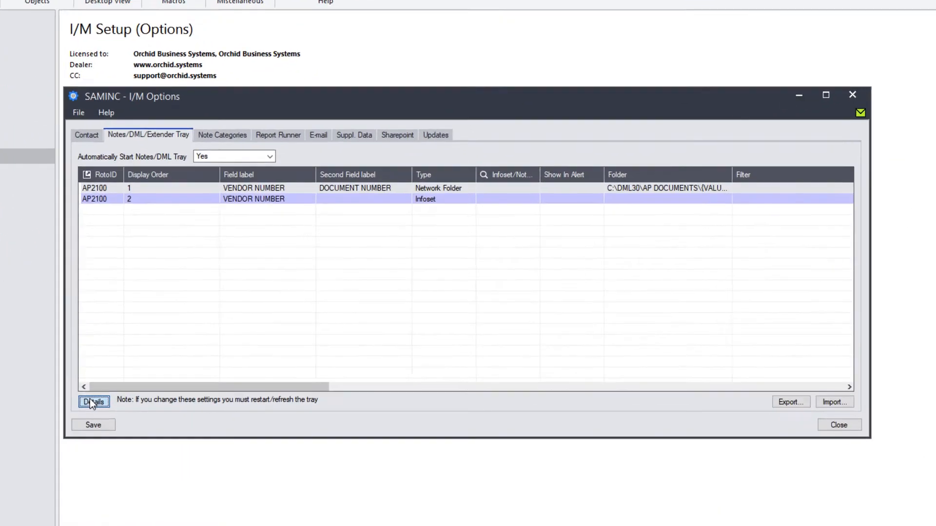
Step: Open the second line's details and set its type to Network Folder
click(183, 369)
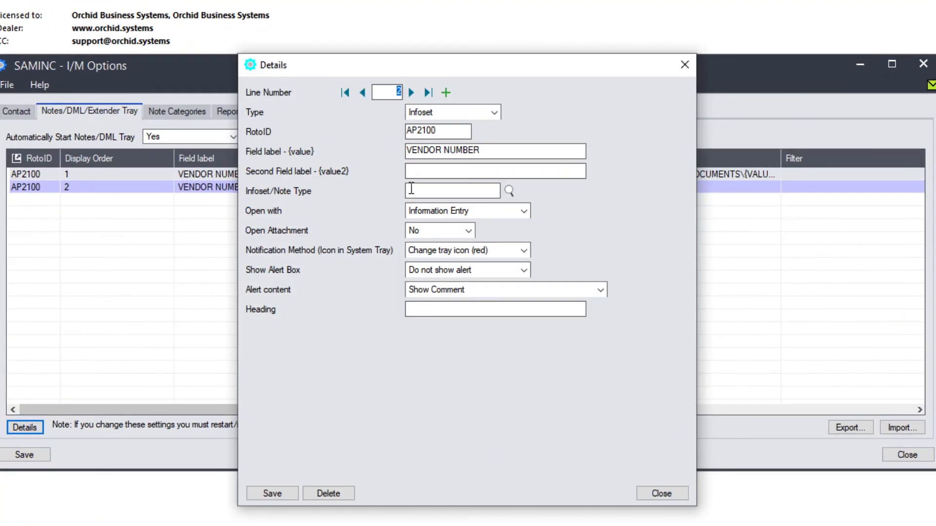
click(493, 113)
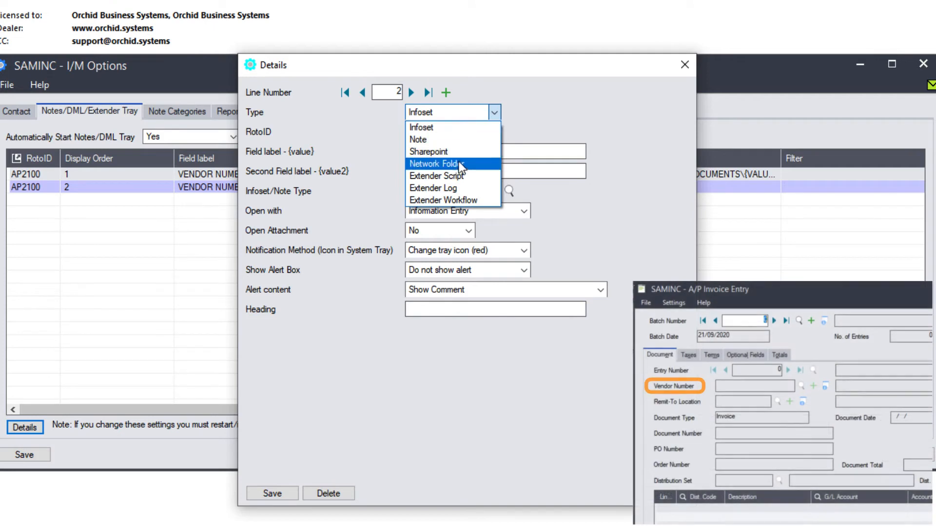
click(457, 164)
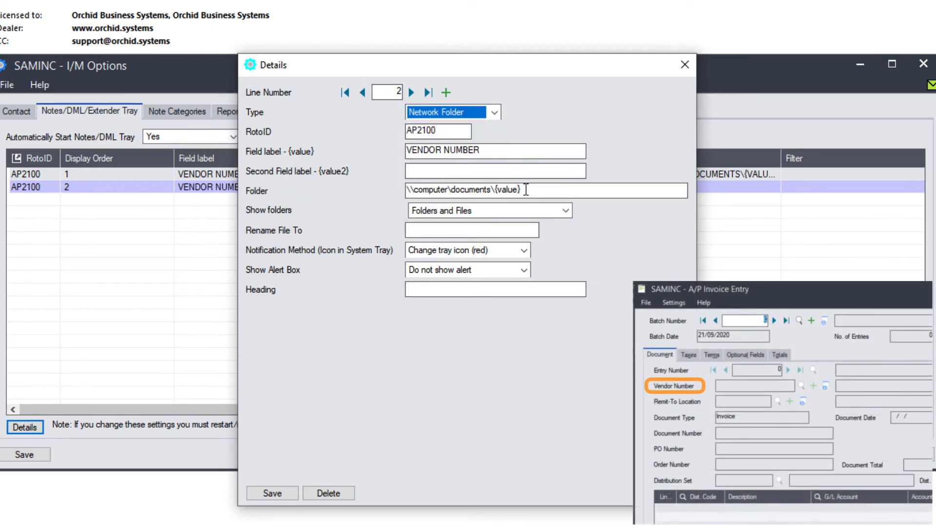
Step: Set the second line's folder path to C:\DML30\AP DOCUMENTS\{VALUE}\
drag(527, 189, 391, 181)
text(C:\DML30\AP DOCUMENTS\{VALUE}\{VALUE2}*.*)
key(Delete)
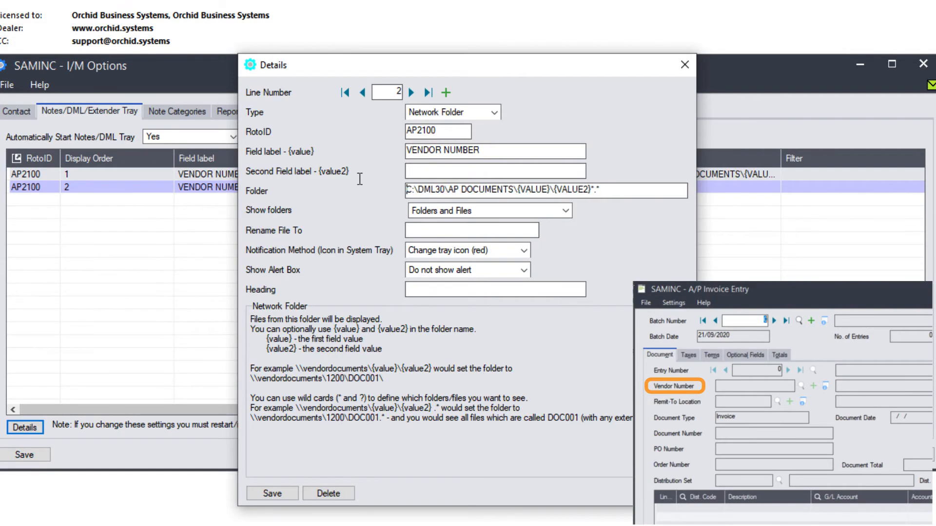
click(624, 191)
key(BackSpace)
key(BackSpace)
key(BackSpace)
key(BackSpace)
key(BackSpace)
key(BackSpace)
key(BackSpace)
key(BackSpace)
key(BackSpace)
key(BackSpace)
key(BackSpace)
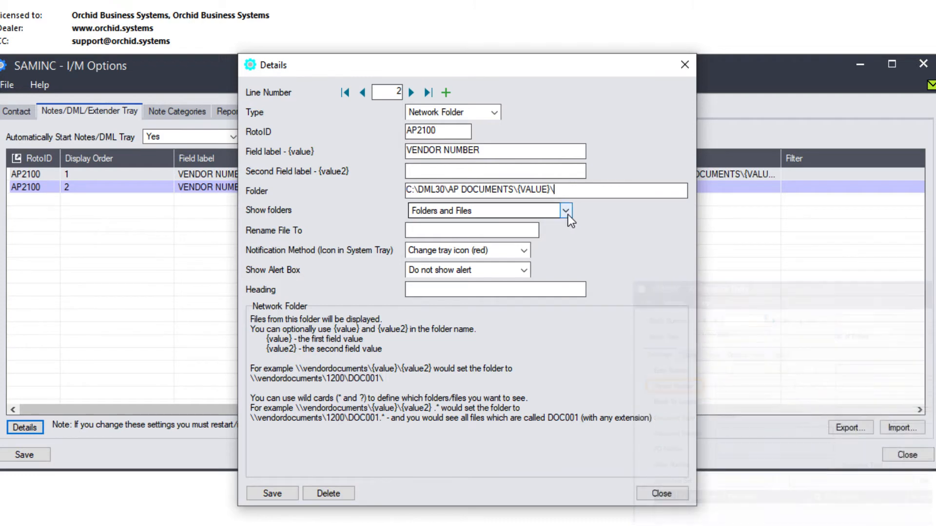
Step: Set the second line's notification method to None and its alert box option to Show alert
click(525, 250)
click(477, 265)
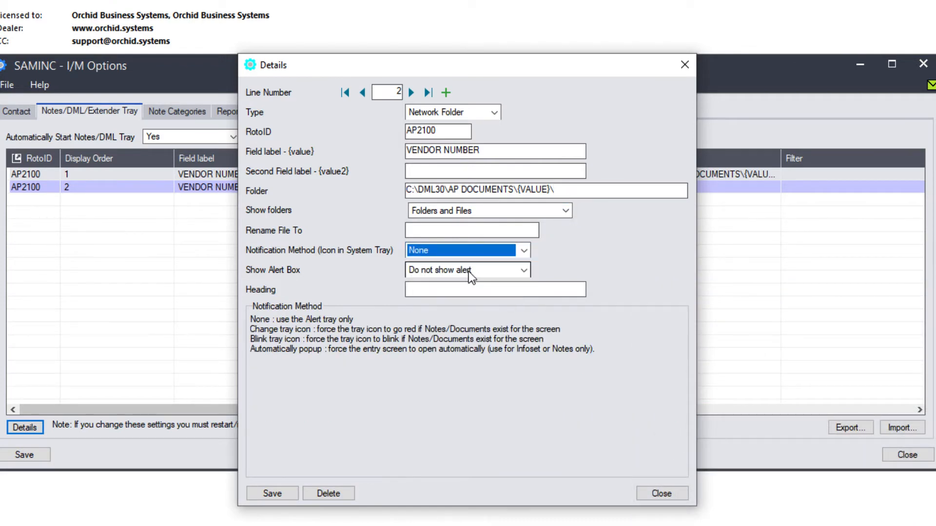
click(471, 271)
click(450, 308)
Step: Give the second line the heading All Invoices, and save both its details and the I/M options
click(441, 291)
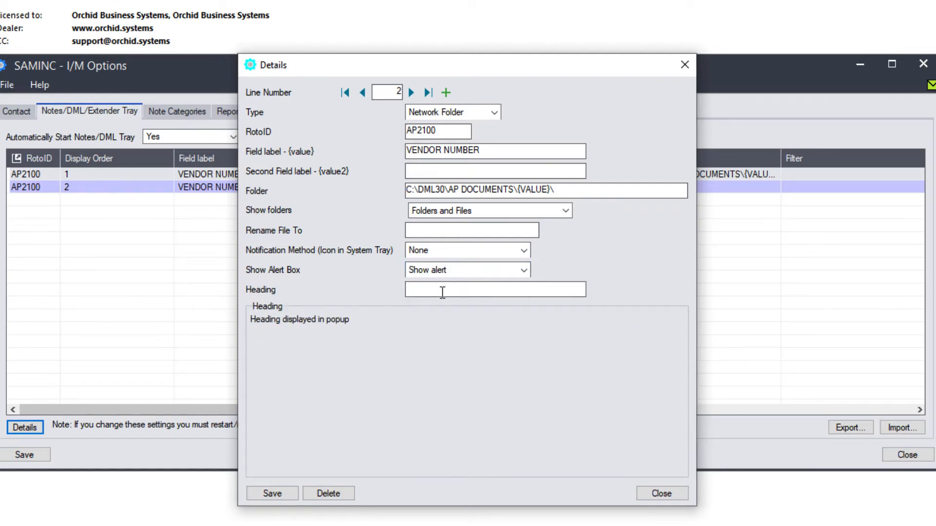
text(All Invoices)
click(266, 494)
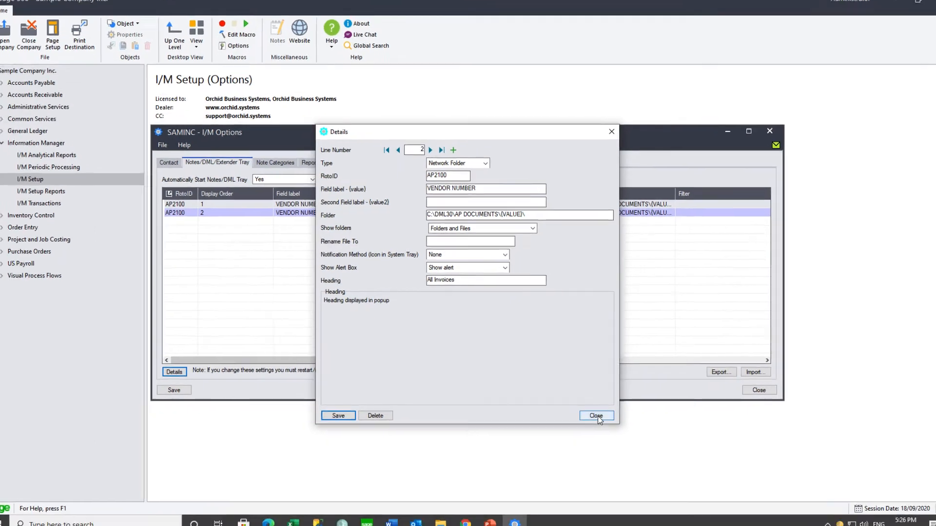
click(596, 416)
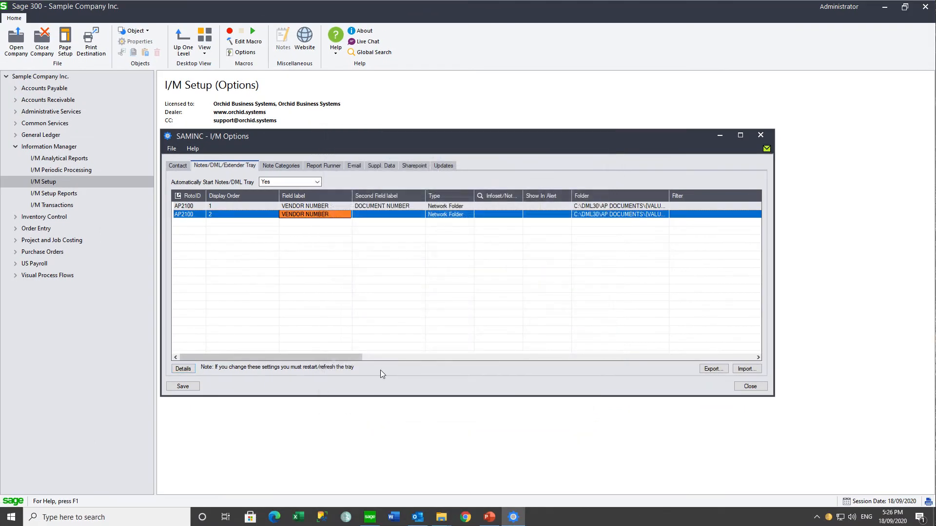
click(184, 386)
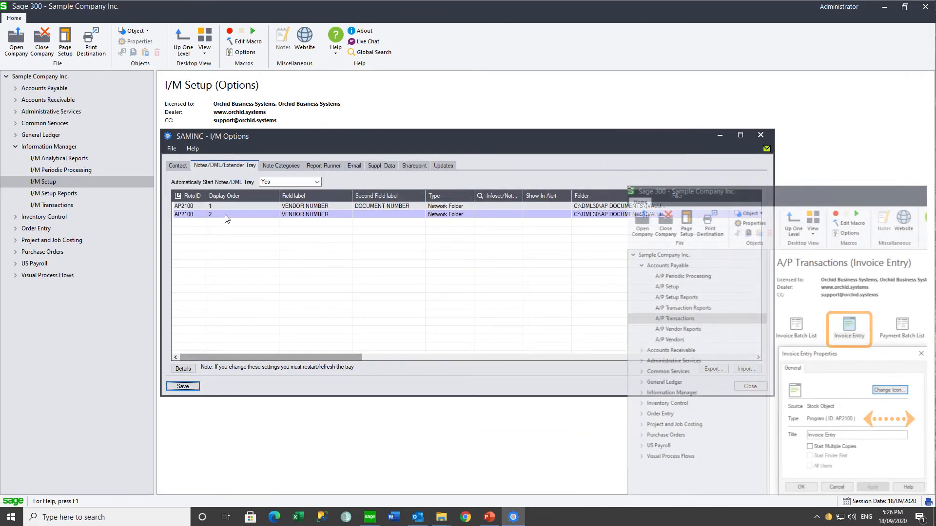
Step: Add a third tray line with RotoID AP2100 and the field label VENDOR NUMBER
click(195, 218)
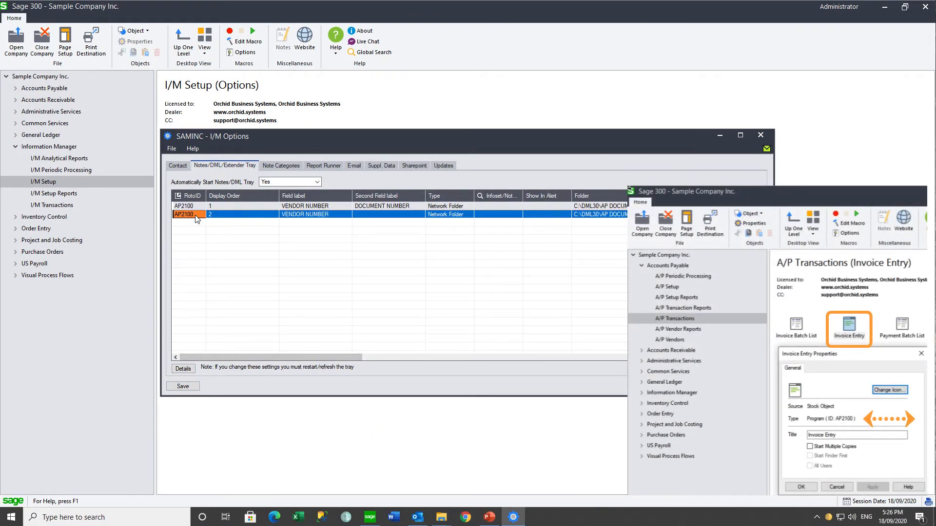
key(Insert)
text(A)
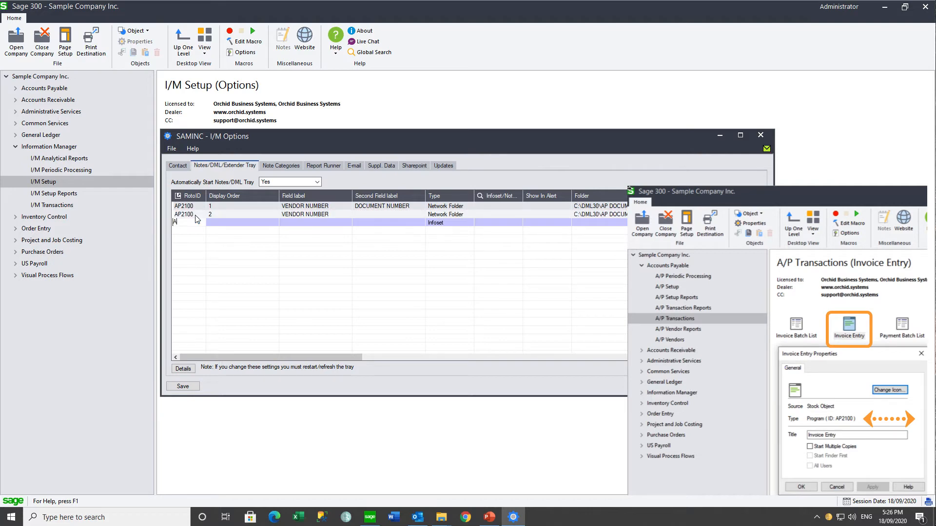
text(P210)
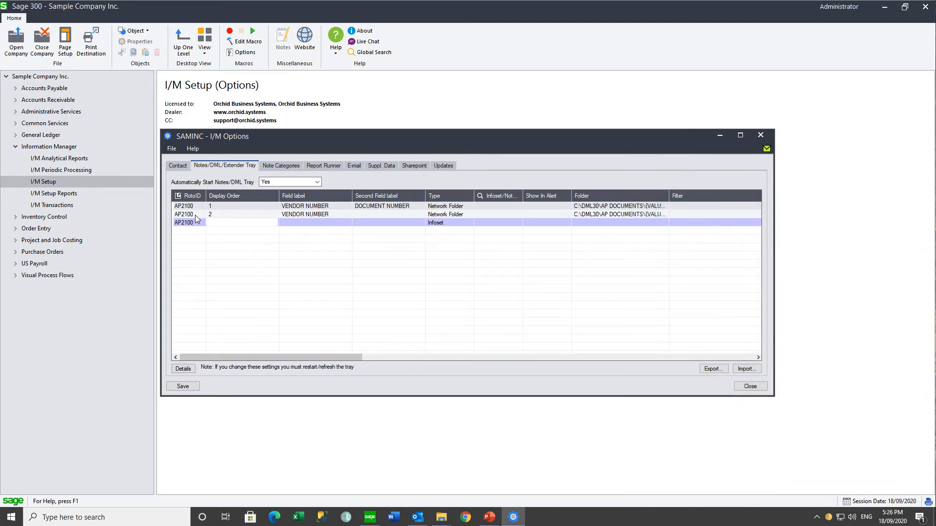
text(0)
key(Tab)
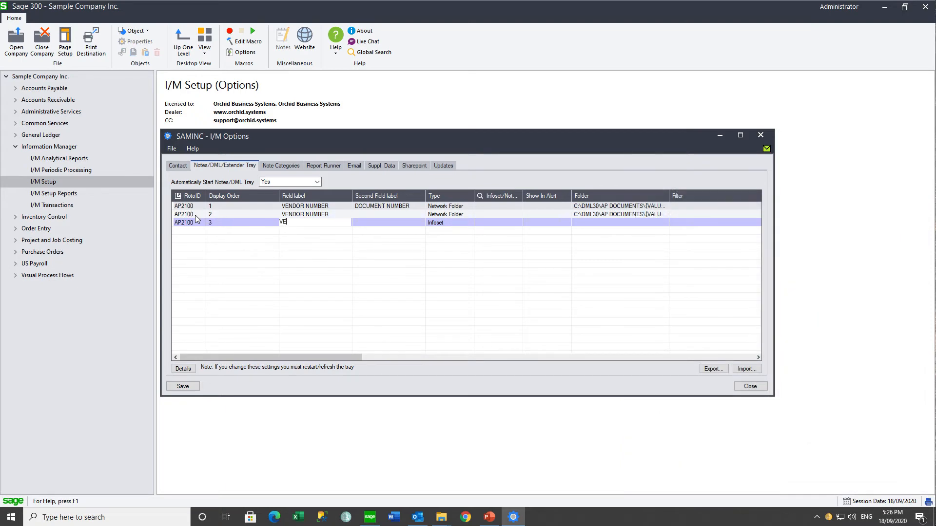
text(VENDOR NUMBER)
key(Tab)
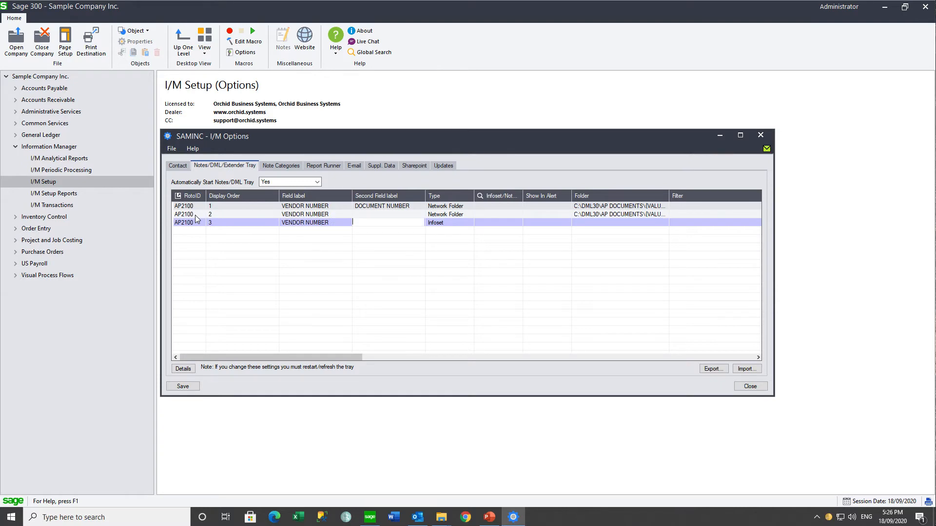
Step: Open the third line's details and set its type to Network Folder
click(183, 369)
click(468, 166)
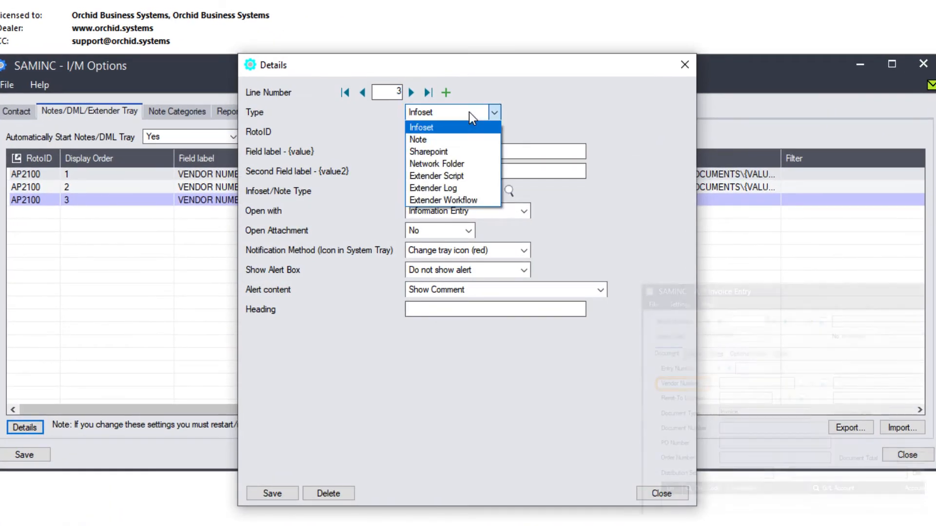
click(457, 165)
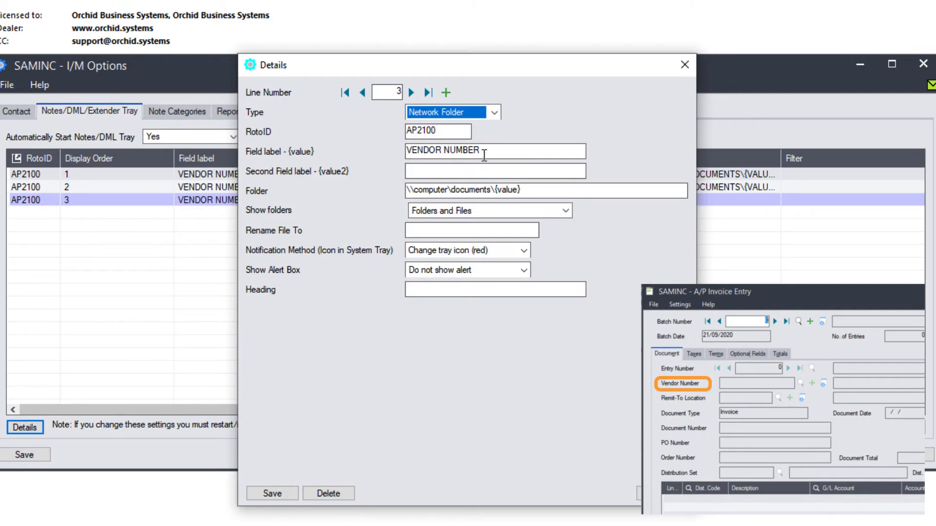
Step: Set the third line's folder path to C:\DML30\AP DOCUMENTS\{VALUE}\Contracts\
drag(533, 190, 369, 190)
text(C:\DML30\AP DOCUMENTS\{VALUE}\{VALUE2}*.*)
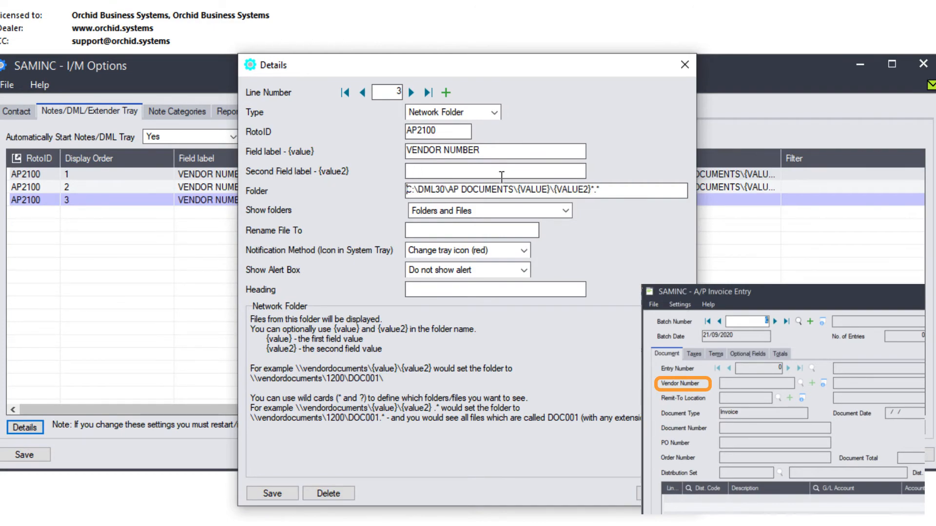
click(554, 193)
drag(554, 193, 608, 192)
text(Contracts)
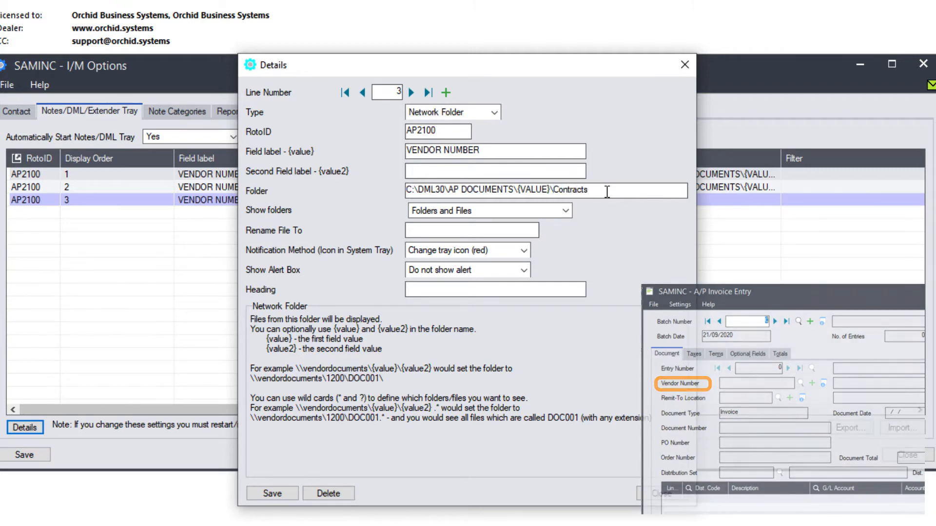
text(\)
key(Tab)
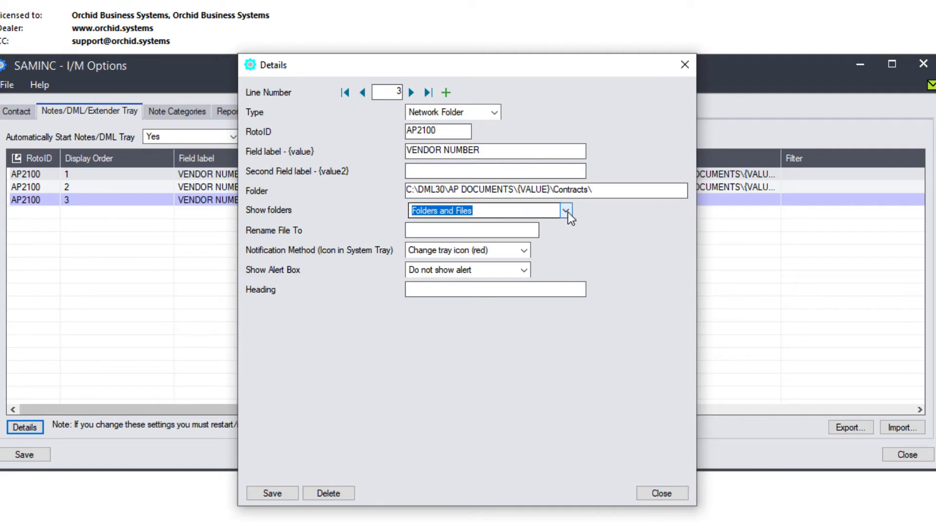
Step: Set the third line's notification method to None and its alert box option to Show alert
click(524, 250)
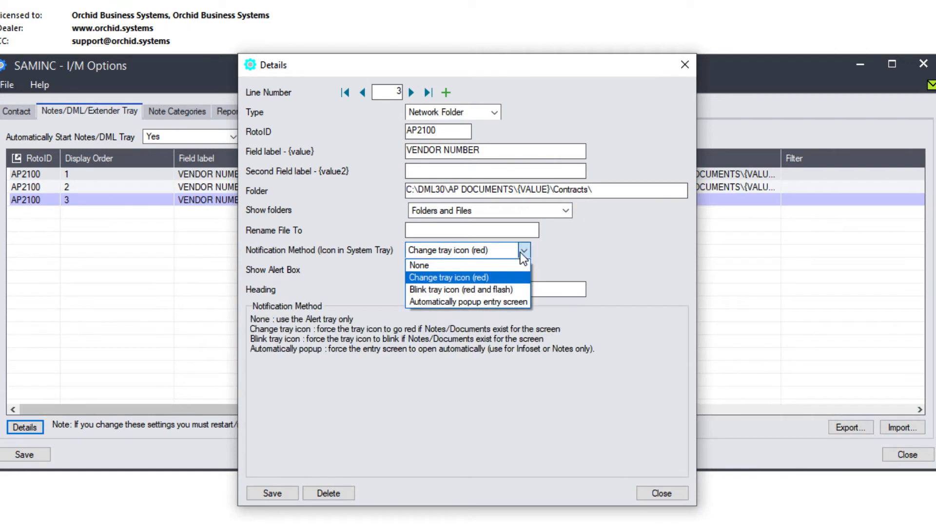
click(472, 268)
click(472, 269)
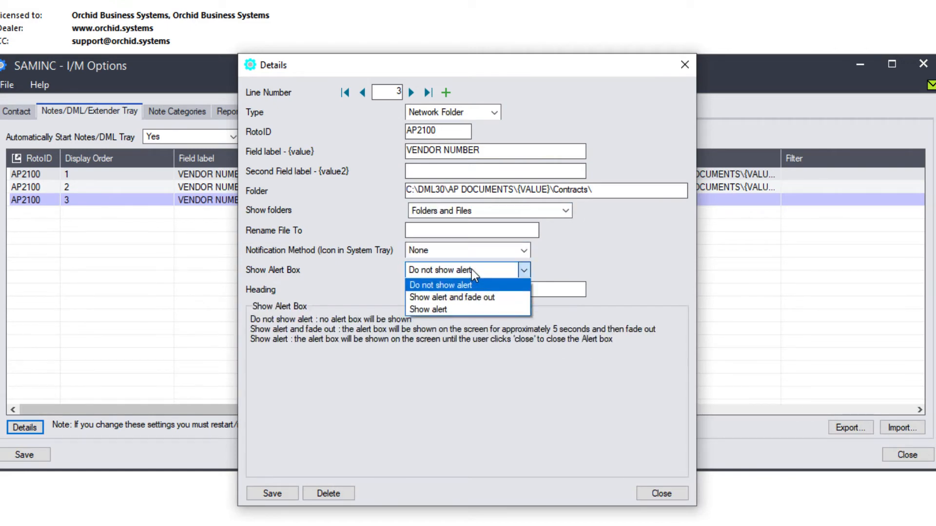
click(454, 309)
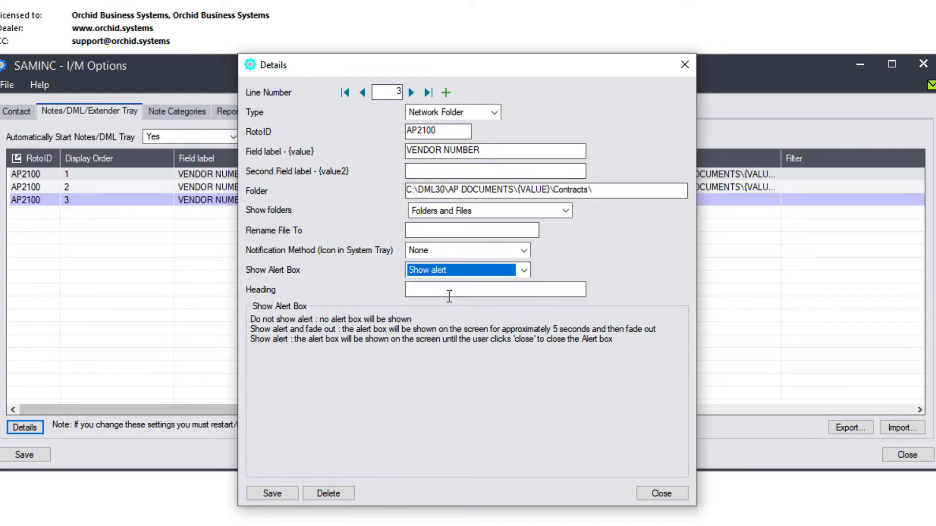
Step: Give the third line the heading Contracts, then save and close its details
click(449, 294)
text(C)
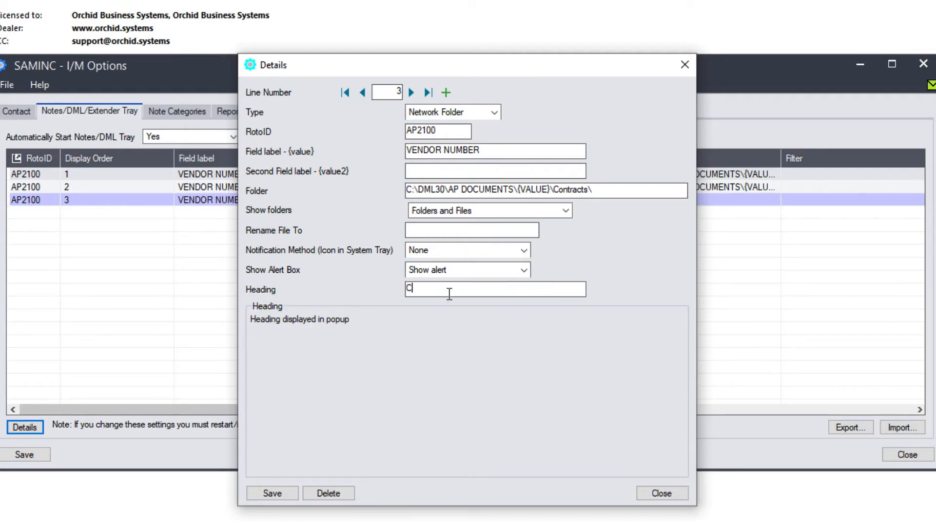
text(ontracts)
click(283, 491)
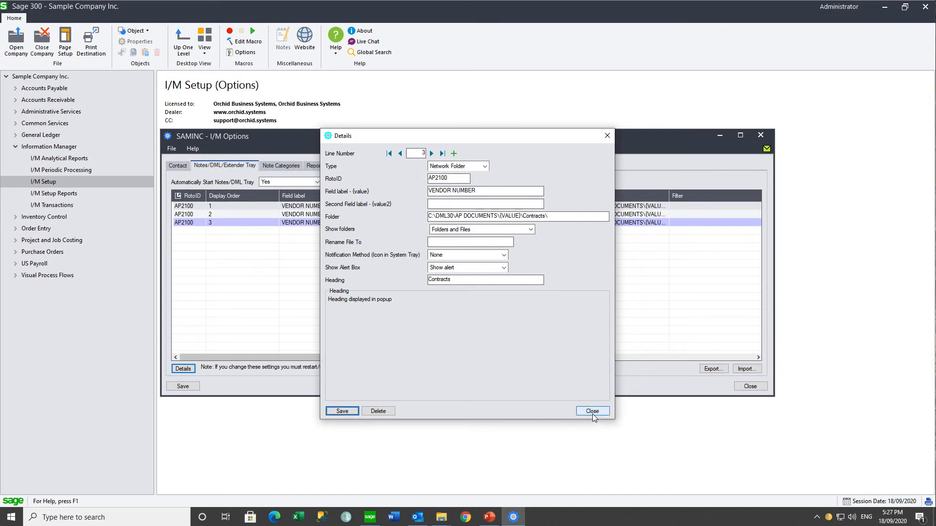
click(592, 411)
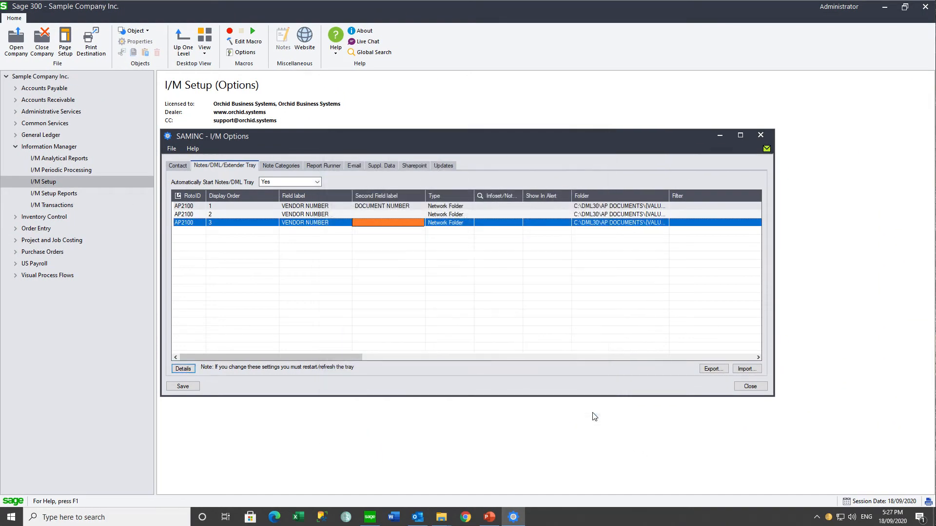
Step: Save and close the I/M options, and refresh the Notes/DML tray
click(182, 387)
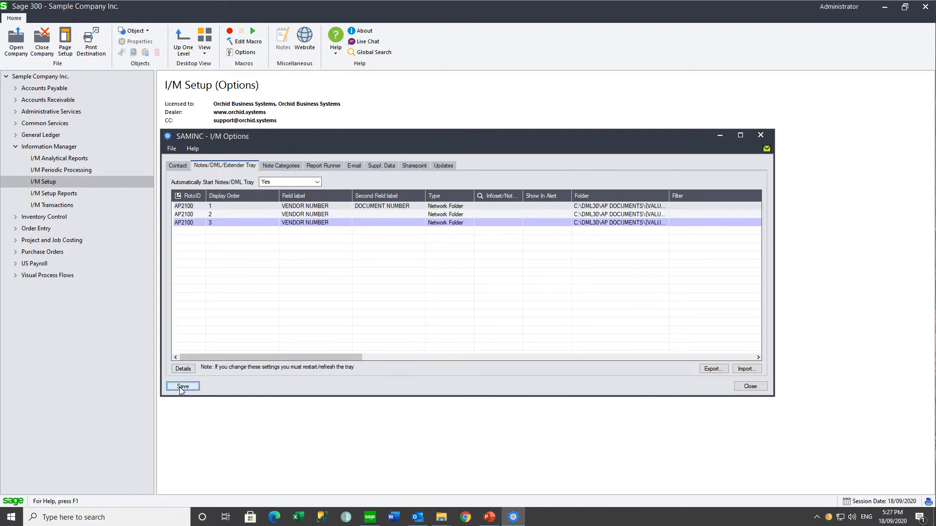
click(752, 386)
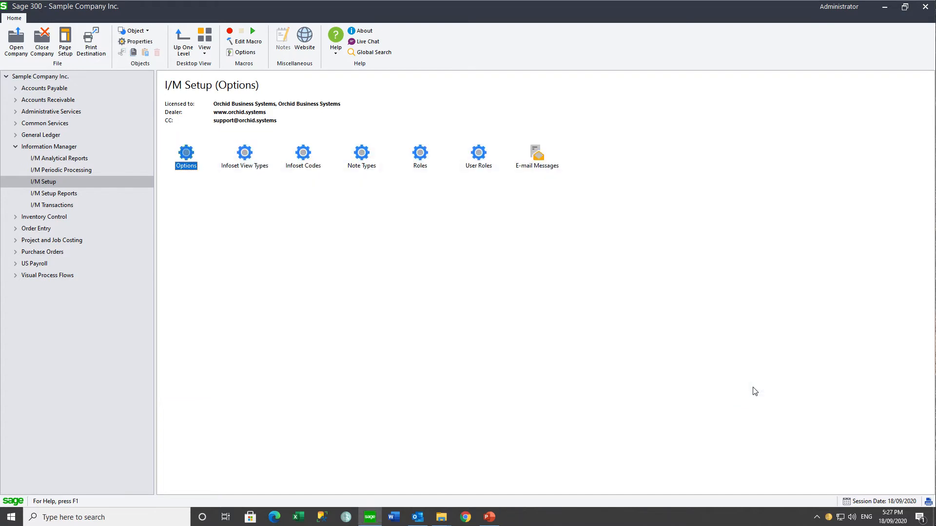
right_click(828, 518)
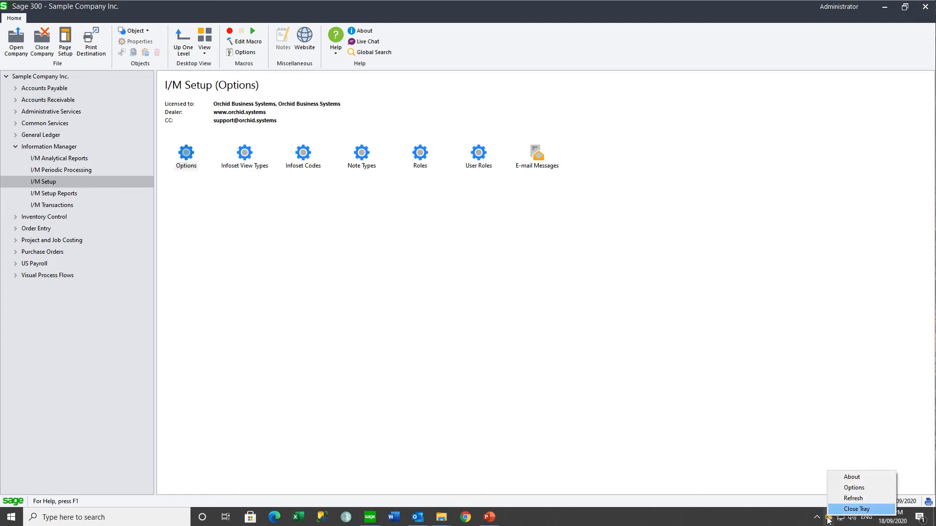
click(840, 501)
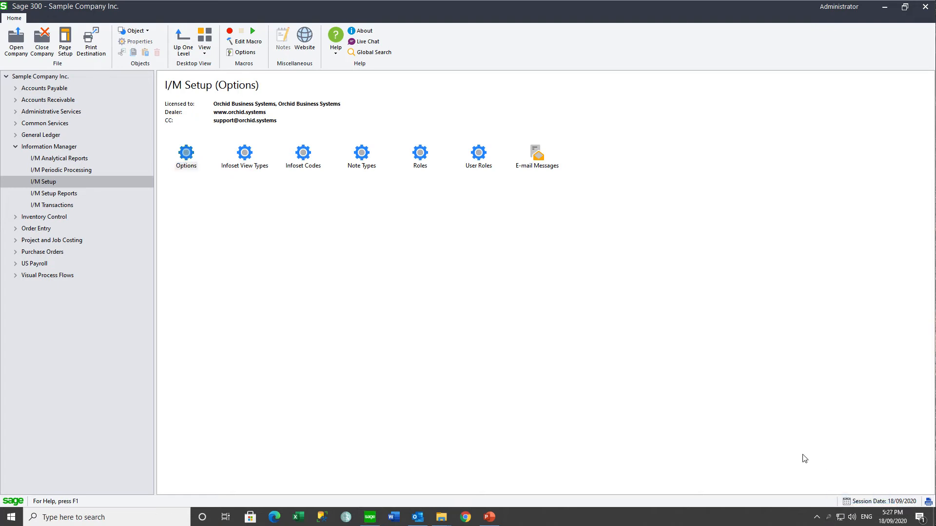
Step: Open batch 25, Invoice for Misc Repairs, from the Accounts Payable invoice batch list
click(15, 90)
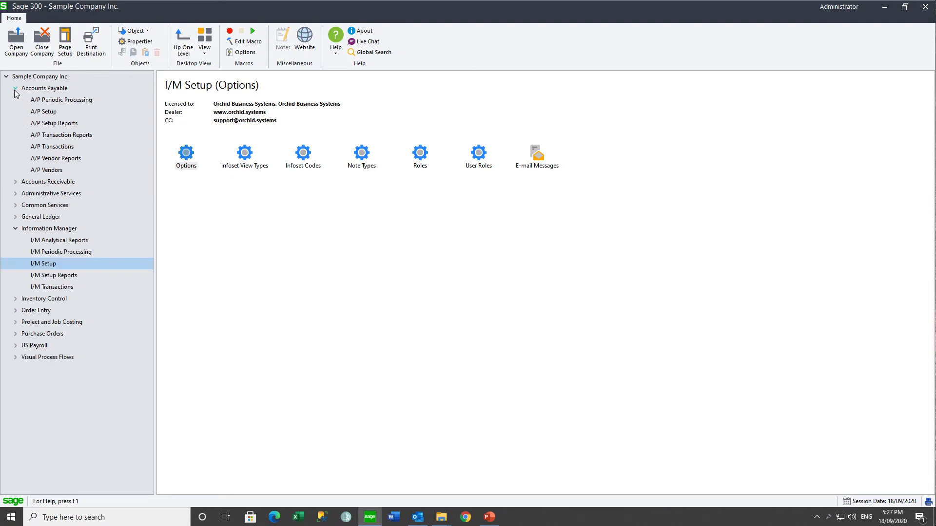
click(57, 149)
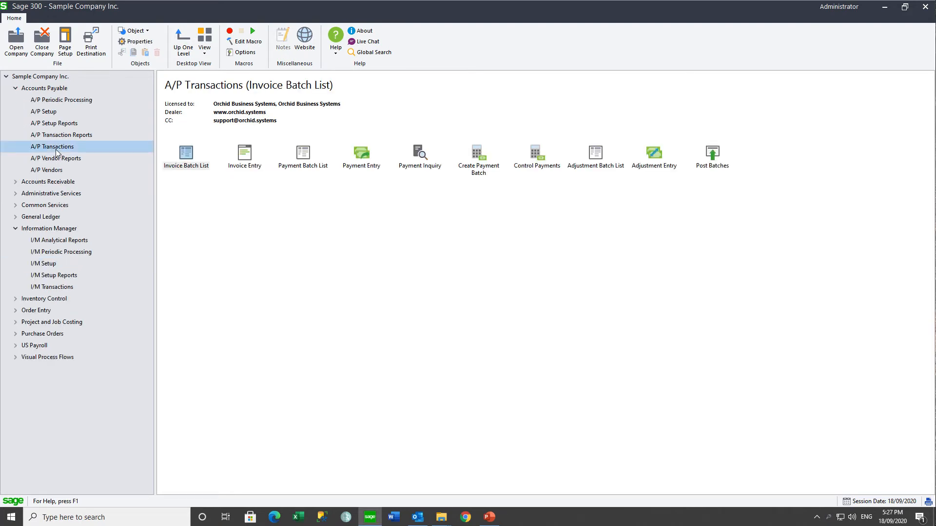
click(187, 157)
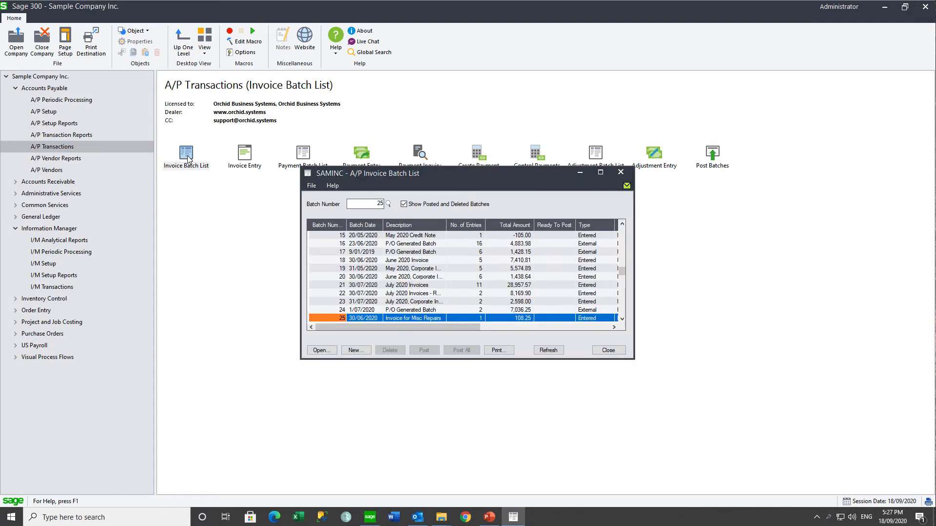
click(397, 312)
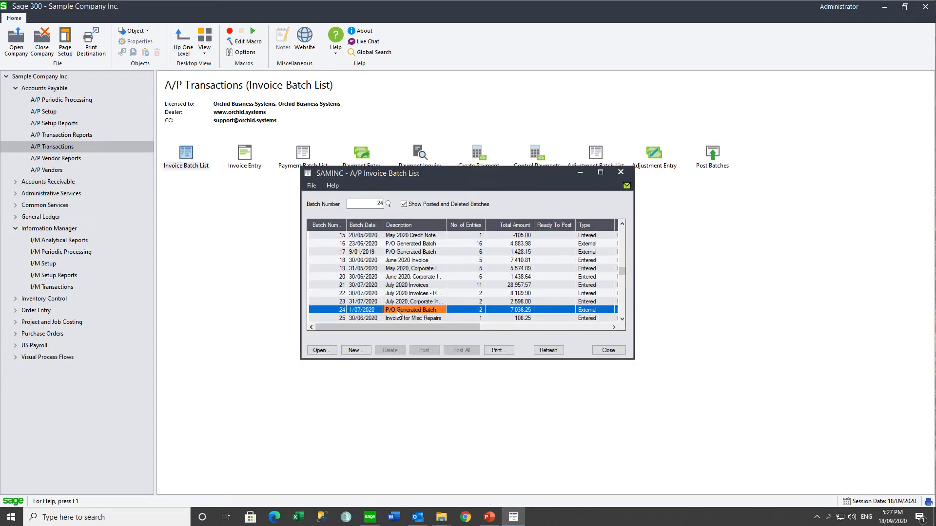
click(397, 319)
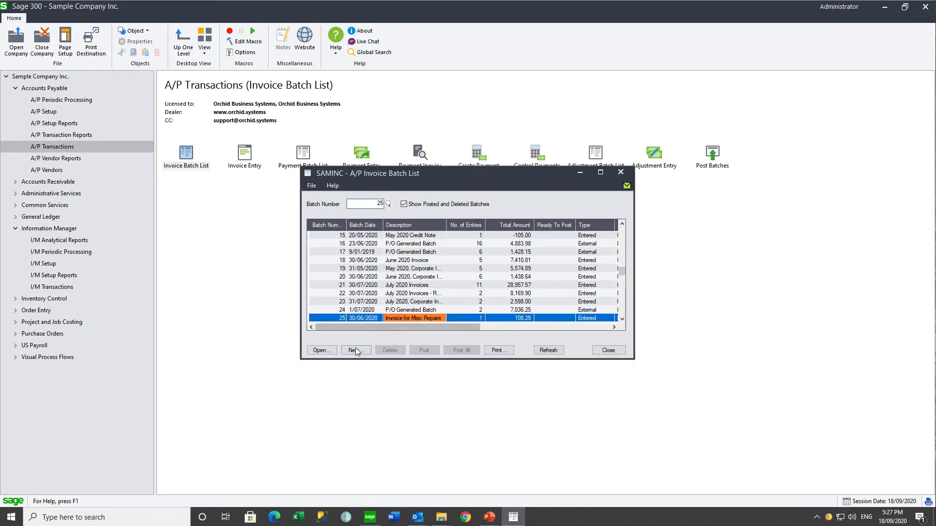
click(321, 350)
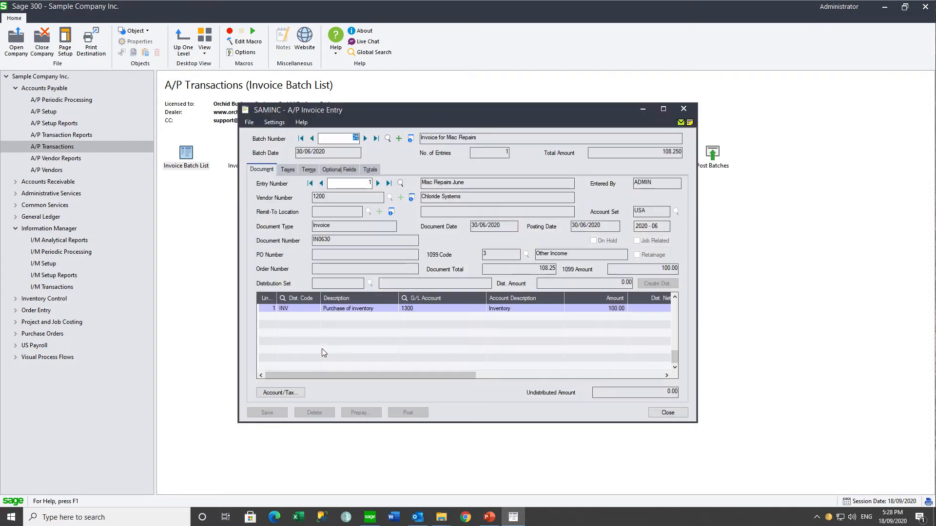
Step: Display the configured DML alert box for the open invoice and review its Individual Invoice, All Invoices and Contracts sections
click(690, 123)
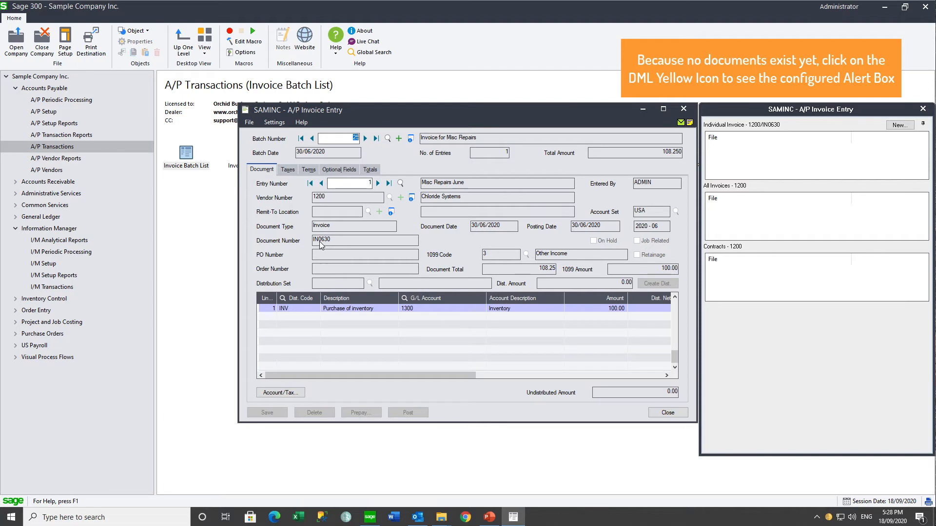
mouse_move(755, 211)
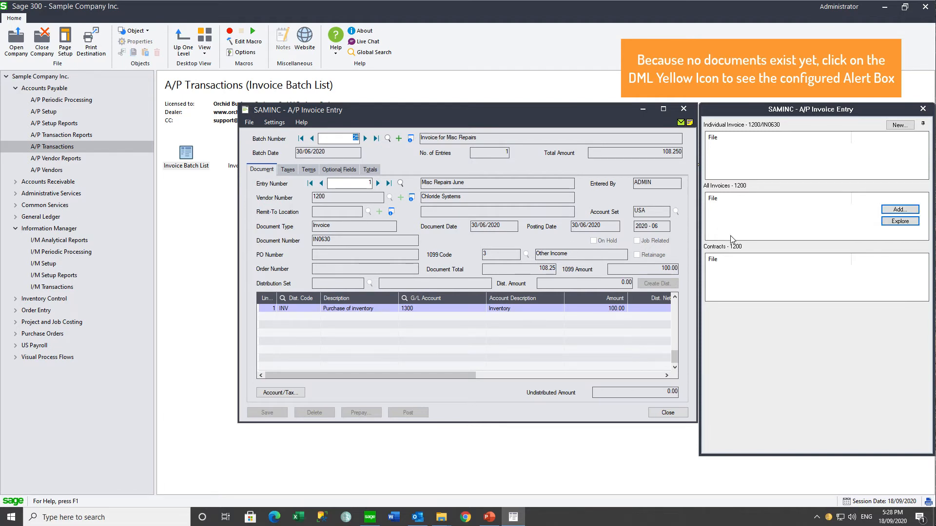
mouse_move(733, 283)
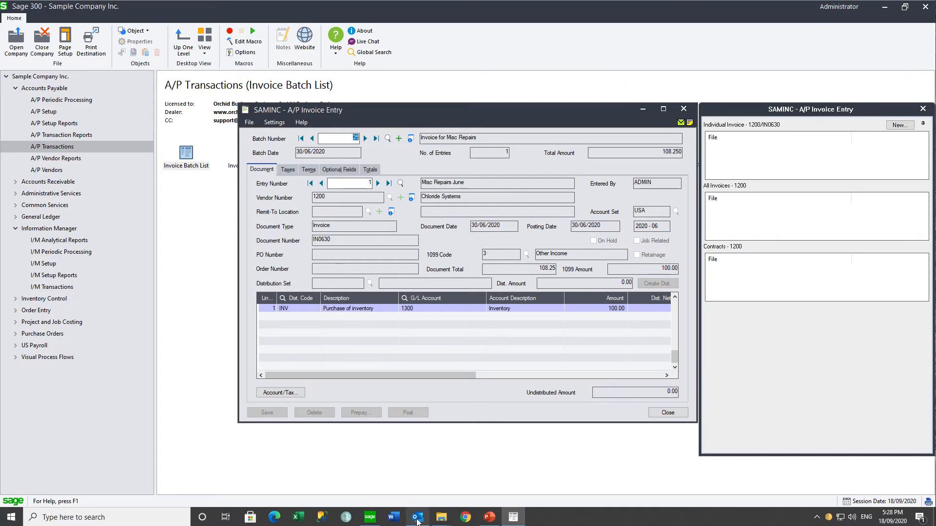
Step: Switch to the Outlook inbox and narrow its window so the DML alert box beside it is uncovered
mouse_move(418, 521)
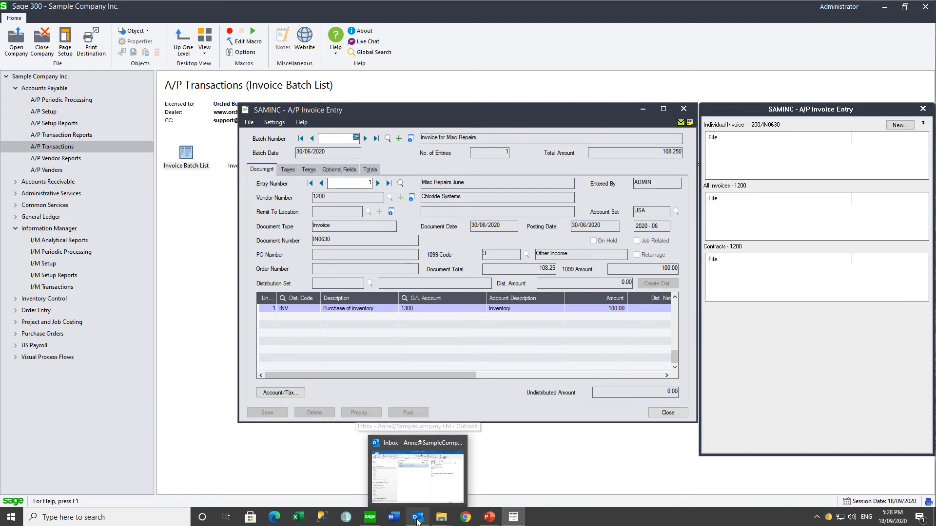
click(418, 521)
mouse_move(819, 200)
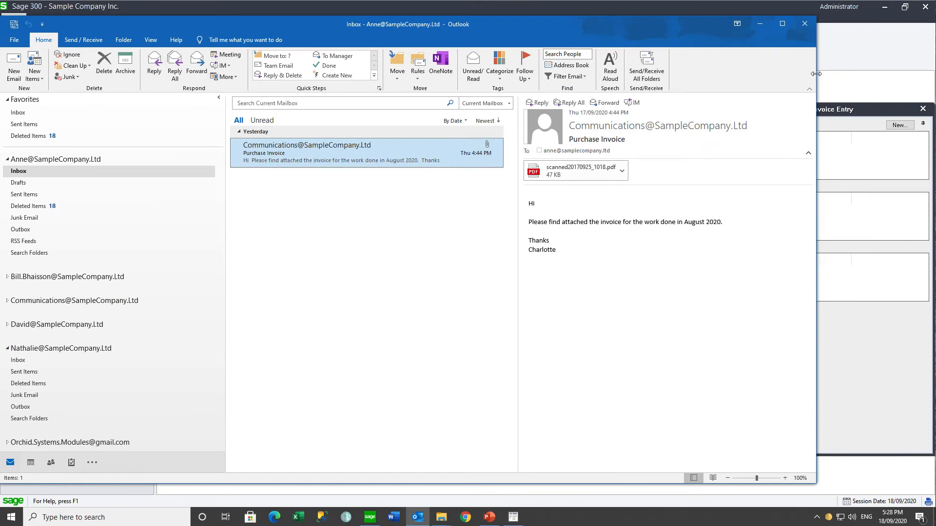
drag(815, 74, 700, 69)
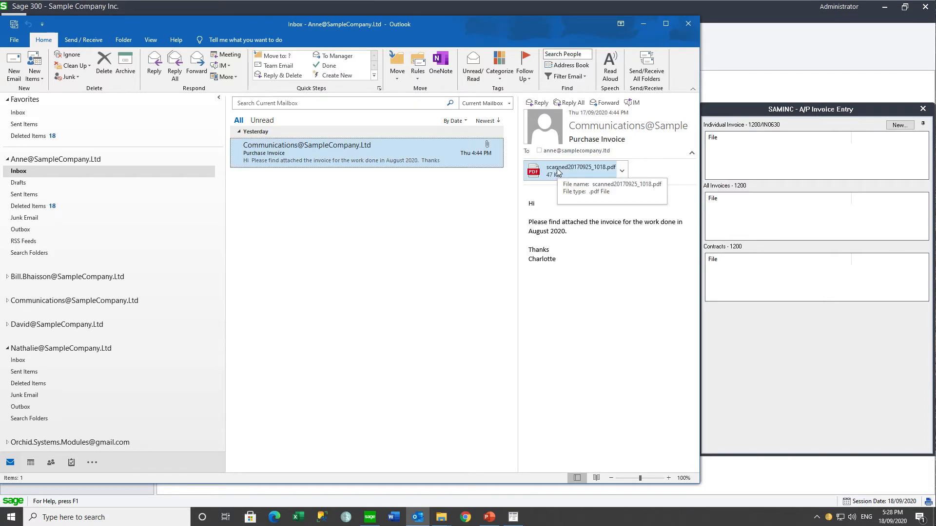
Step: Add the Purchase Invoice e-mail's attachment scanned20170925_1018.pdf to the Individual Invoice section, and compare its file name with the invoice's document number
drag(557, 170, 775, 151)
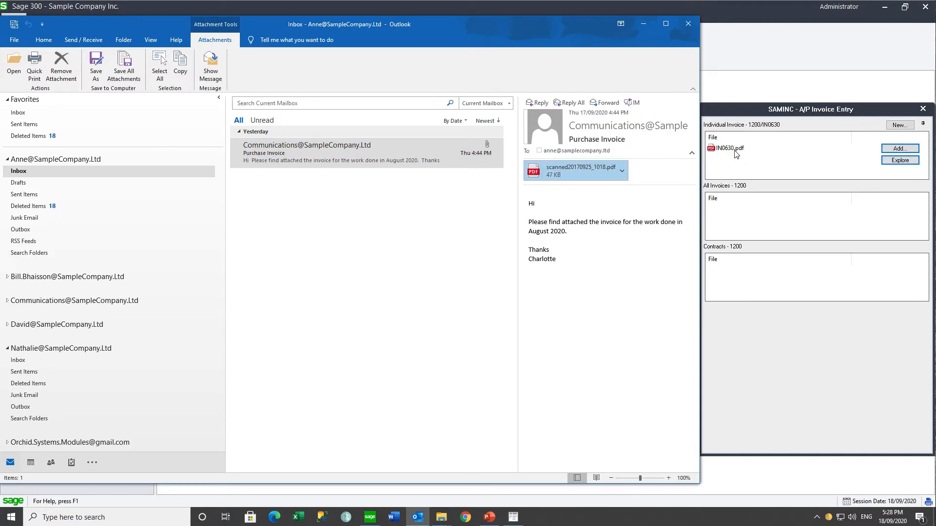
drag(522, 37, 507, 269)
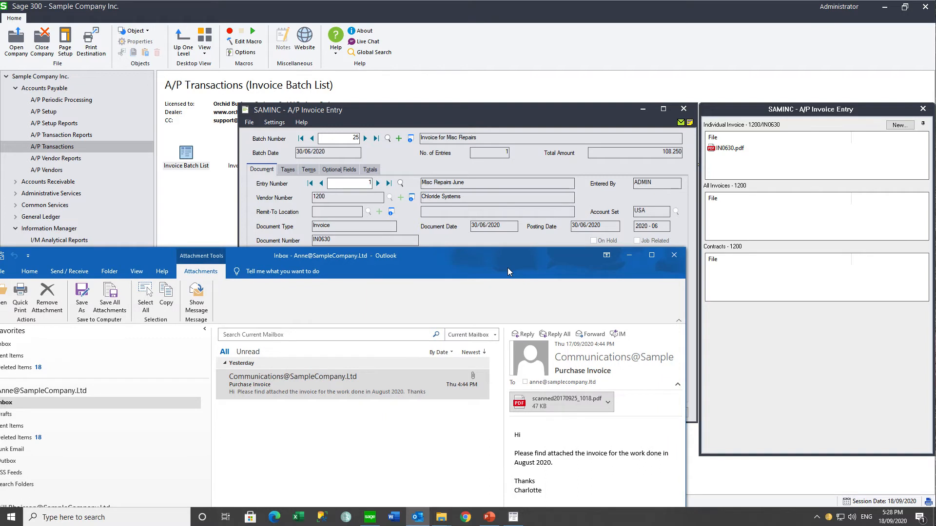
drag(507, 268, 502, 131)
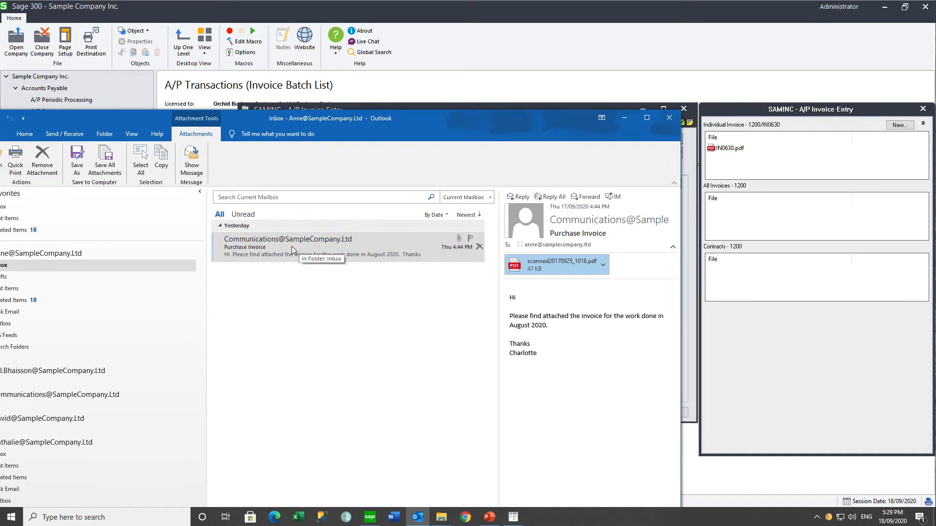
Step: Add the Purchase Invoice e-mail message itself to the Individual Invoice section, and close the Outlook window
drag(292, 247, 762, 158)
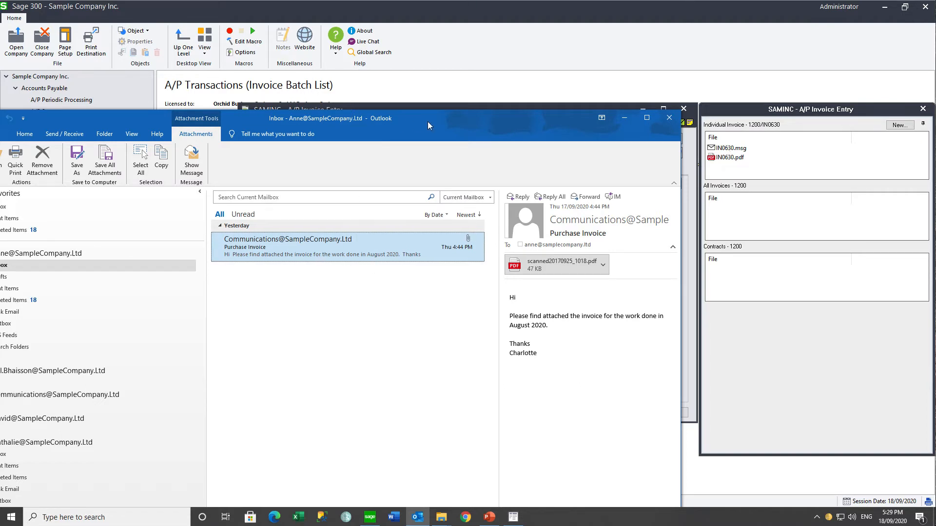
drag(428, 122, 427, 259)
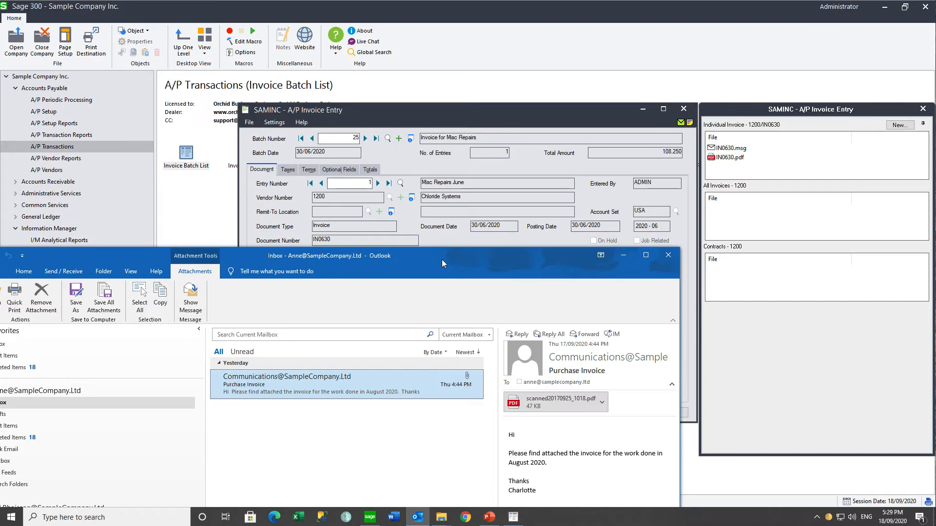
click(668, 259)
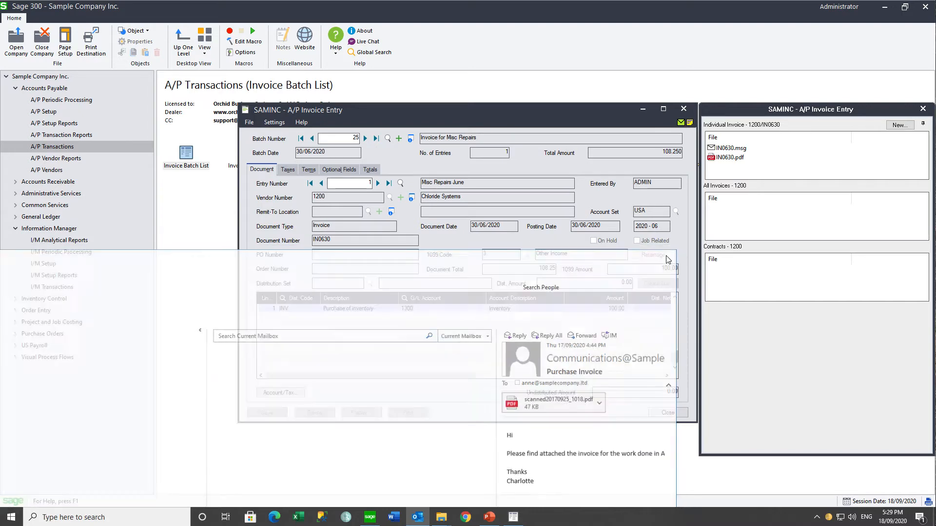
Step: Close the open invoice entry and create a new A/P invoice batch described as DML Invoices
click(683, 108)
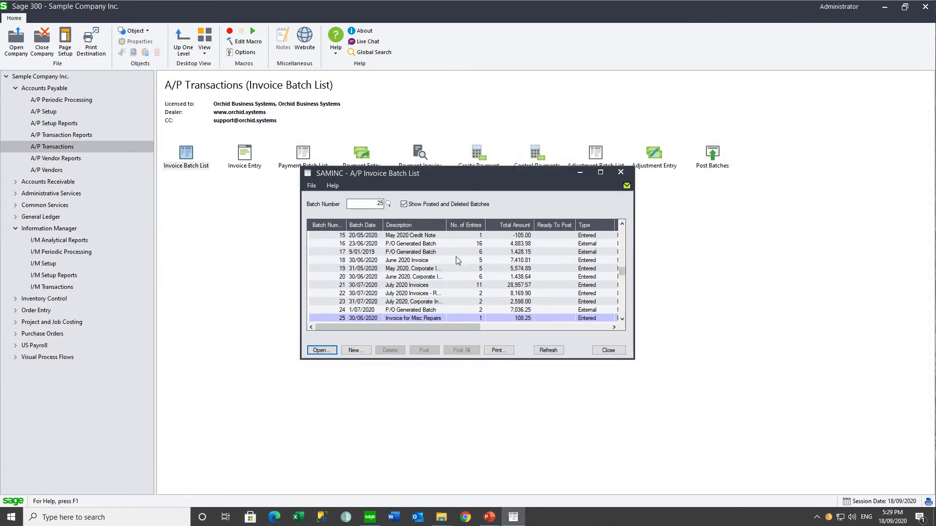
click(355, 351)
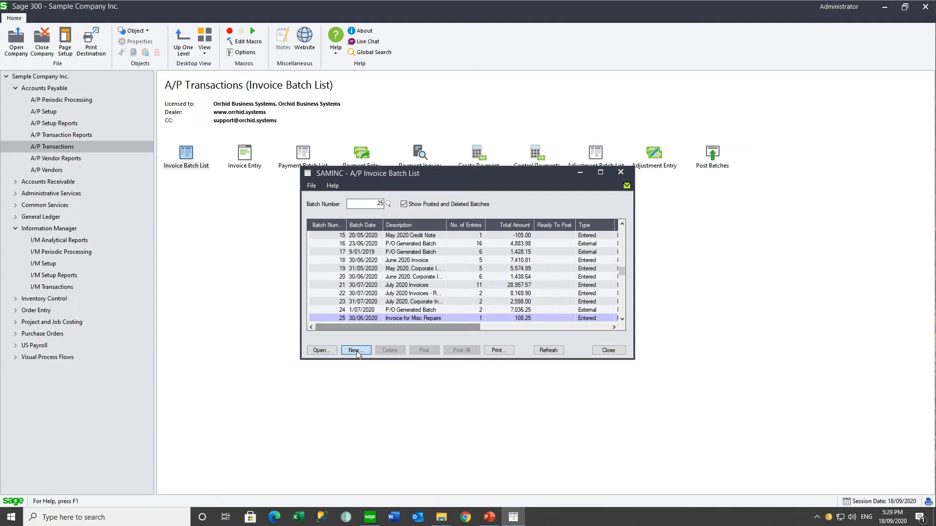
click(436, 138)
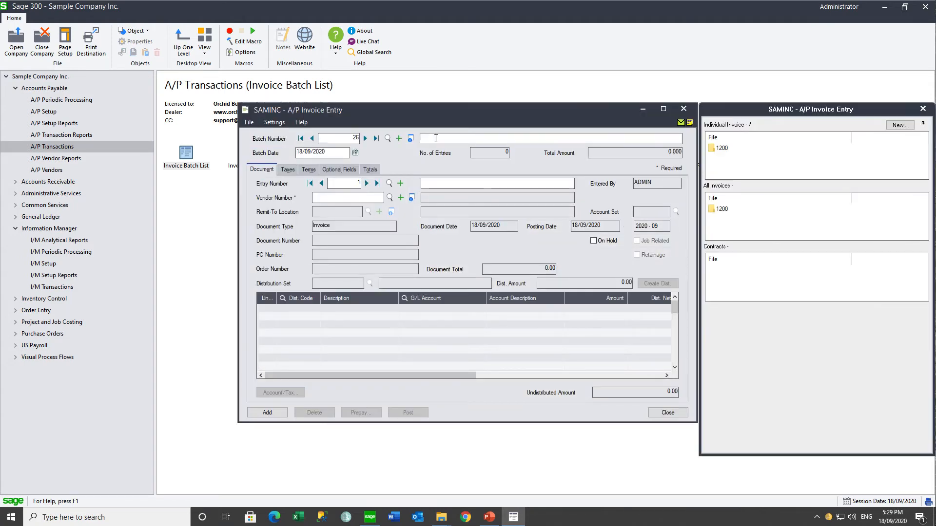
text(DML Invoices)
key(Tab)
Step: Fill in entry 1 with vendor 1200, description New Invoice and document number INV123456
click(342, 201)
text(1200)
key(Tab)
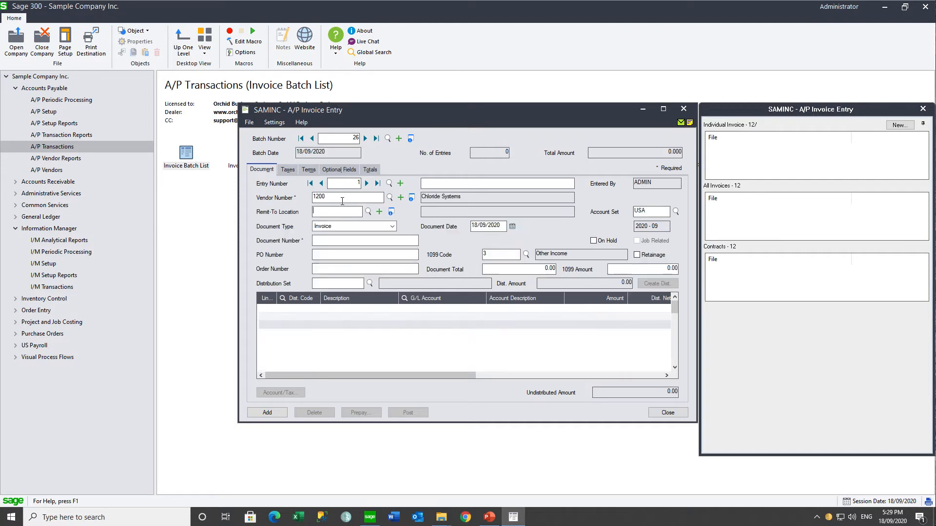
click(455, 184)
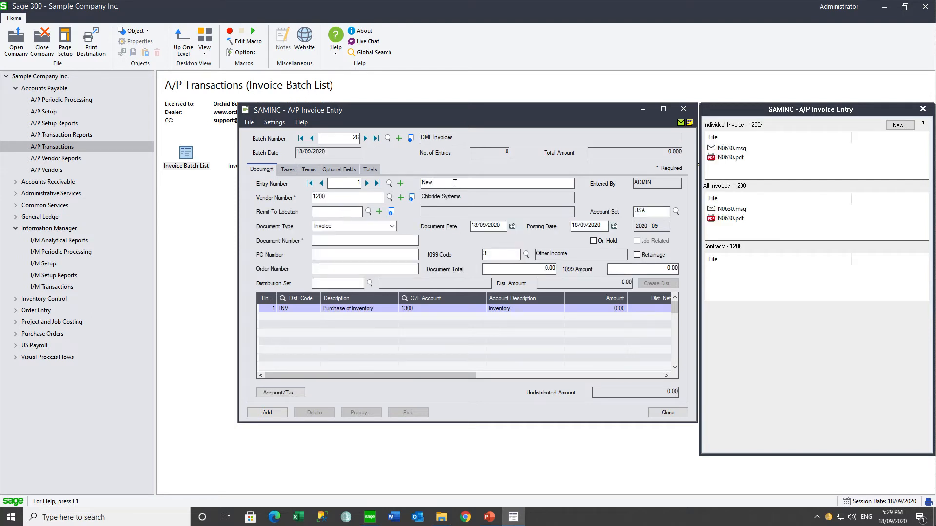
text(New Invoice)
click(330, 241)
text(INV123456)
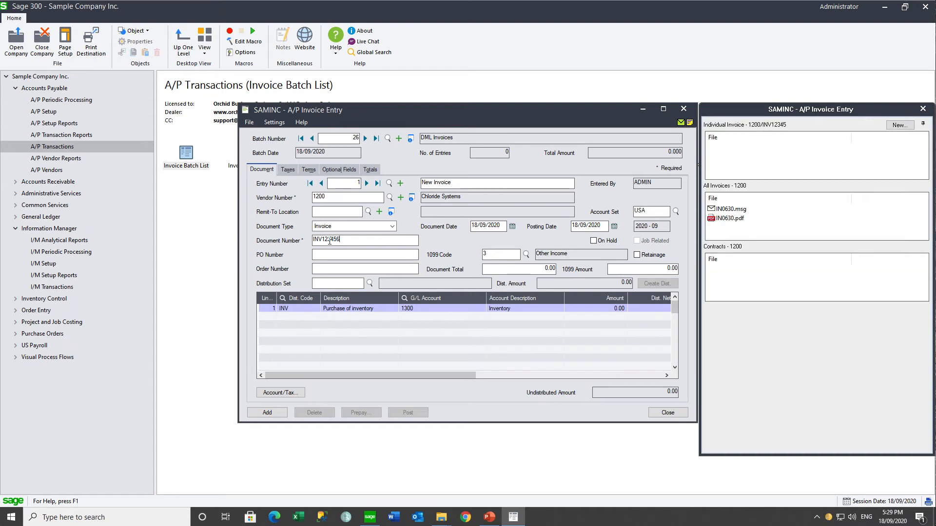
key(Tab)
Step: Add scanned20170925_1017.pdf from the Scanned Documents folder to the Individual Invoice section, narrowing the File Explorer window to uncover the alert box
mouse_move(440, 521)
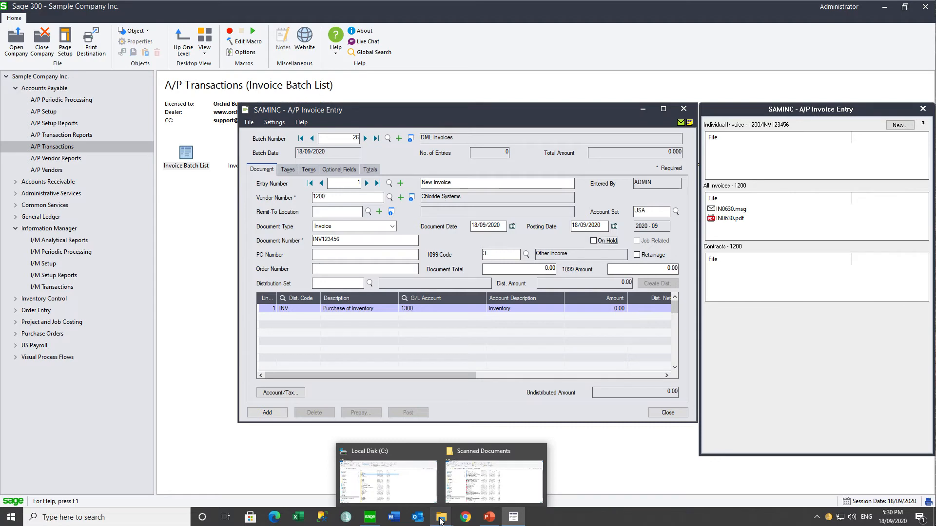
click(494, 481)
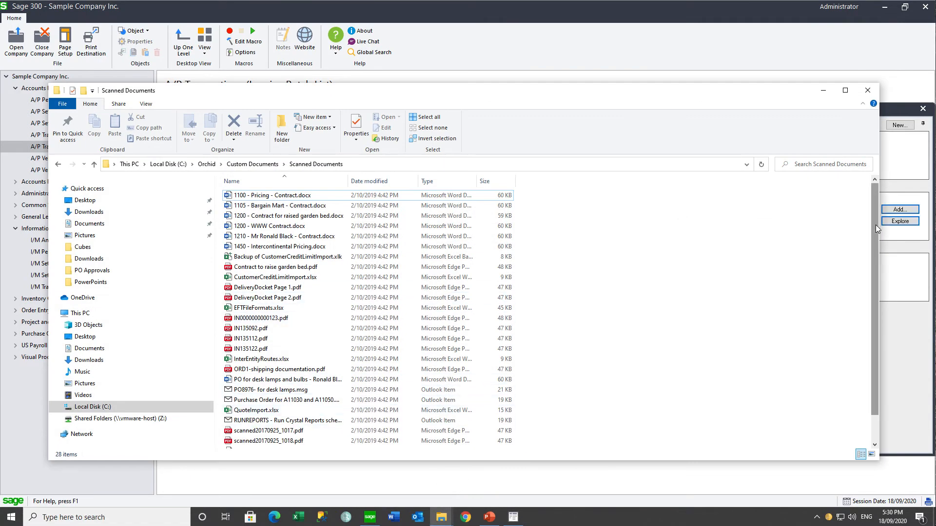
drag(878, 225, 647, 224)
drag(258, 431, 733, 153)
click(591, 90)
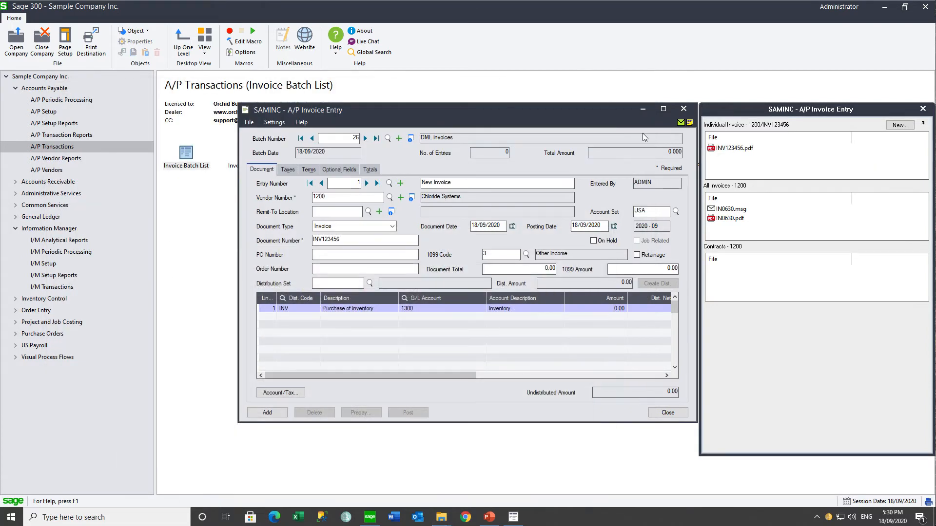
mouse_move(711, 157)
Step: Add 1200 - WWW Contract.docx from the Scanned Documents folder to the Contracts section of the alert box
mouse_move(369, 521)
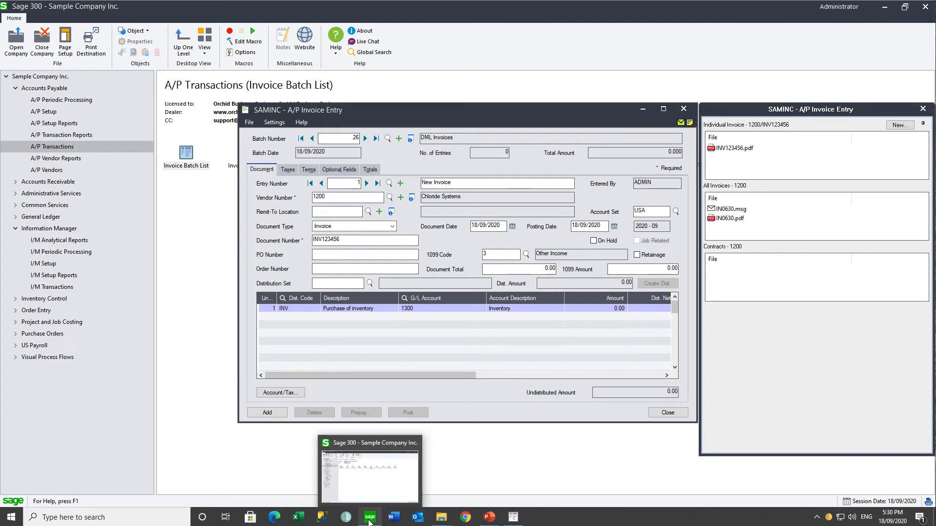
mouse_move(441, 521)
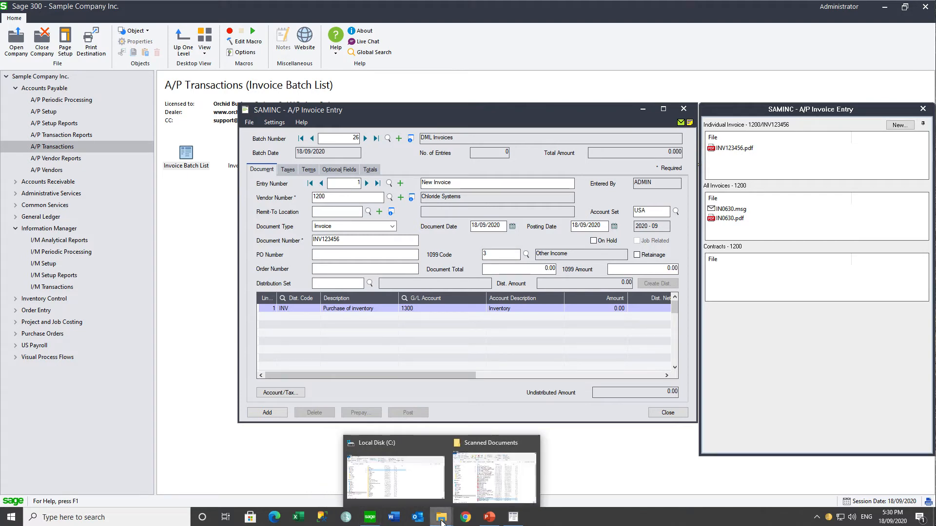
click(493, 468)
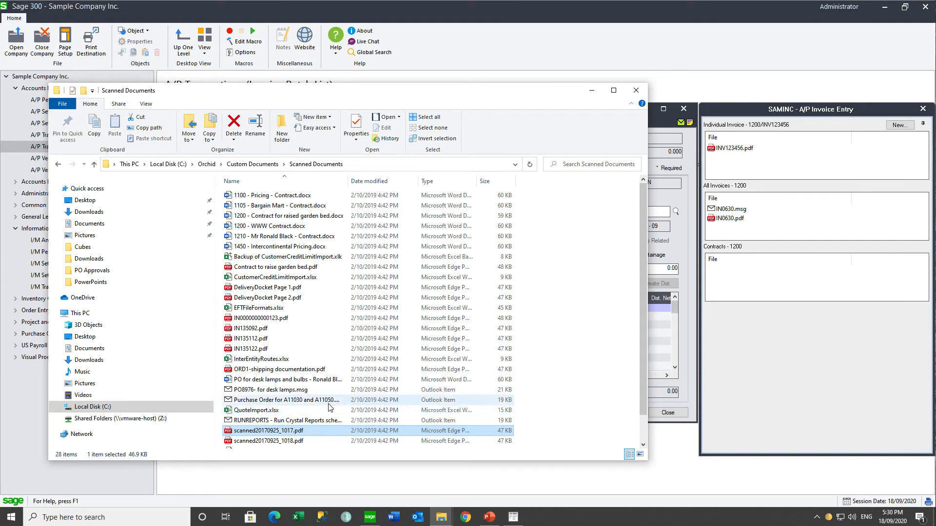
click(254, 228)
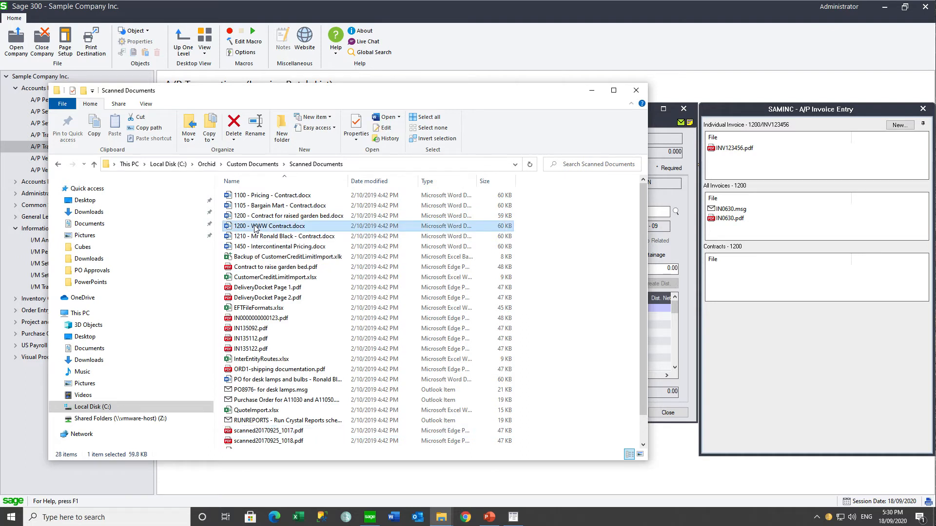
drag(254, 227, 783, 285)
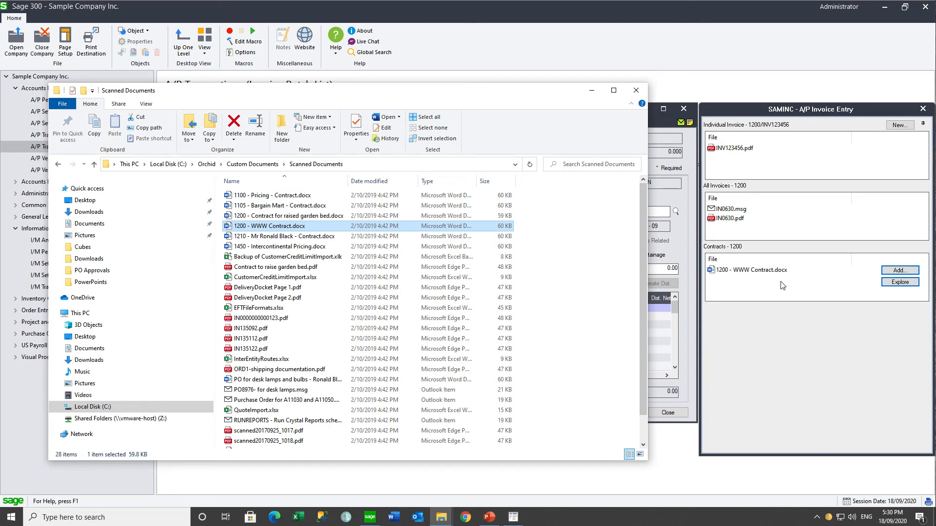
click(591, 91)
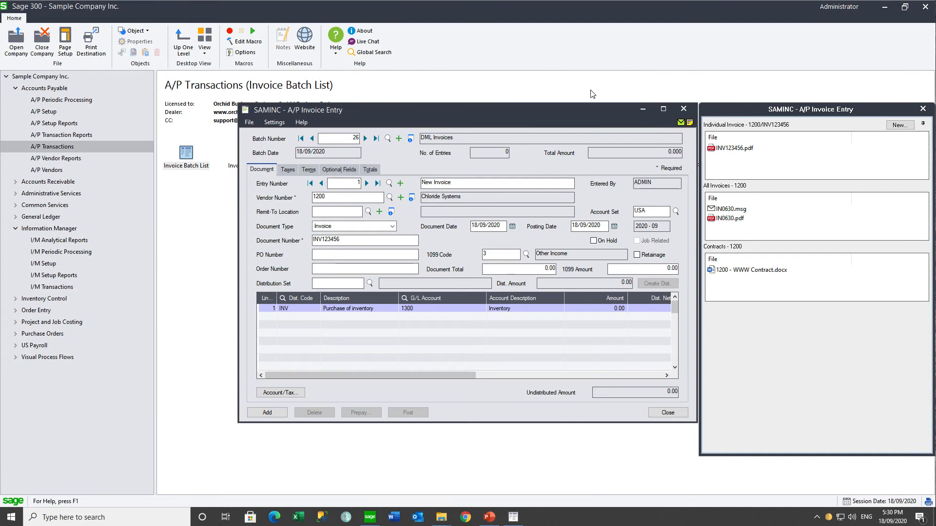
Step: Add the New Invoice entry to the batch, return to entry 1, and review its documents in the alert box sections
click(261, 414)
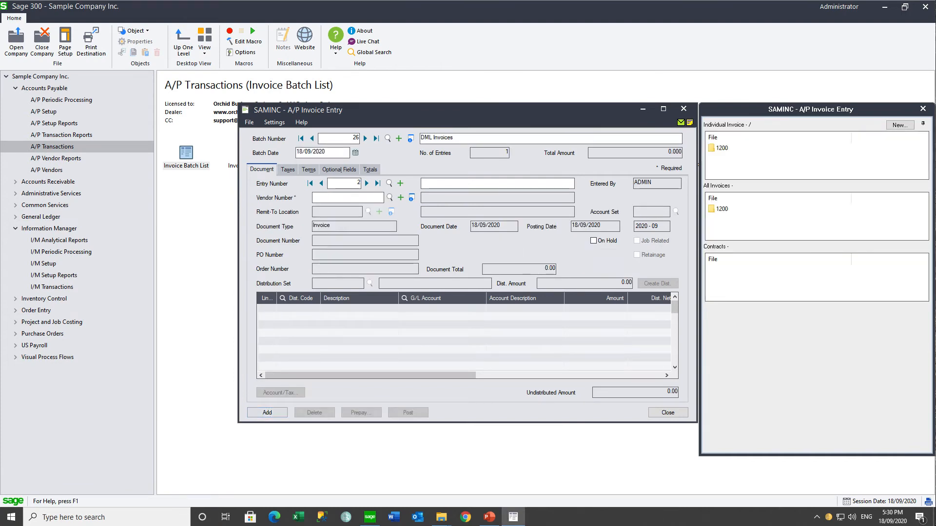
click(321, 183)
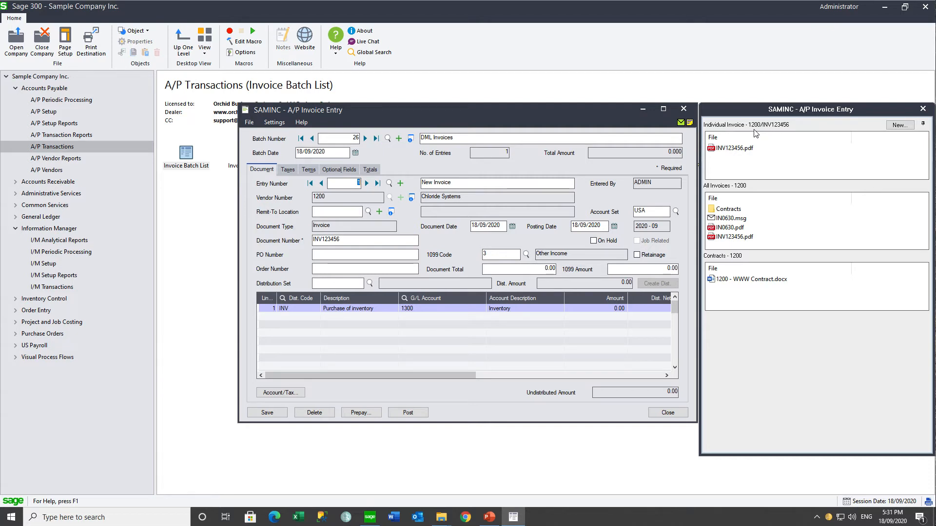
mouse_move(763, 148)
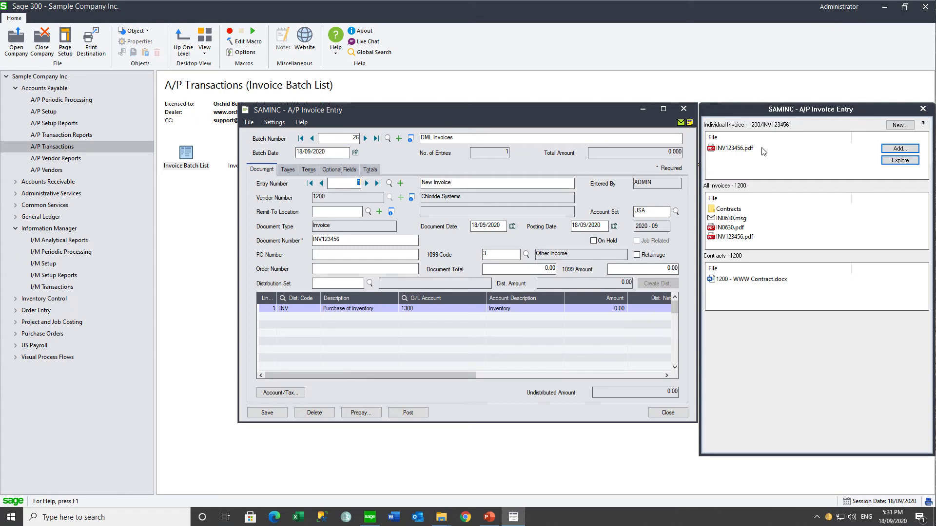
mouse_move(729, 213)
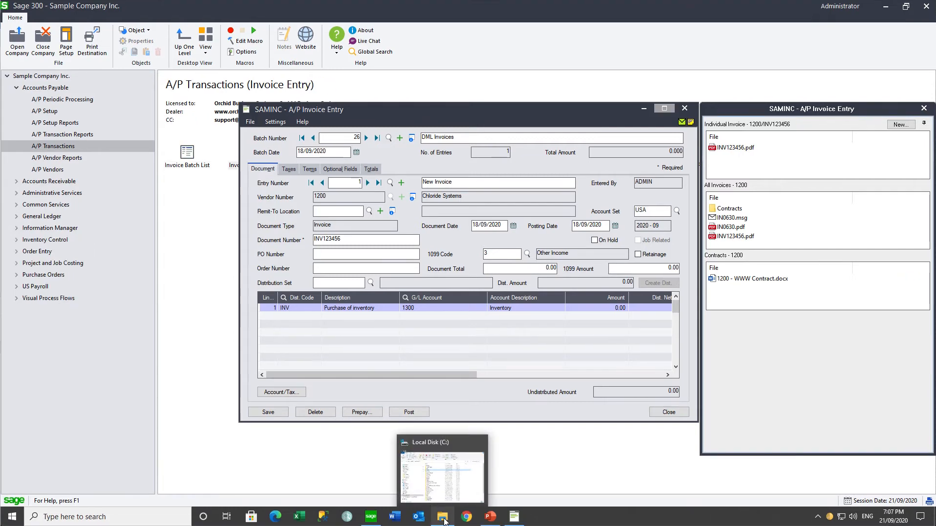
Step: Browse in File Explorer to DML30 > AP DOCUMENTS > 1200 on drive C and open its Contracts subfolder to check the stored files
click(443, 520)
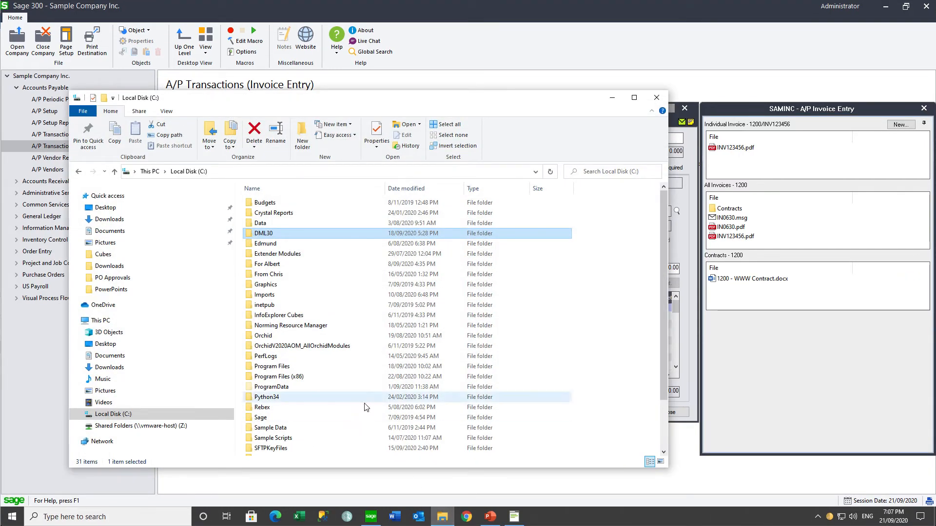
double_click(259, 237)
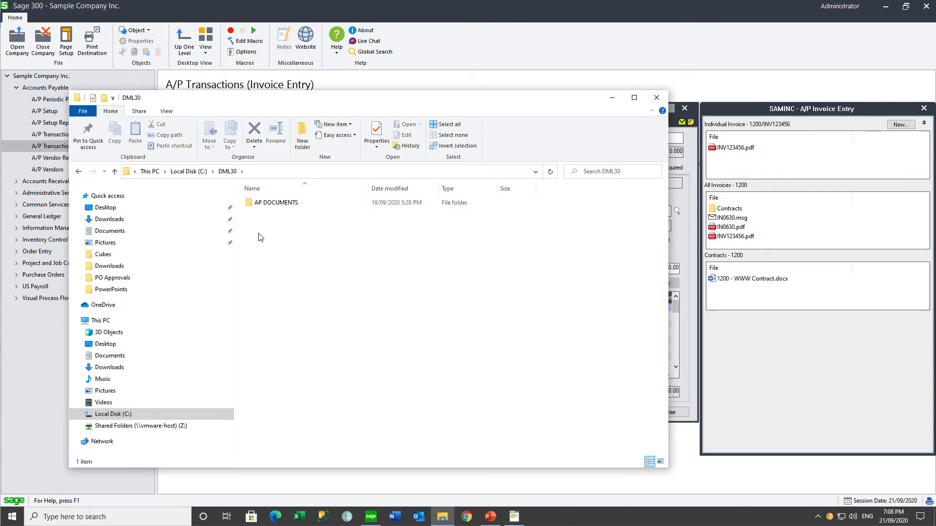
double_click(268, 205)
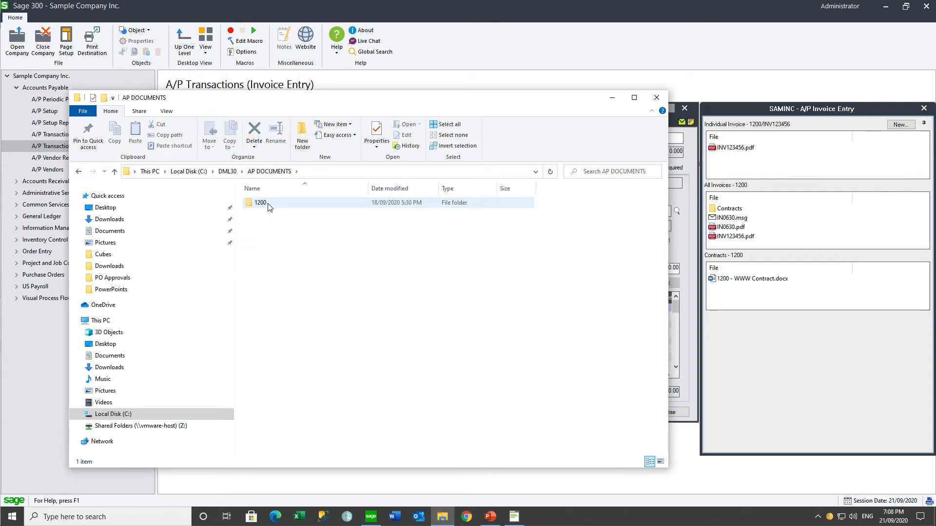
double_click(262, 203)
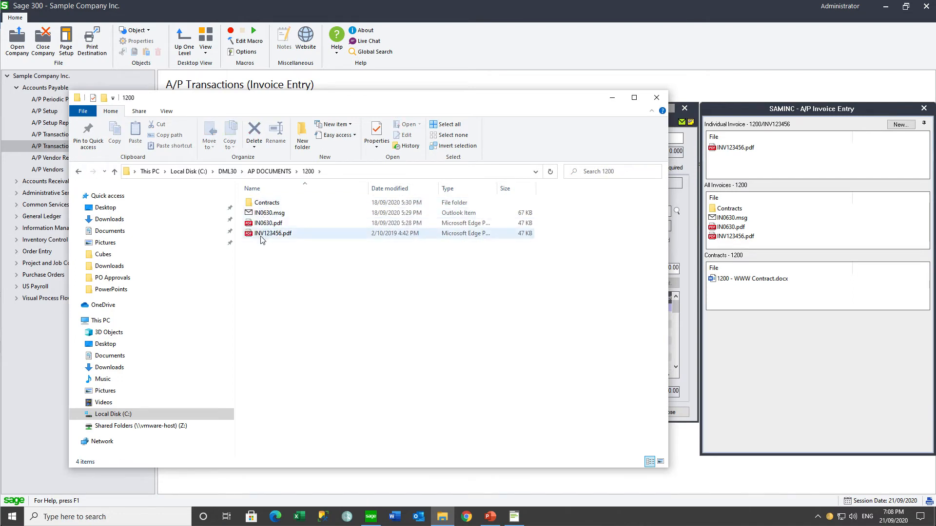
double_click(262, 204)
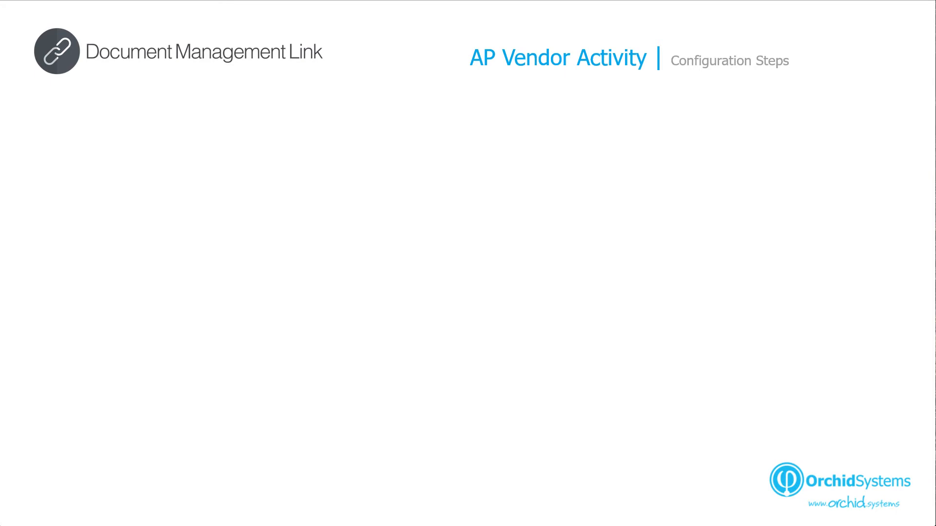
key(Right)
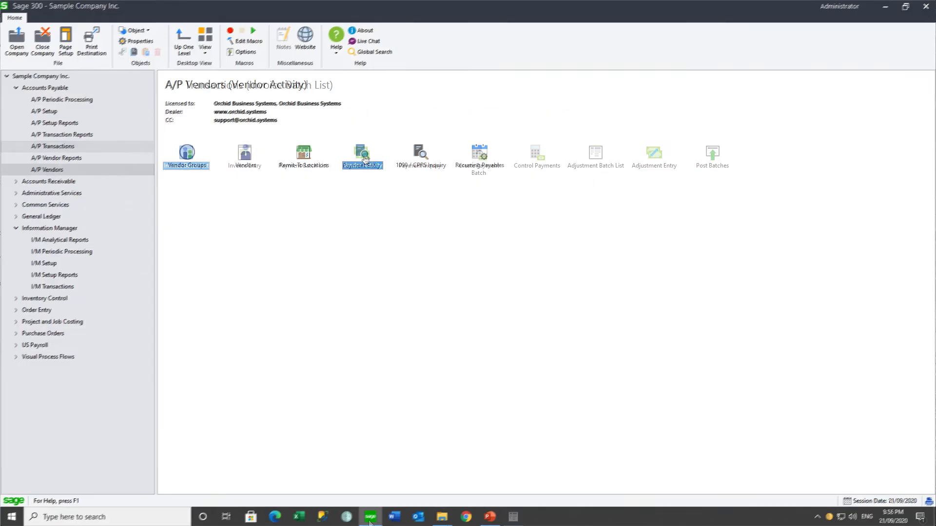
Step: Look up the program ID in the properties of A/P Vendor Activity, and close the properties
click(365, 158)
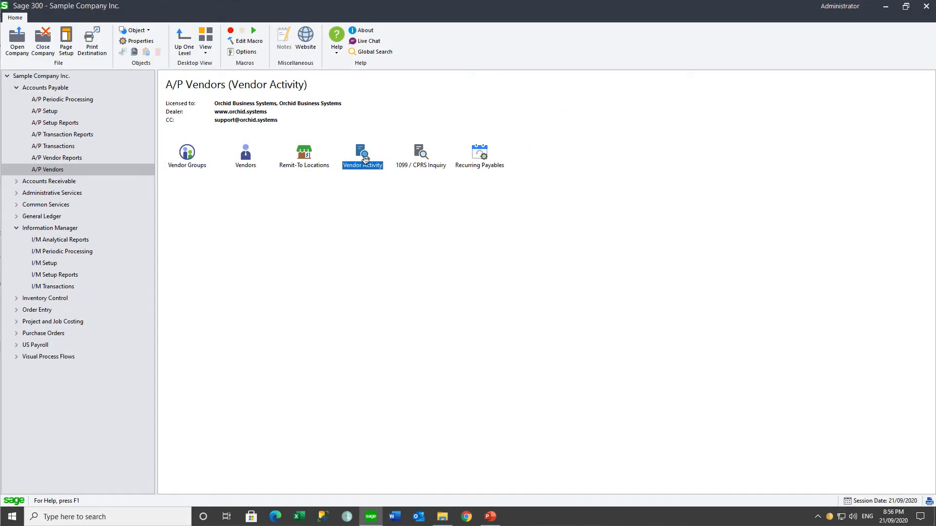
click(141, 44)
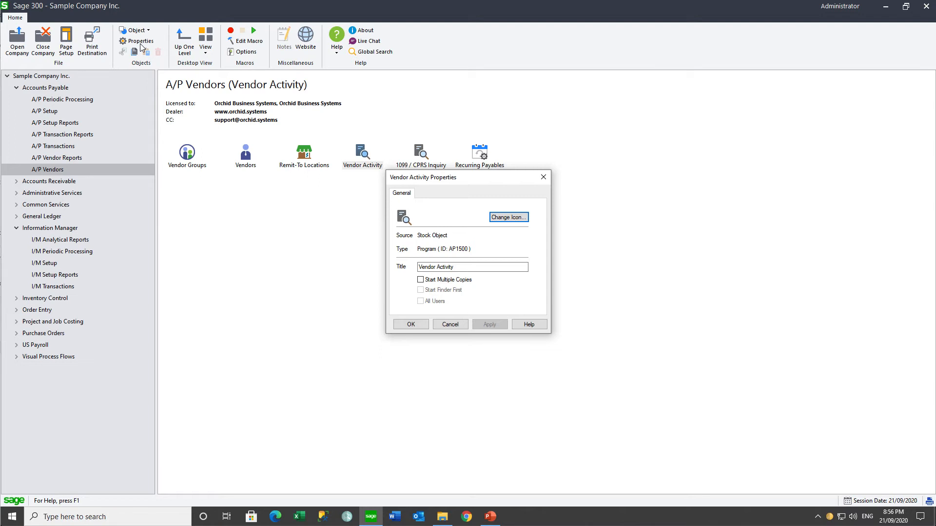
click(543, 177)
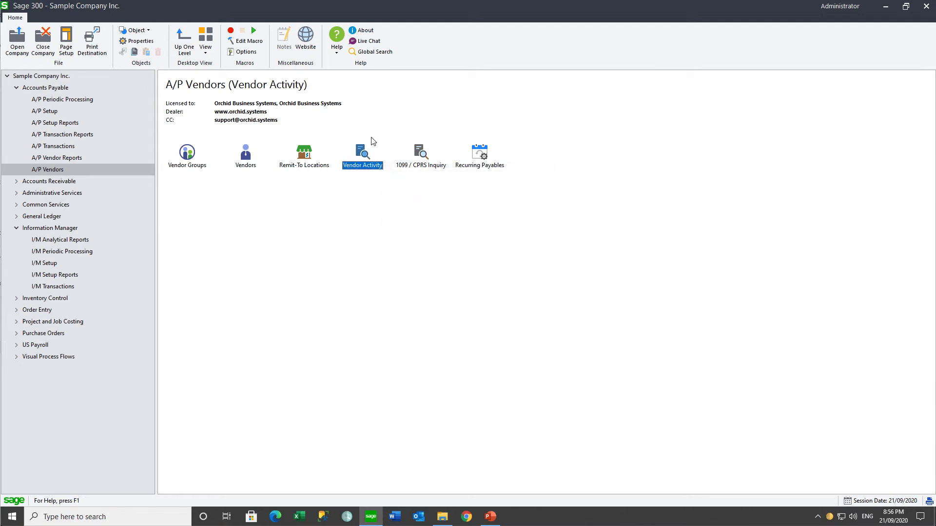
Step: Open A/P Vendor Activity for vendor 1200, review the document numbers of its transactions, and close the window
double_click(367, 155)
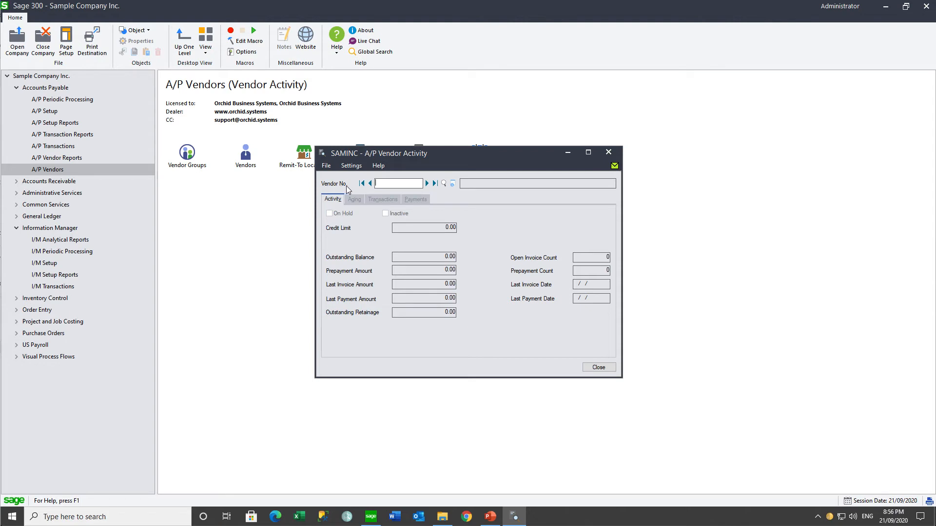
click(427, 183)
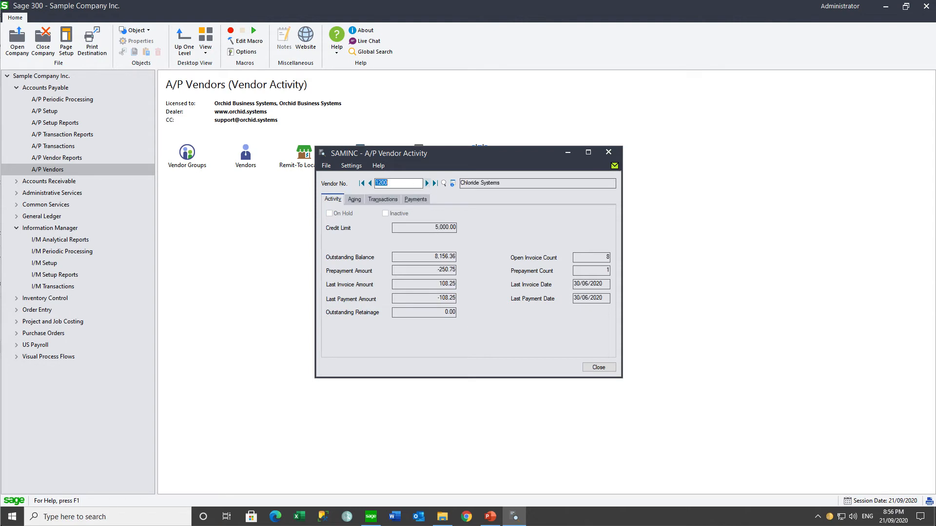
click(383, 199)
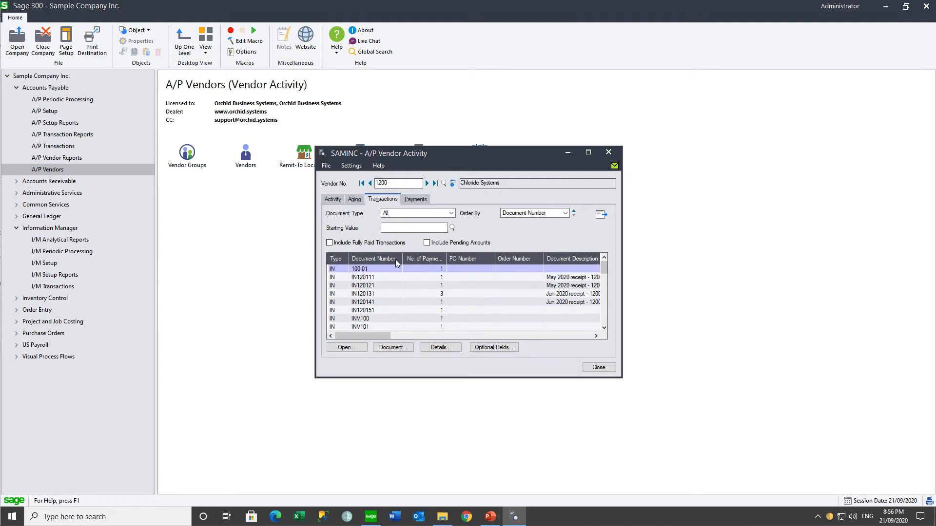
click(605, 154)
Step: Copy the full path of the 1200 documents folder from File Explorer and minimize the window
click(443, 516)
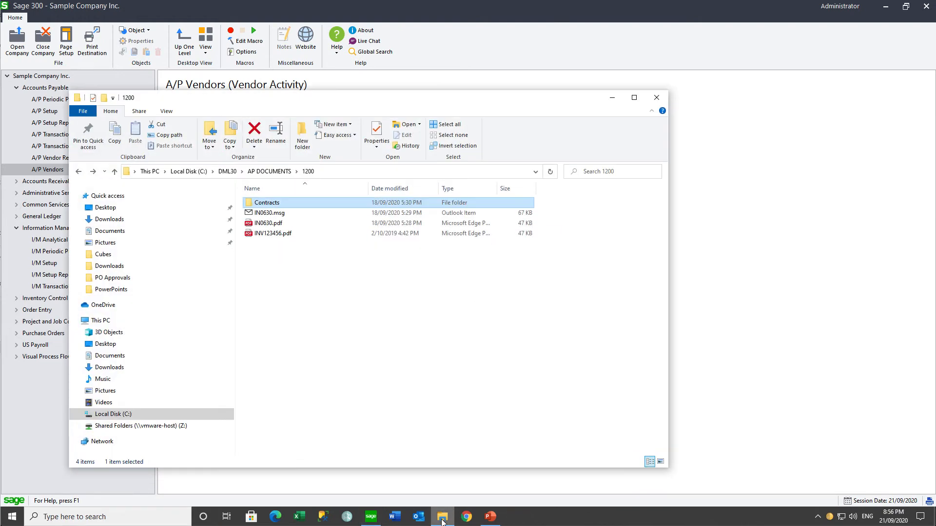
click(322, 172)
key(ctrl+c)
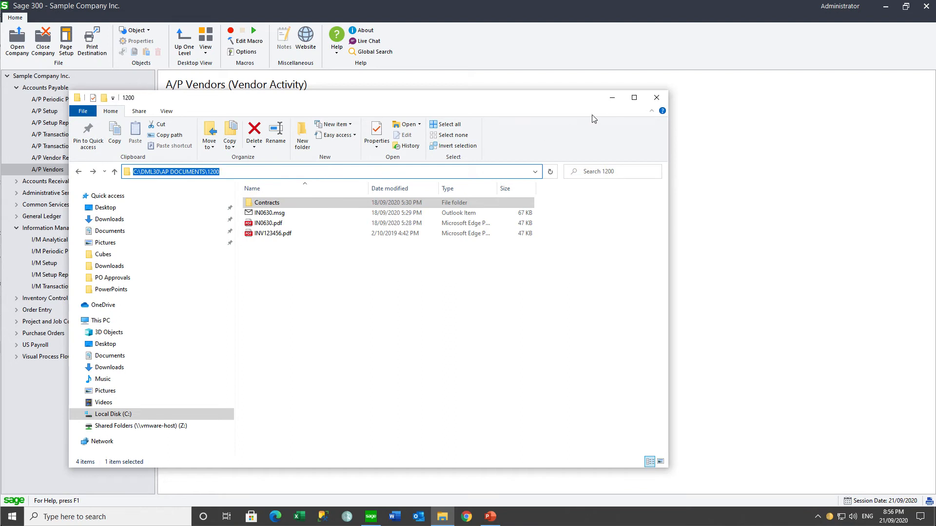
click(613, 101)
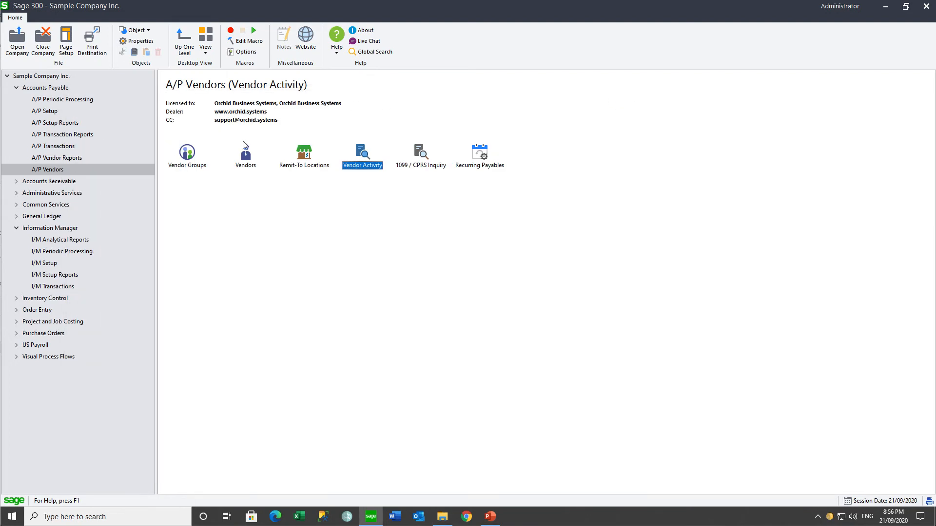
Step: In the I/M Options Notes/DML/Extender Tray settings, add a line with RotoID AP1500 and display order 1
click(51, 263)
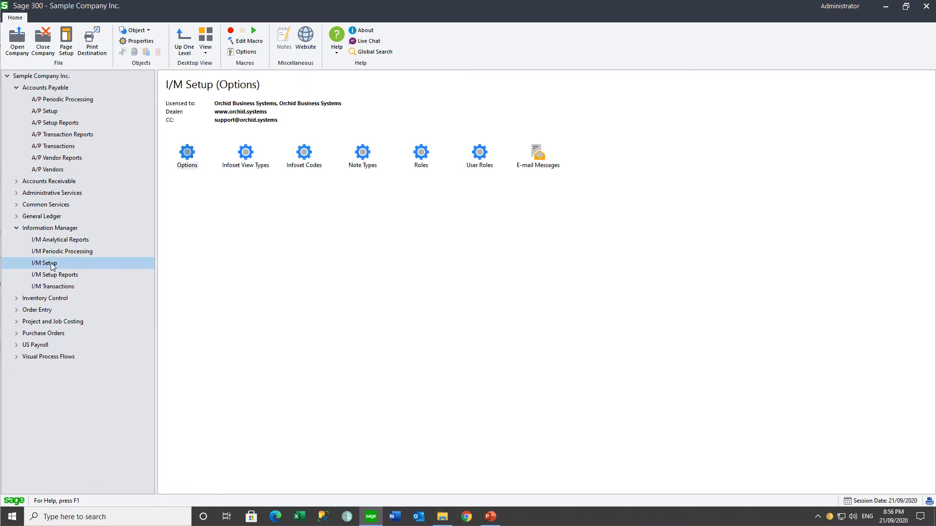
double_click(190, 156)
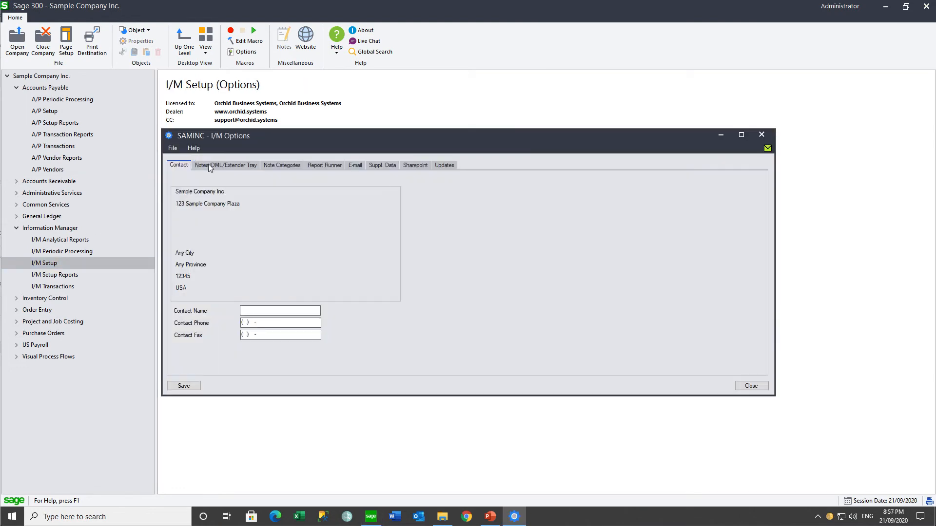
click(215, 168)
click(195, 223)
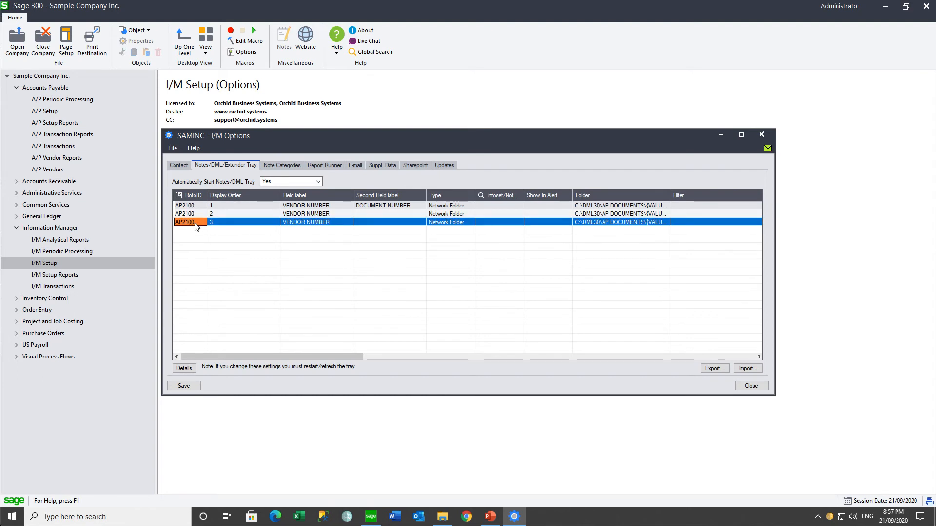
key(Insert)
text(A)
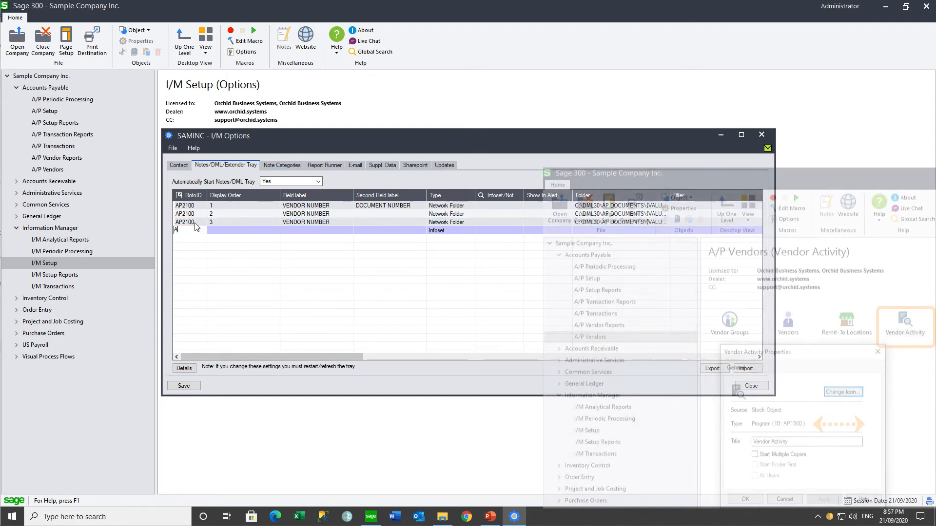
text(P15)
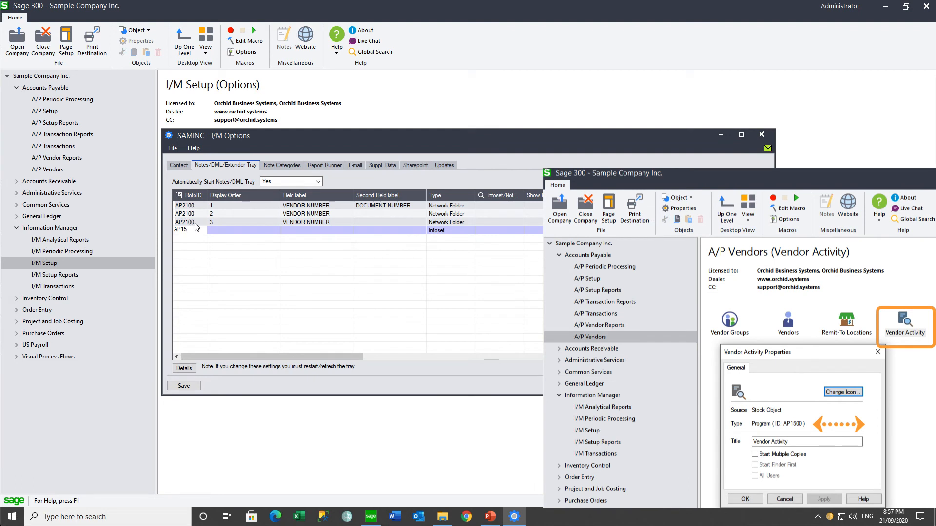
text(00)
key(Tab)
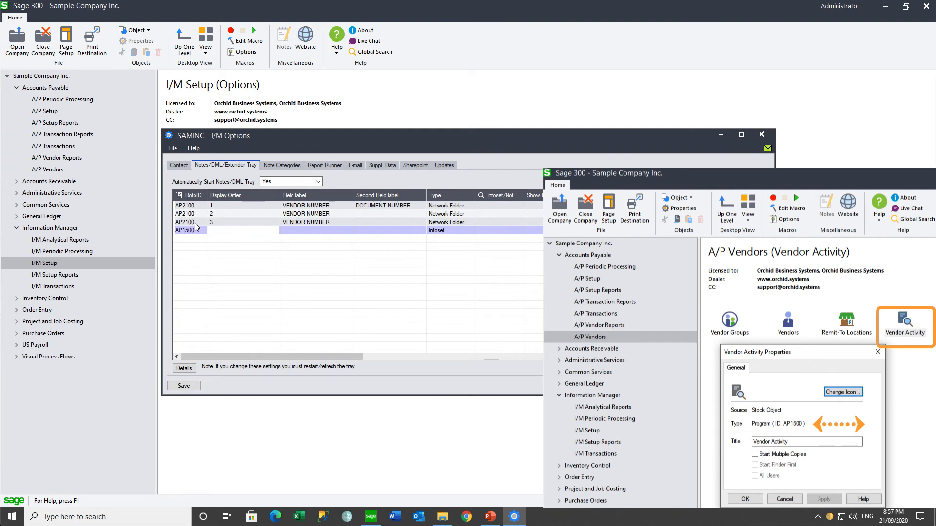
text(1)
key(Tab)
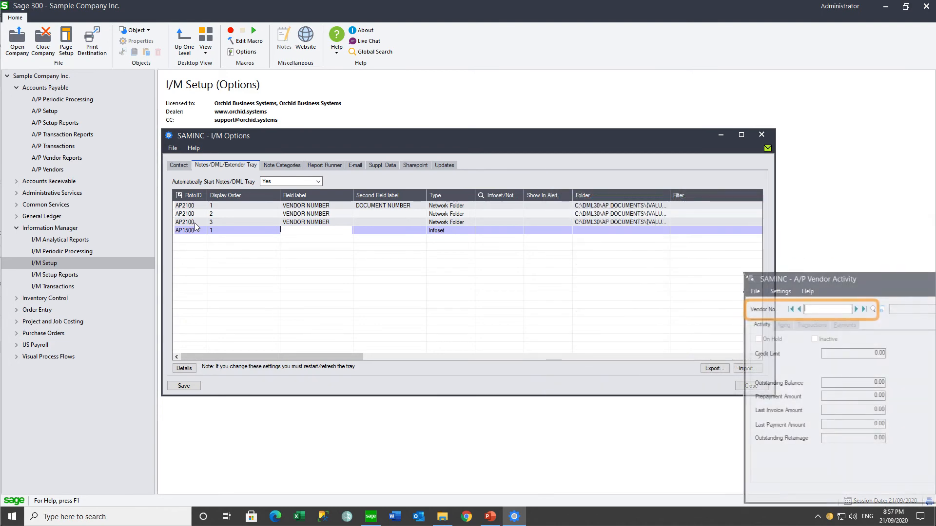
Step: Give the first AP1500 line the field labels VENDOR NO. and DOCUMENT NUMBER, and set its type to Network Folder
text(VENDOR )
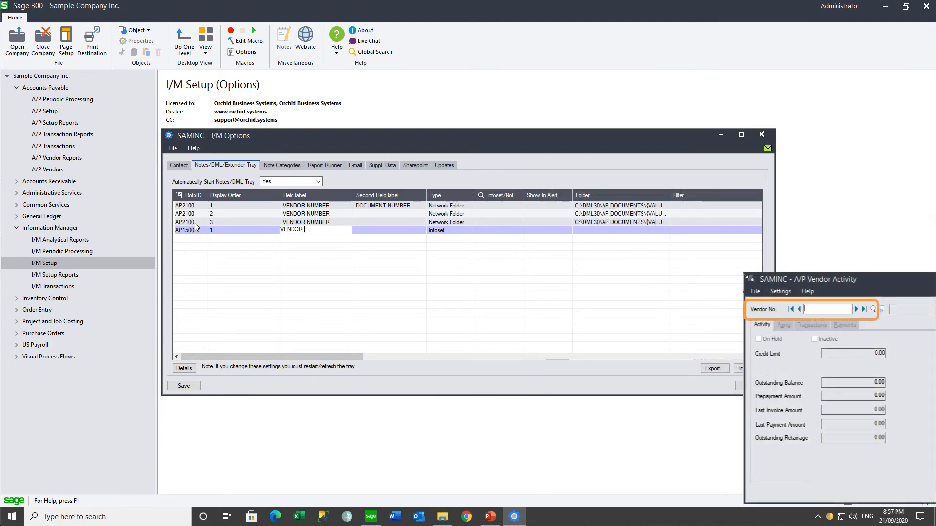
text(NO.)
key(Tab)
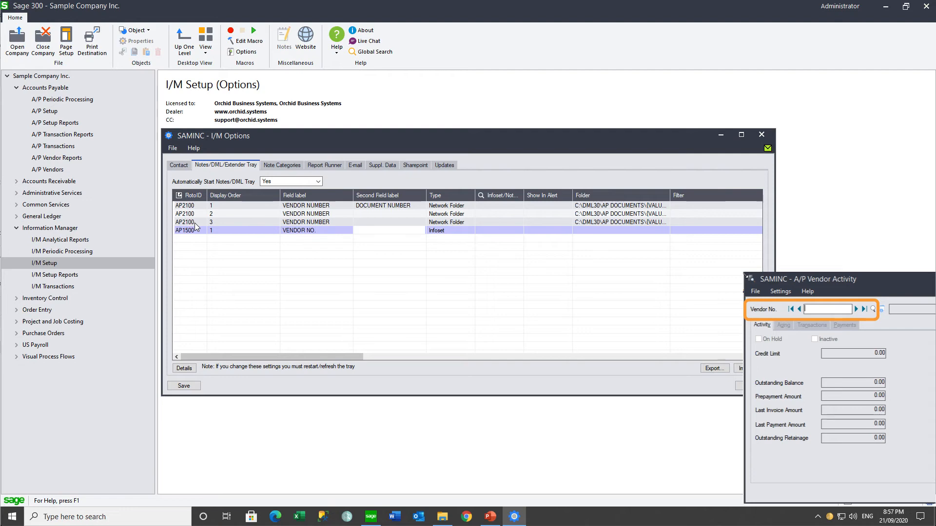
text(DOCUMEN)
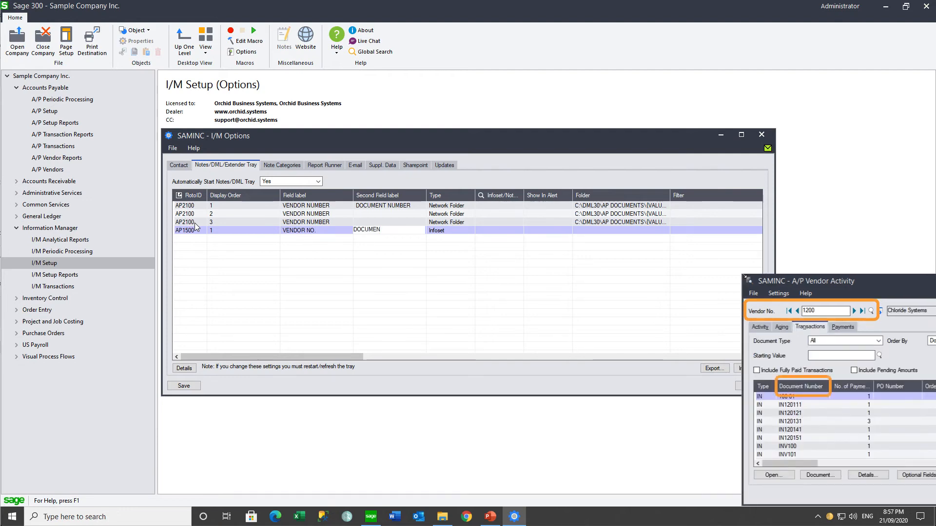
text(T NUMBER)
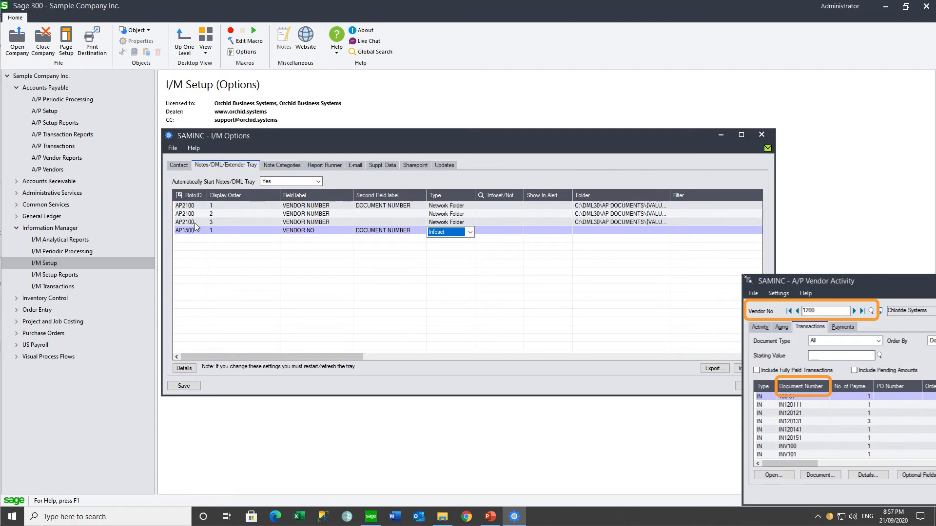
key(Tab)
key(n)
key(Tab)
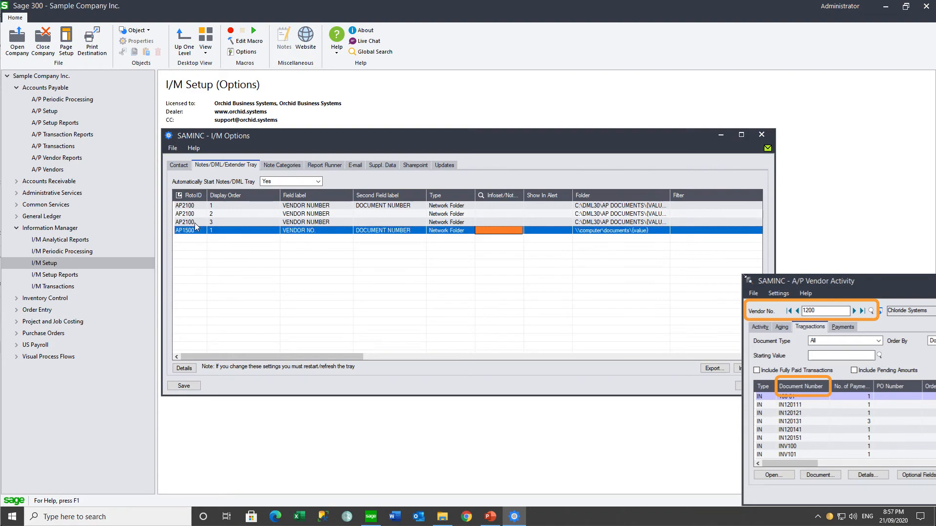
Step: In the line's details, set the folder to C:\DML30\AP DOCUMENTS\{value}\{value2}*.*, reusing the copied path
click(181, 370)
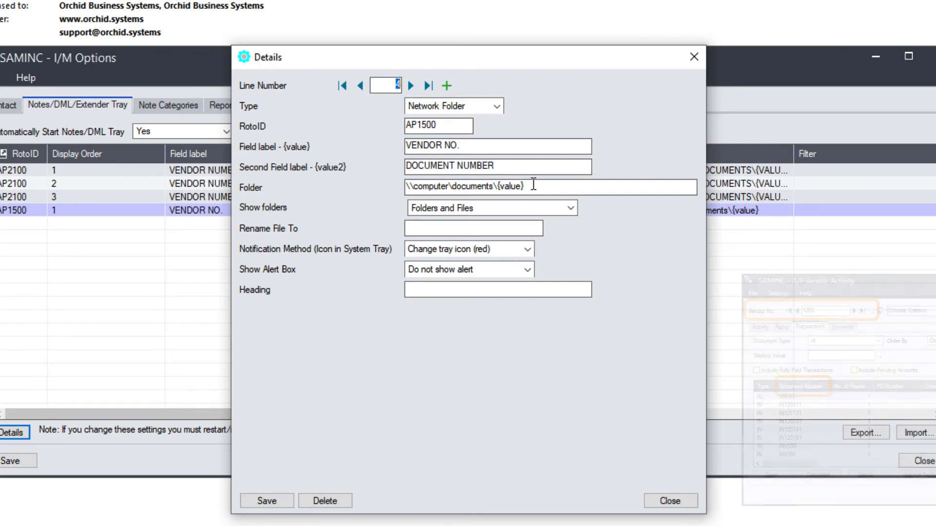
drag(534, 186, 387, 186)
key(ctrl+v)
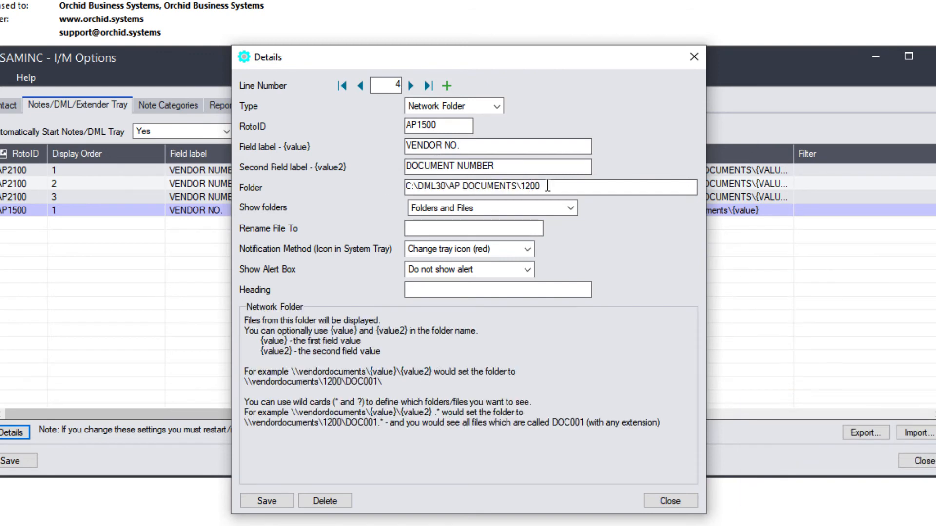
key(BackSpace)
key(BackSpace)
key(BackSpace)
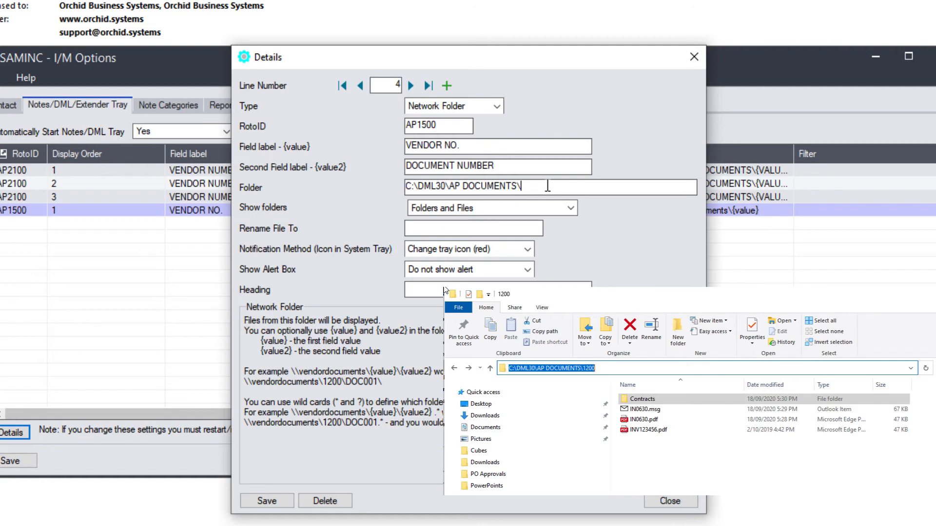
text({value}\{value2}*.*)
key(Tab)
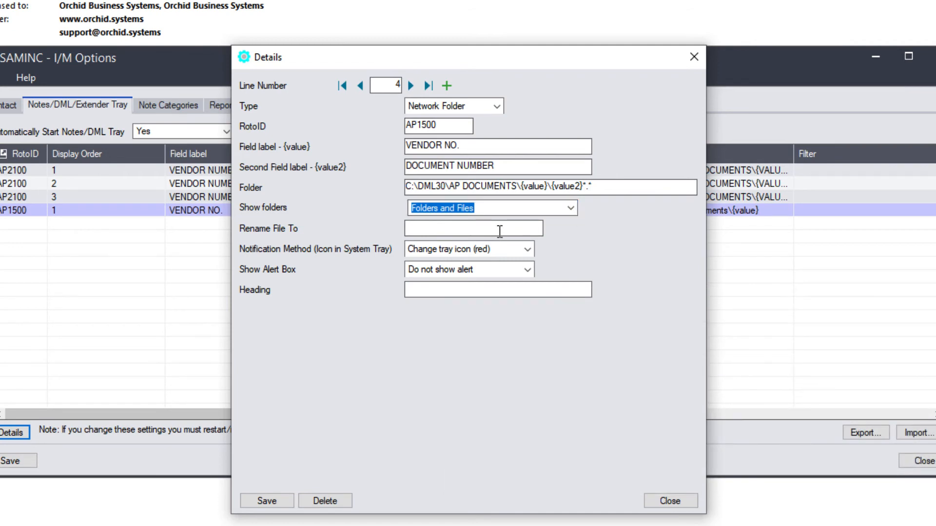
Step: Set the line's notification method to None and its alert box option to Show alert
click(527, 250)
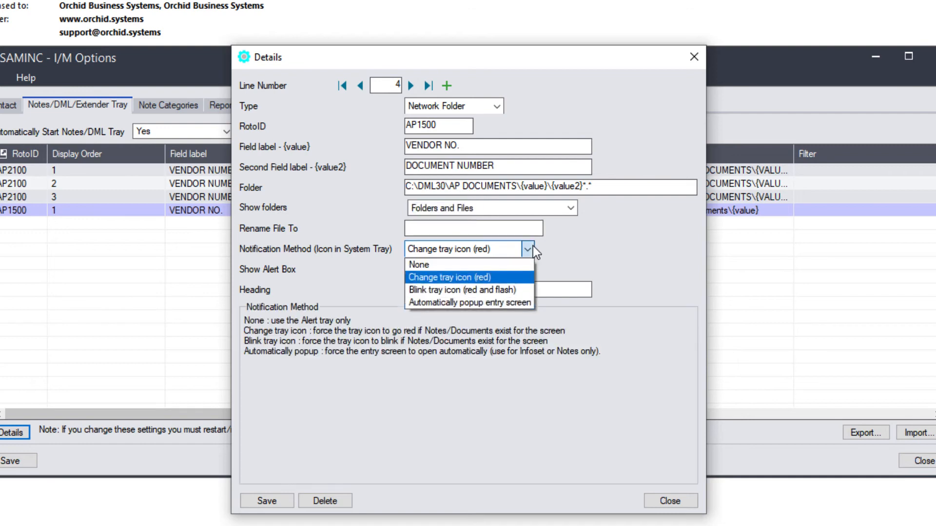
click(448, 269)
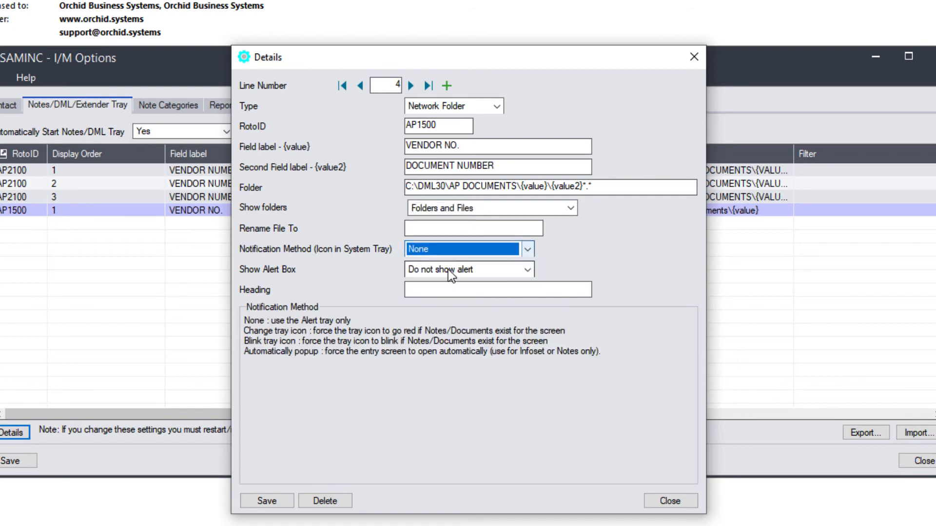
click(528, 270)
click(472, 311)
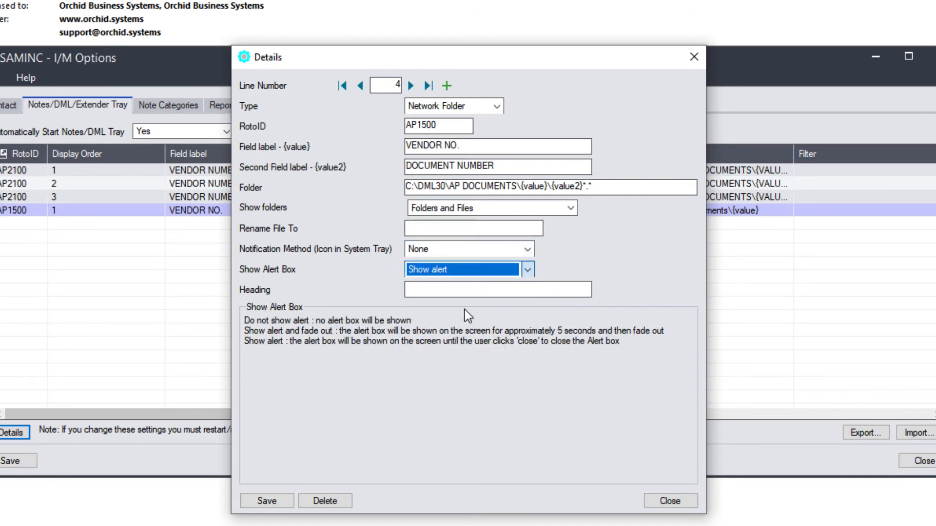
Step: Enter the heading Individual Document for the line, then save and close its details
click(442, 289)
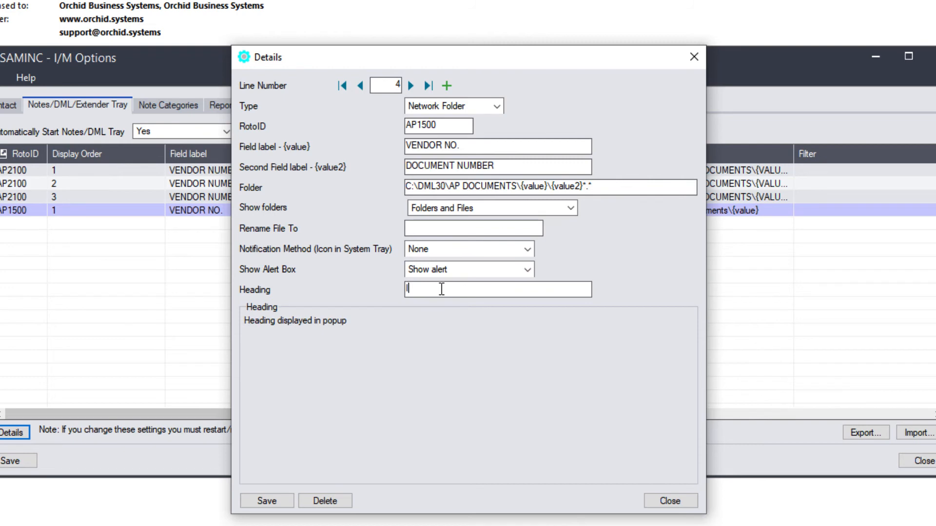
text(Individual Document)
click(251, 499)
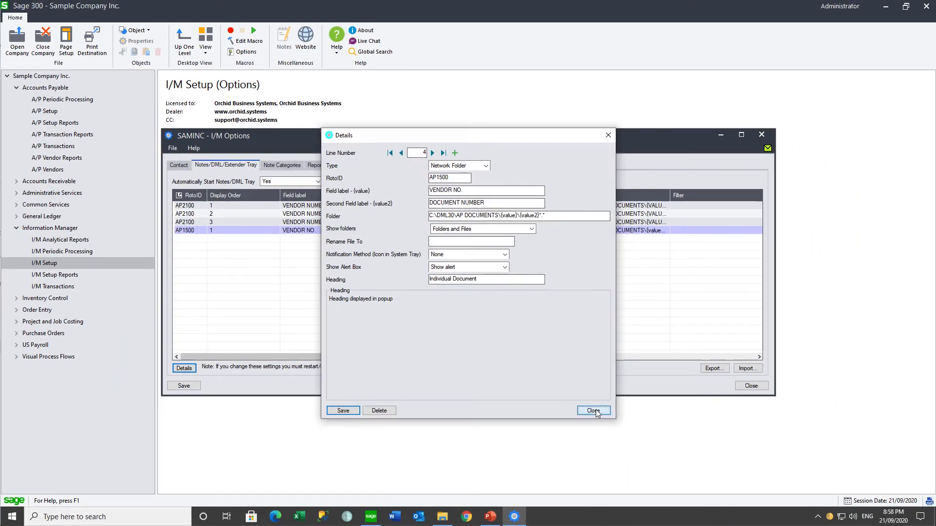
click(594, 411)
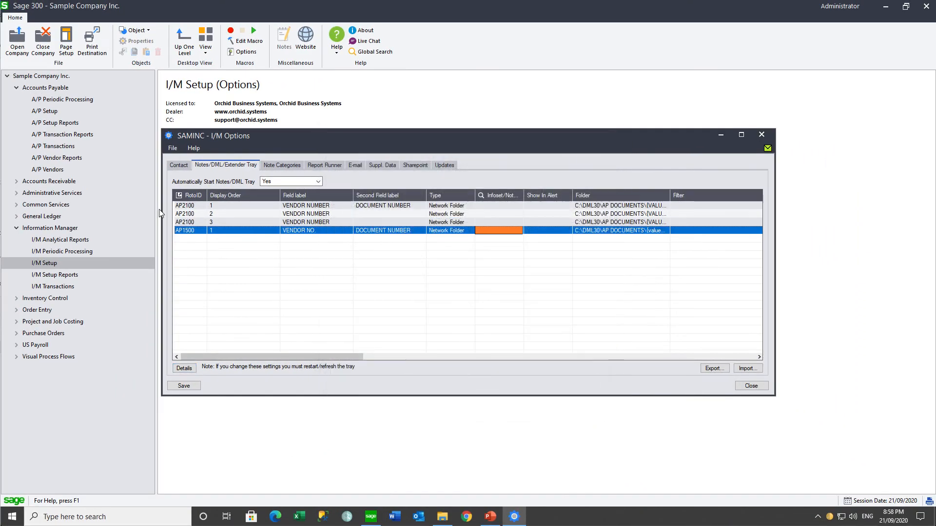
Step: Add another tray line below with RotoID AP1500 and display order 2
click(191, 231)
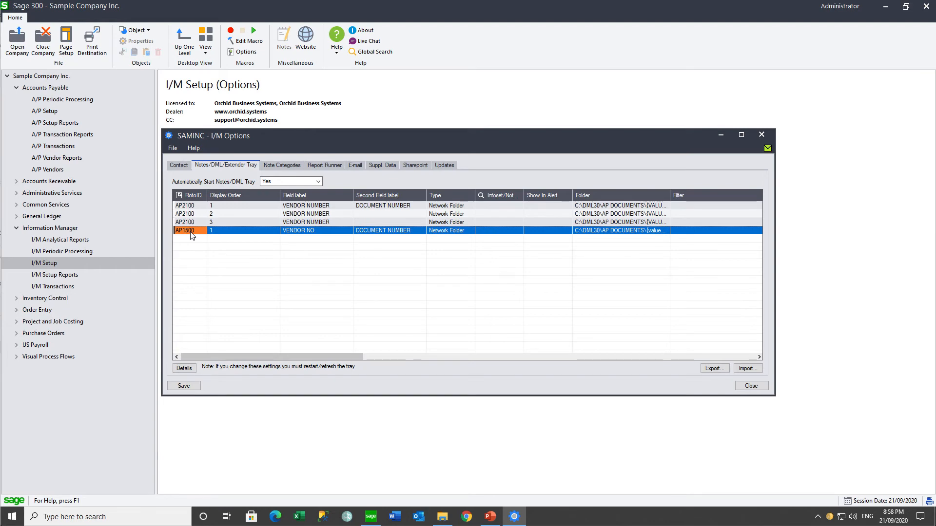
key(Insert)
text(AP1)
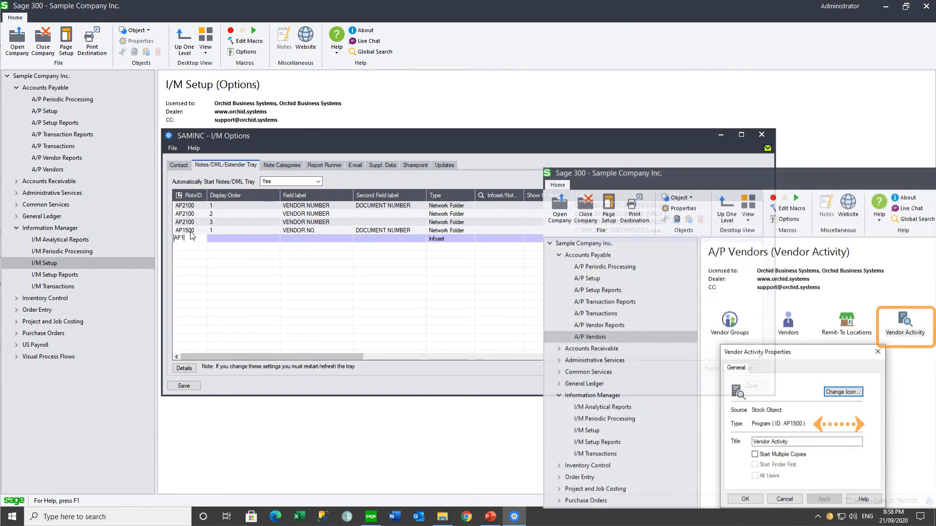
text(500)
key(Tab)
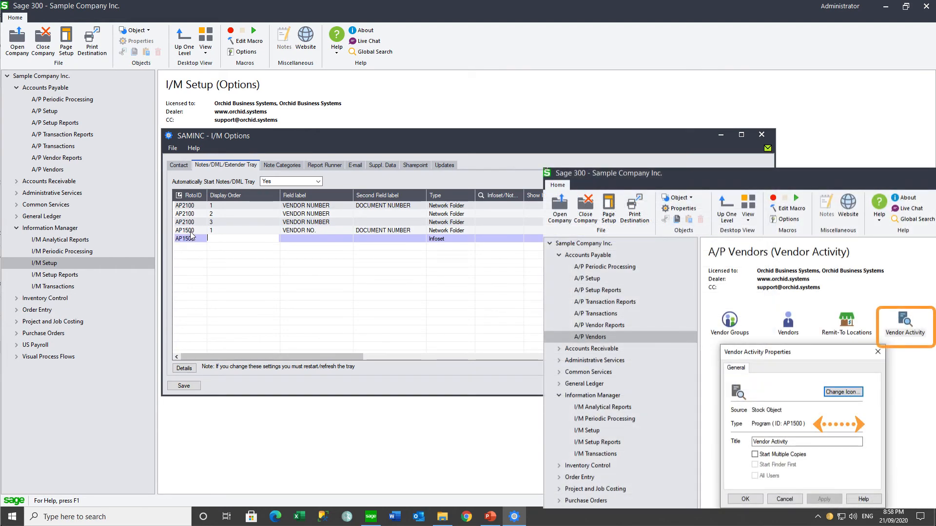
text(2)
key(Tab)
Step: Set the second AP1500 line's field label to VENDOR NO. and its type to Network Folder, leaving the second label empty
text(V)
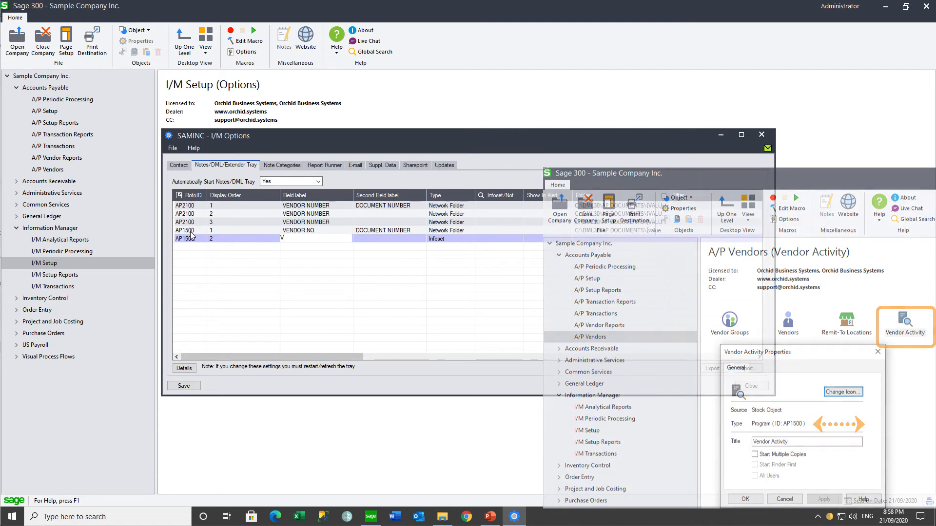
text(ENDOR NO.)
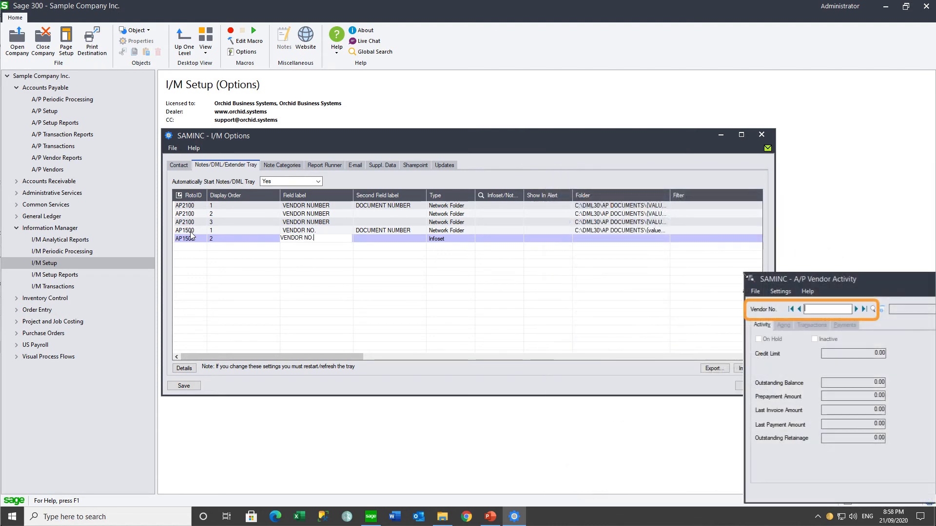
key(Tab)
key(Tab)
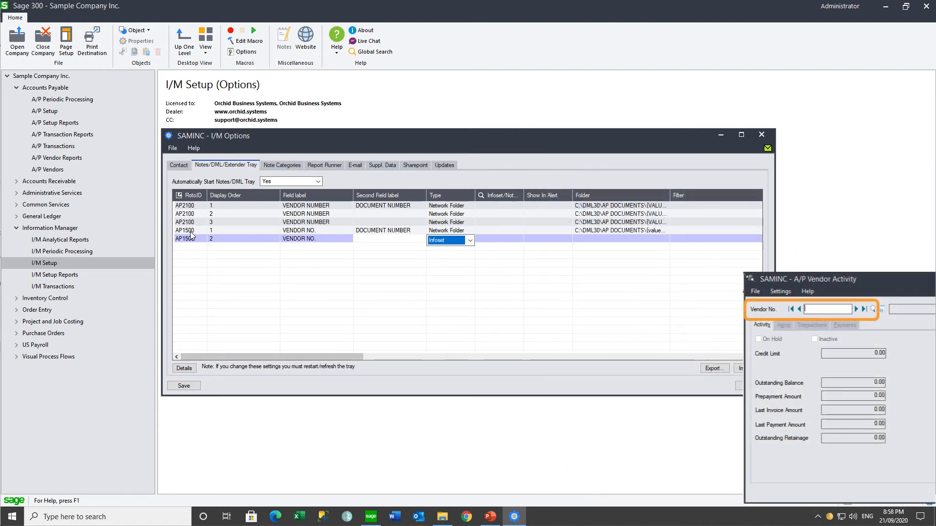
key(Down)
key(Down)
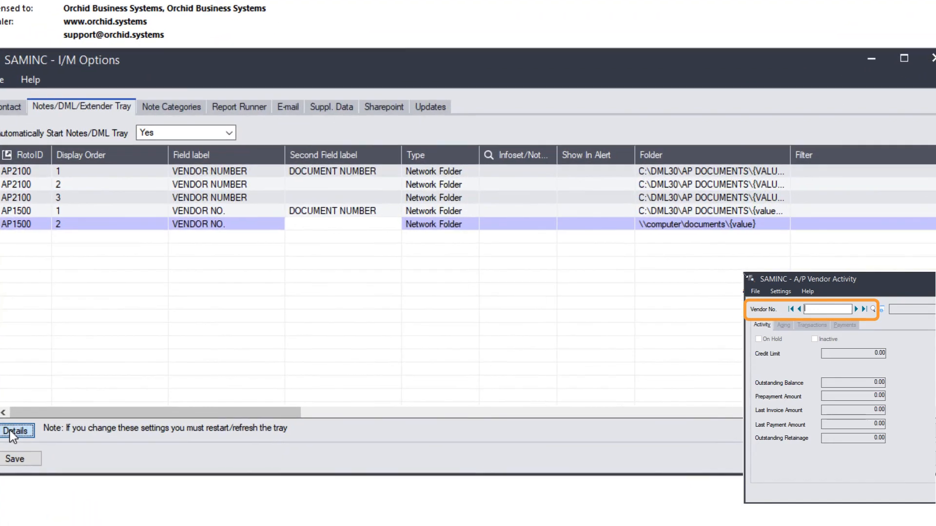
Step: In the second AP1500 line's details, set the folder to C:\DML30\AP DOCUMENTS\{value}
click(184, 368)
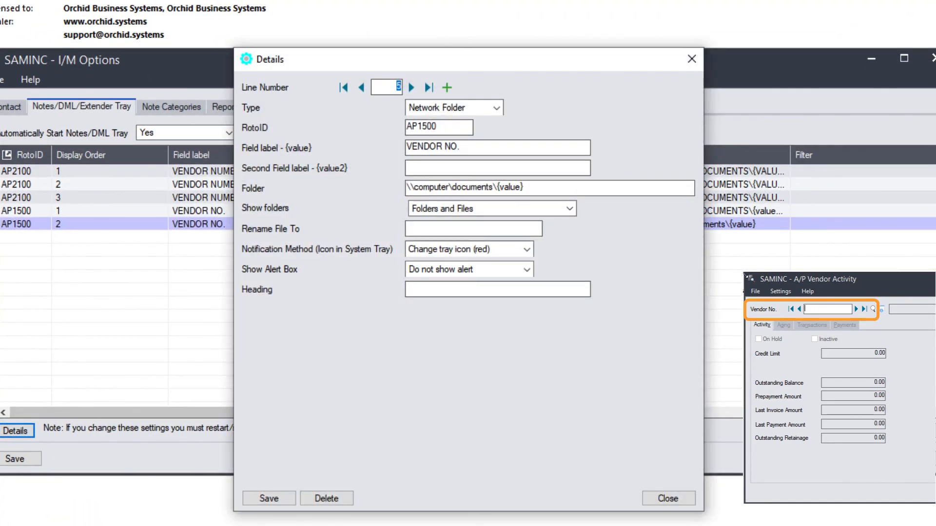
drag(539, 183, 407, 186)
text(C:\DML30\AP DOCUMENTS\1200)
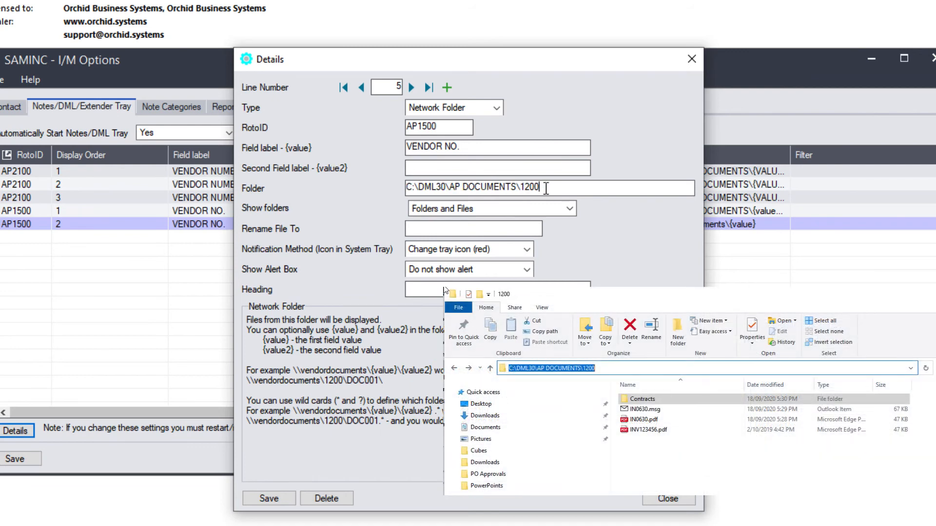
key(BackSpace)
key(BackSpace)
key(BackSpace)
key(BackSpace)
text({value})
key(Tab)
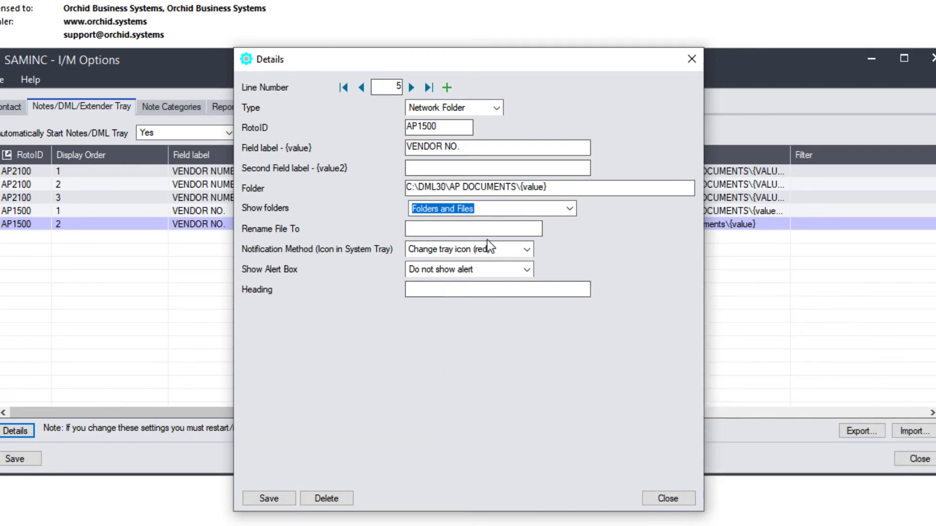
Step: Set the second AP1500 line's notification method to None and its alert box option to Show alert
click(487, 249)
click(425, 263)
click(435, 270)
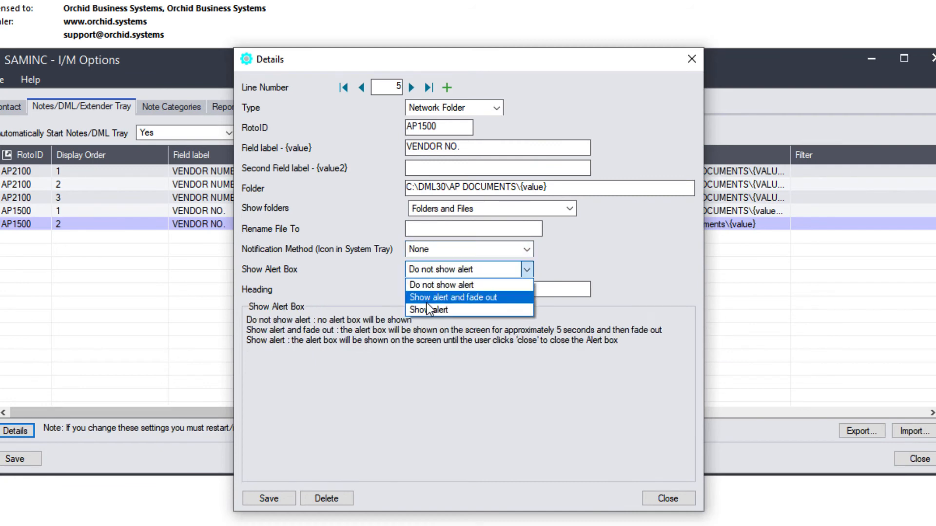
click(424, 308)
Step: Enter the heading All Documents for the second AP1500 line and save its details
click(425, 290)
text(All D)
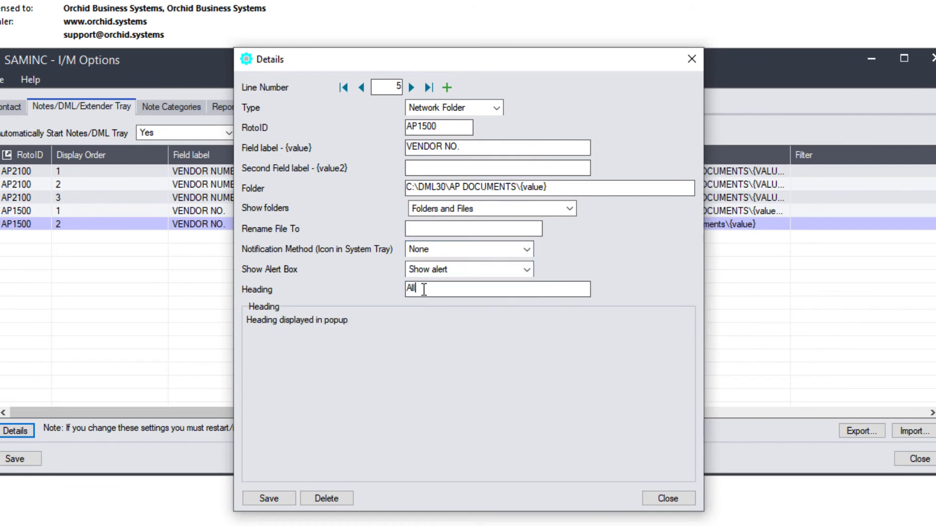
text(ocuments)
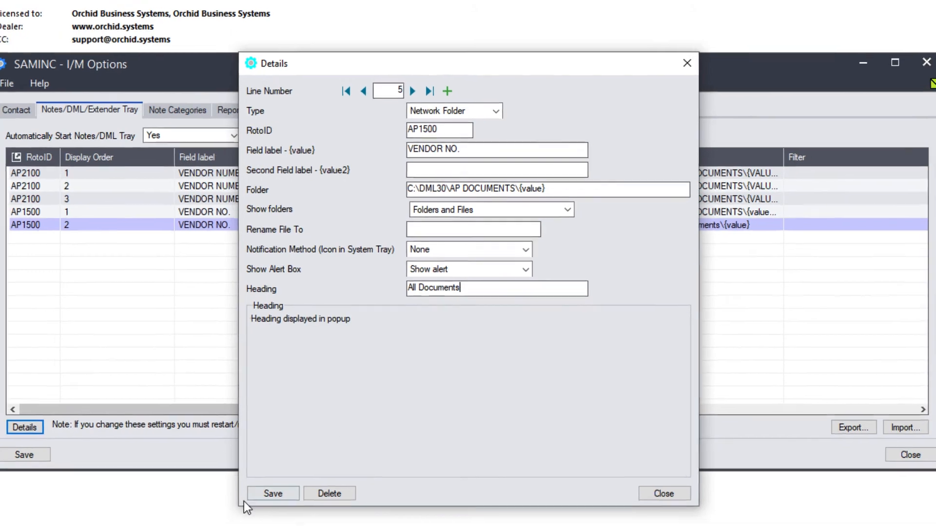
click(269, 499)
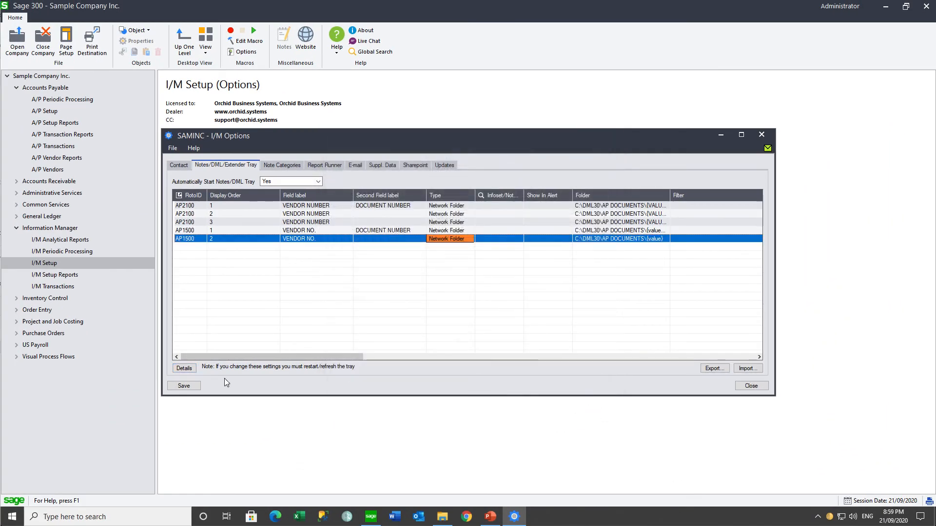
Step: Save and close I/M Options, and refresh the Notes/DML tray so the new AP1500 settings take effect
click(147, 399)
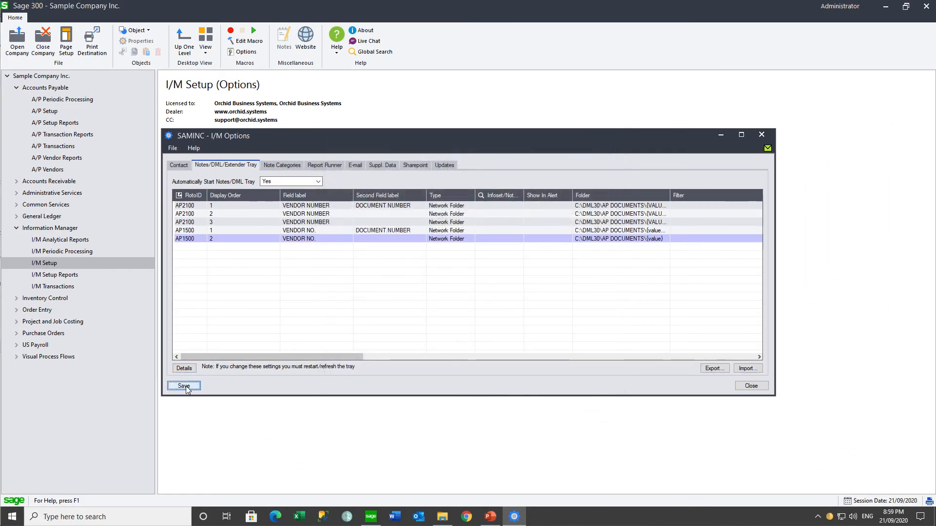
click(748, 385)
right_click(830, 518)
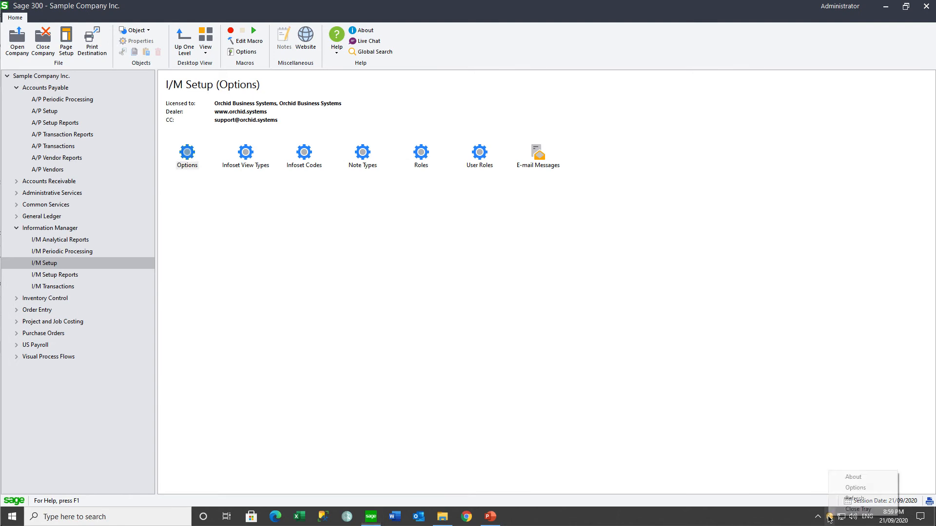
click(845, 500)
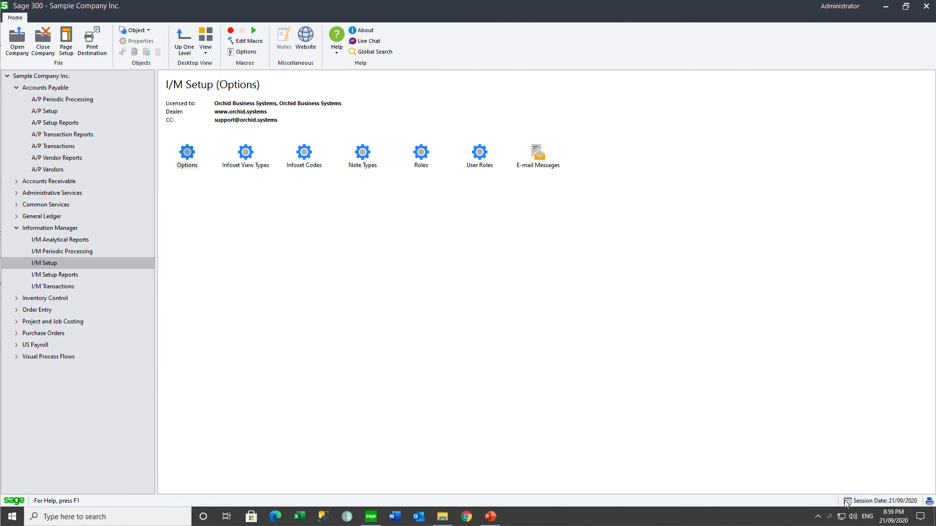
Step: Open A/P Vendor Activity and load vendor 1200 to check its linked documents
click(63, 147)
click(61, 169)
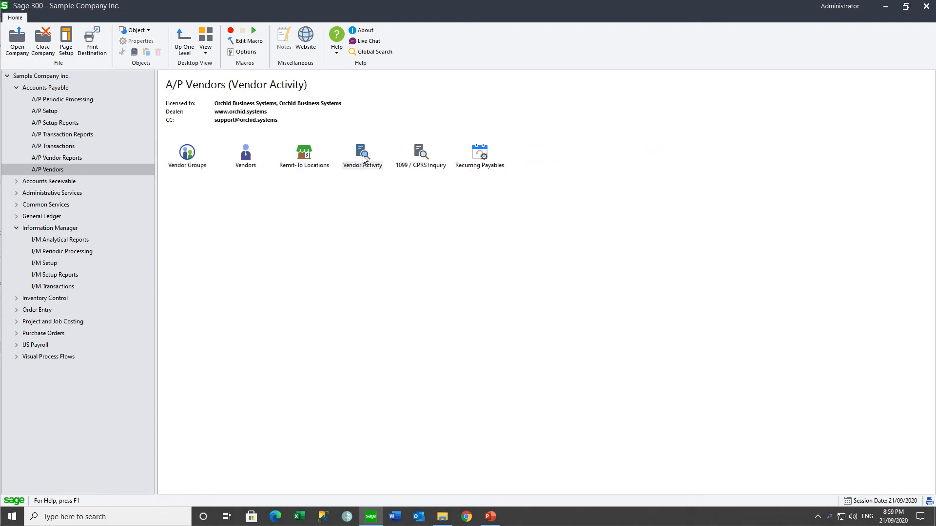
double_click(363, 154)
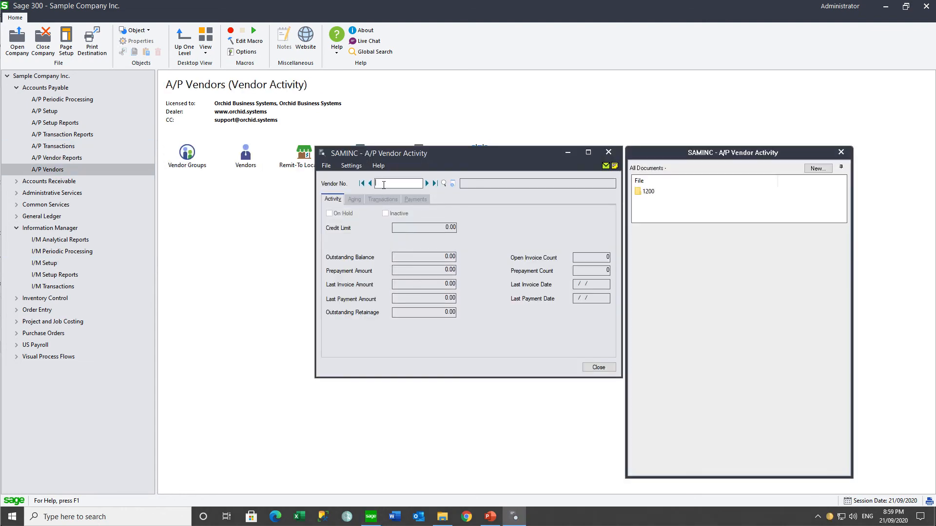
text(1200)
key(Tab)
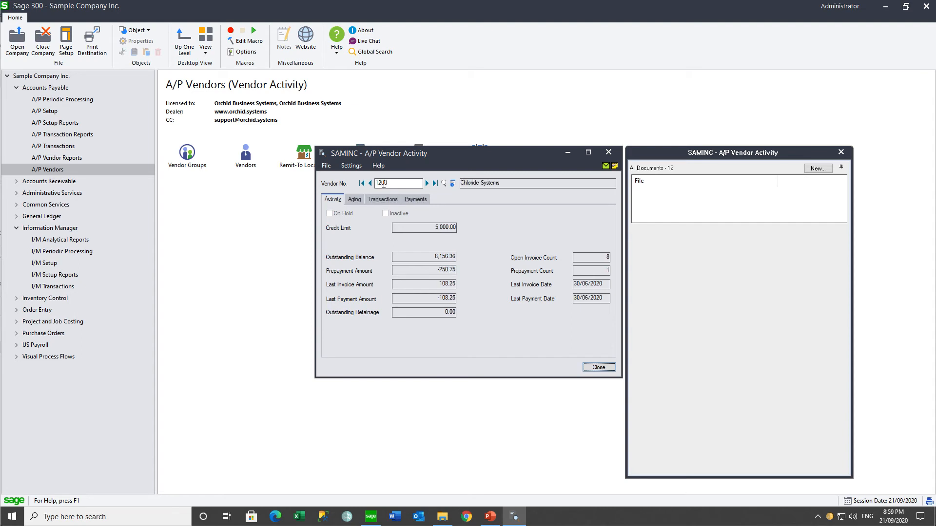
mouse_move(677, 205)
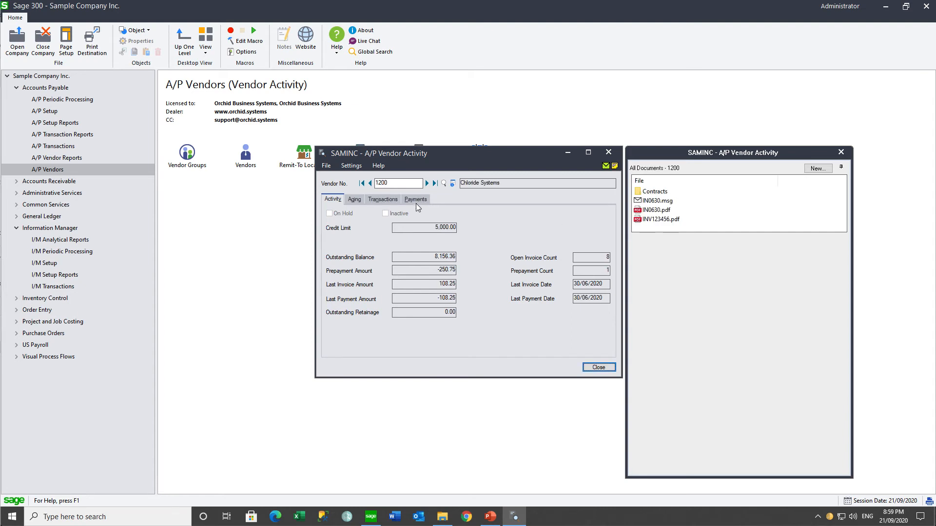
Step: List vendor 1200's transactions including fully paid ones, and select invoice IN0630 to check its individual documents
click(382, 199)
click(330, 243)
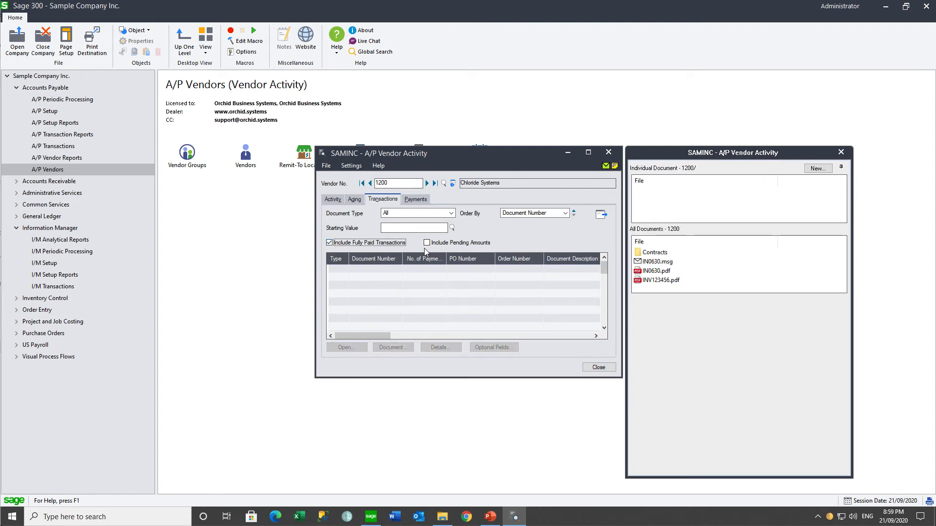
click(361, 318)
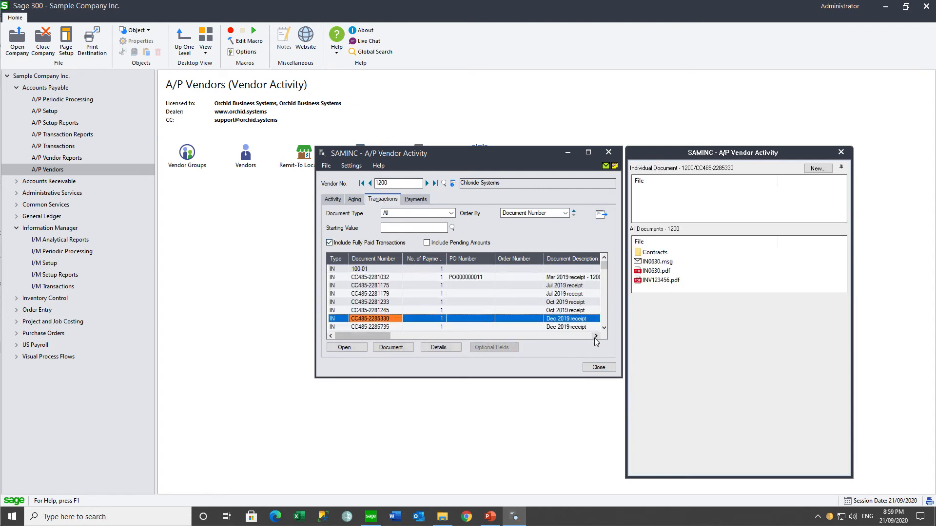
click(604, 328)
click(604, 328)
click(604, 328)
click(604, 328)
click(603, 328)
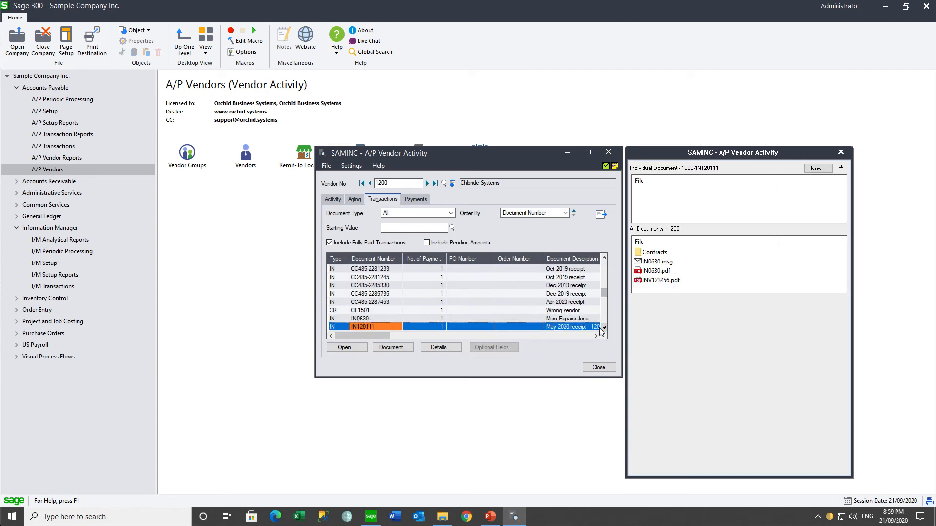
click(369, 319)
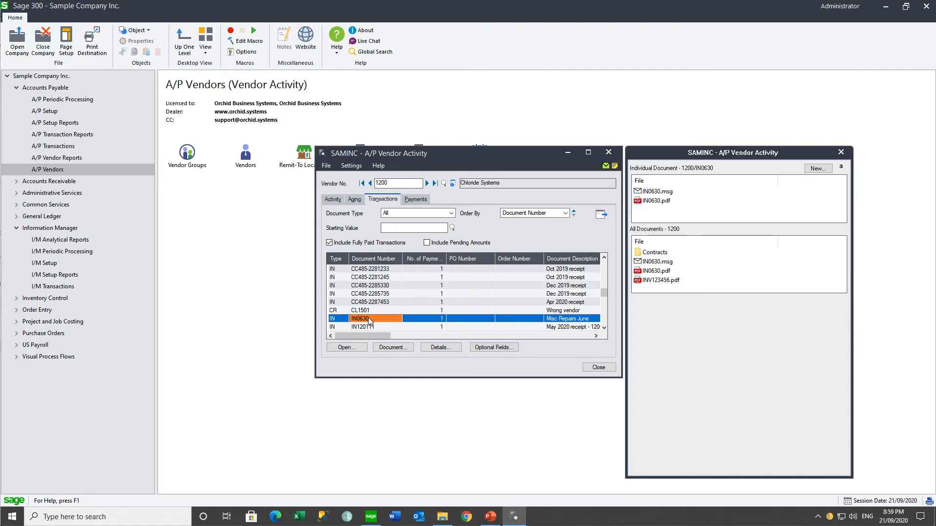
Step: Start an e-mail with IN0630.pdf attached from the individual documents list, and minimize the message
mouse_move(654, 201)
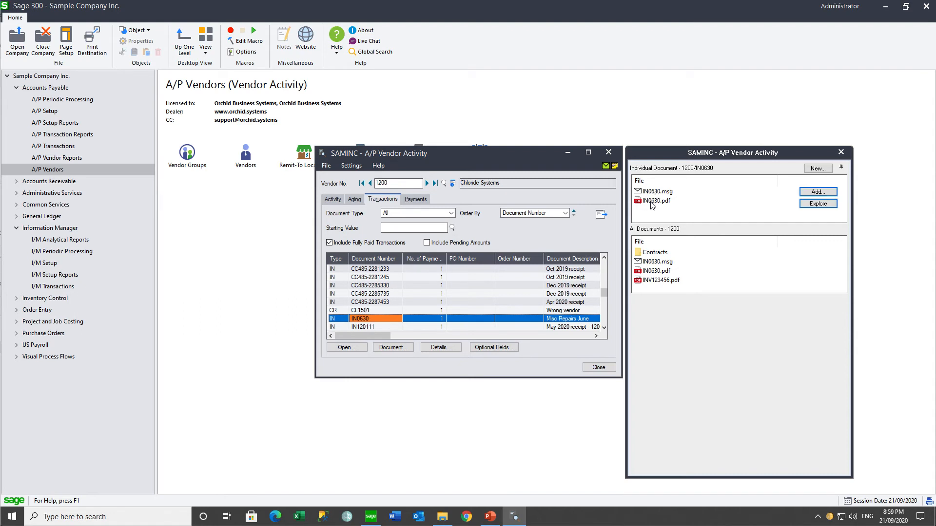
right_click(652, 204)
click(662, 208)
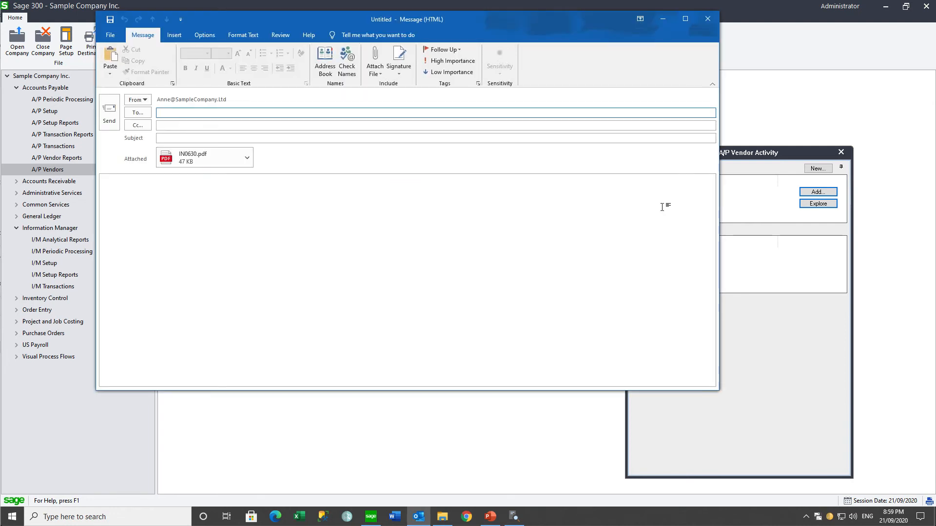
click(663, 18)
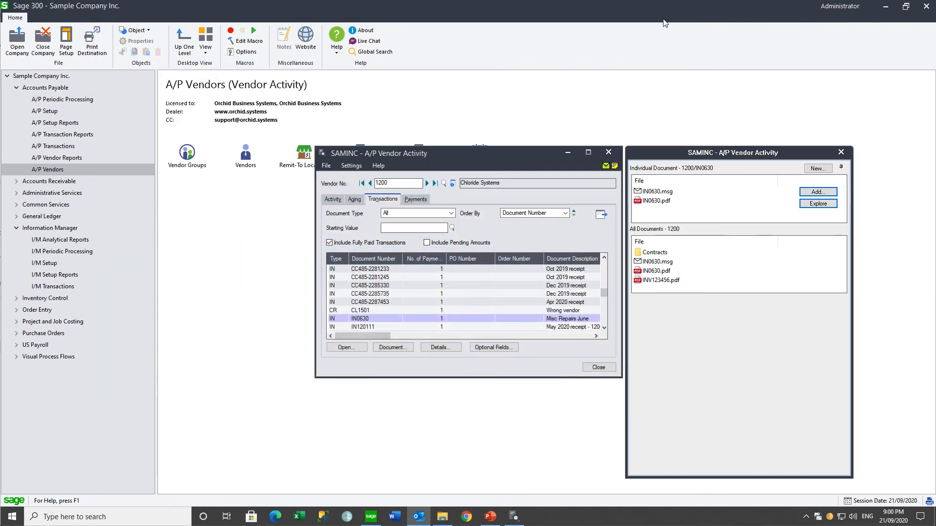
Step: Open IN0630.pdf from the individual documents list to view it, and minimize the viewer
click(657, 202)
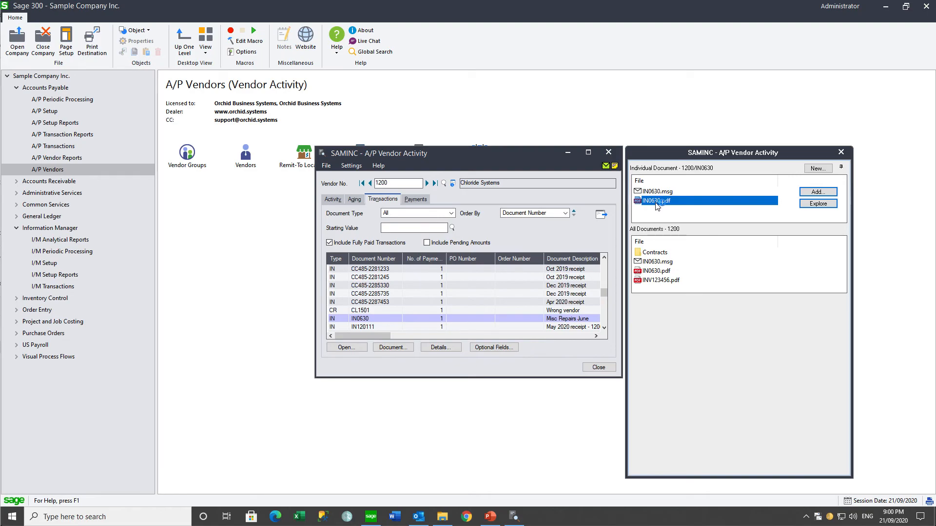
double_click(657, 202)
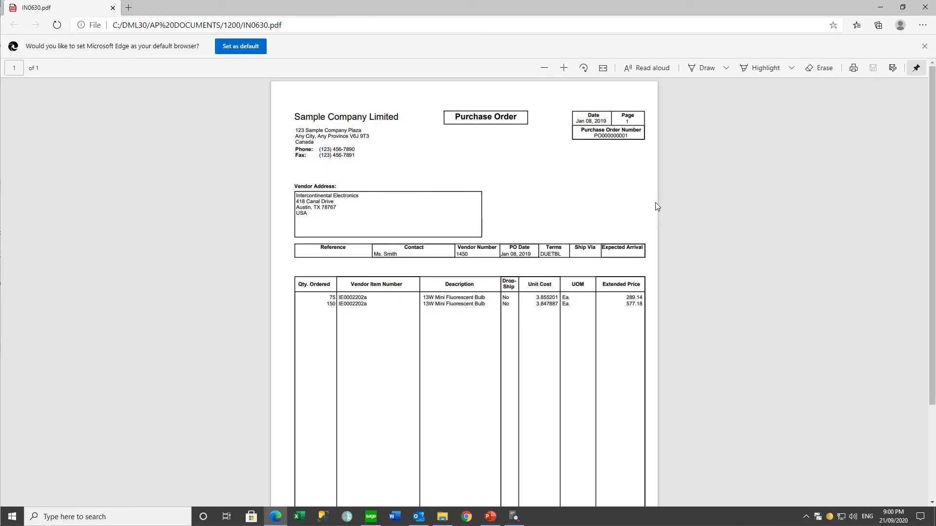
click(880, 7)
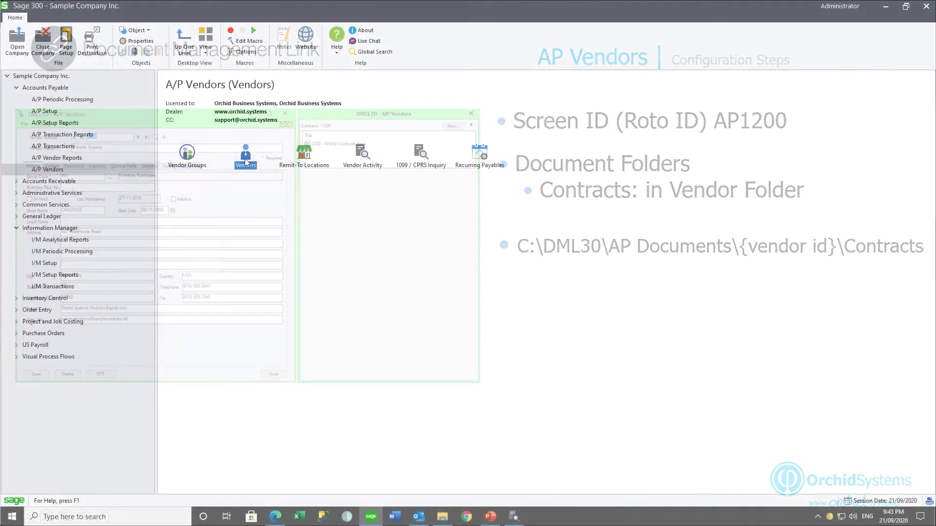
Step: Look up the Vendors program ID, the vendor field's label in A/P Vendors and vendor 1200's Contracts folder path
click(136, 43)
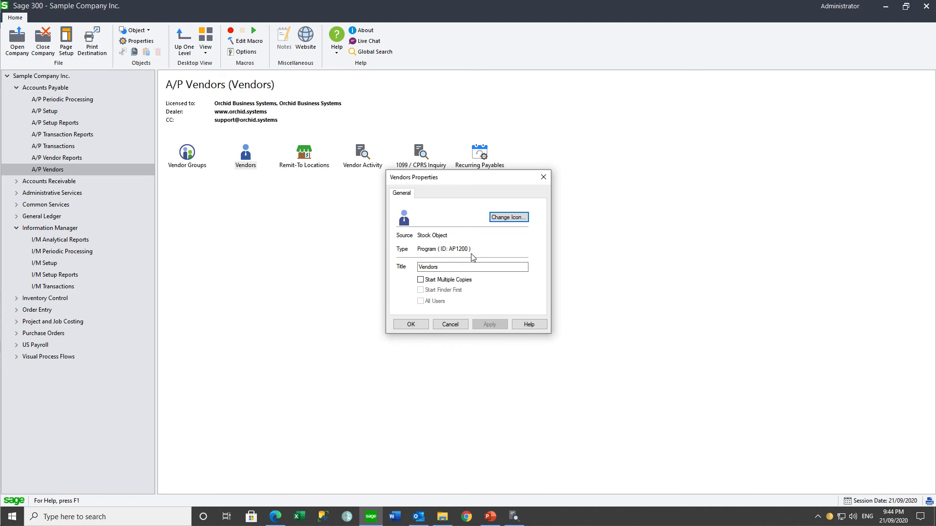
click(450, 324)
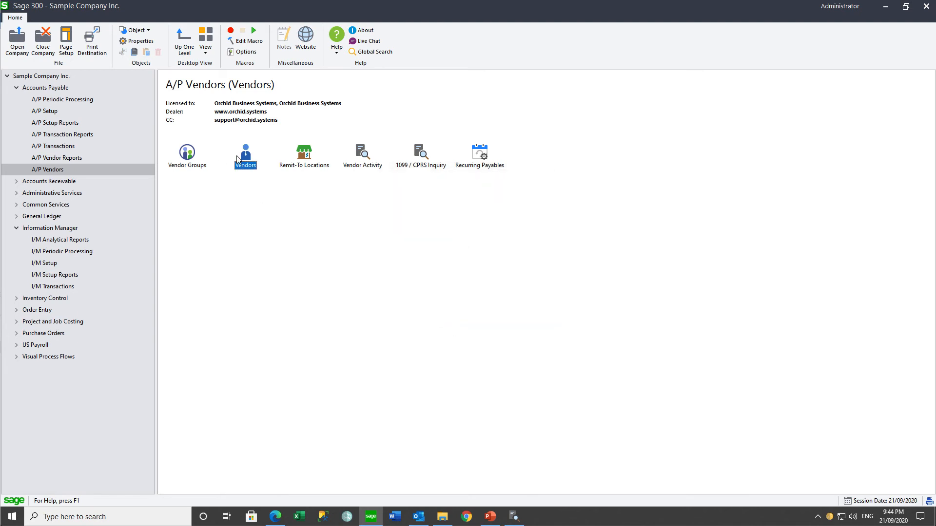
double_click(245, 159)
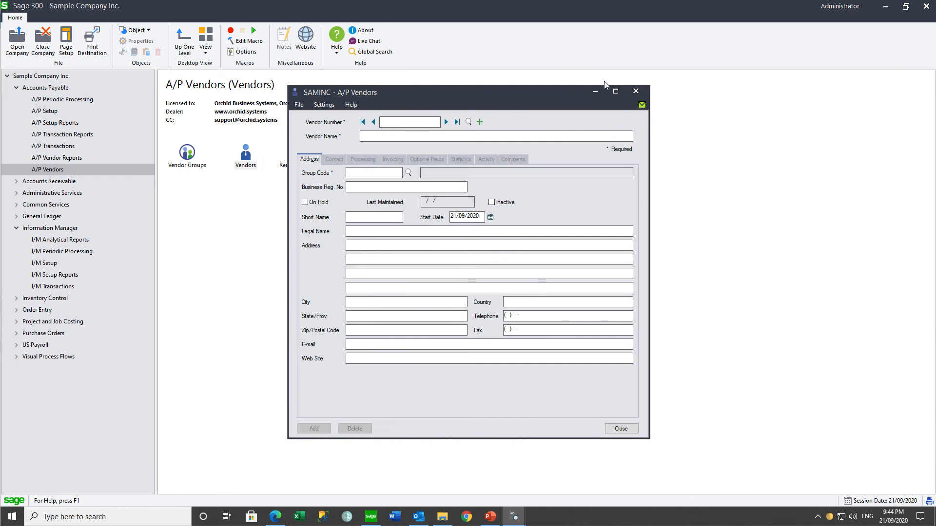
click(635, 91)
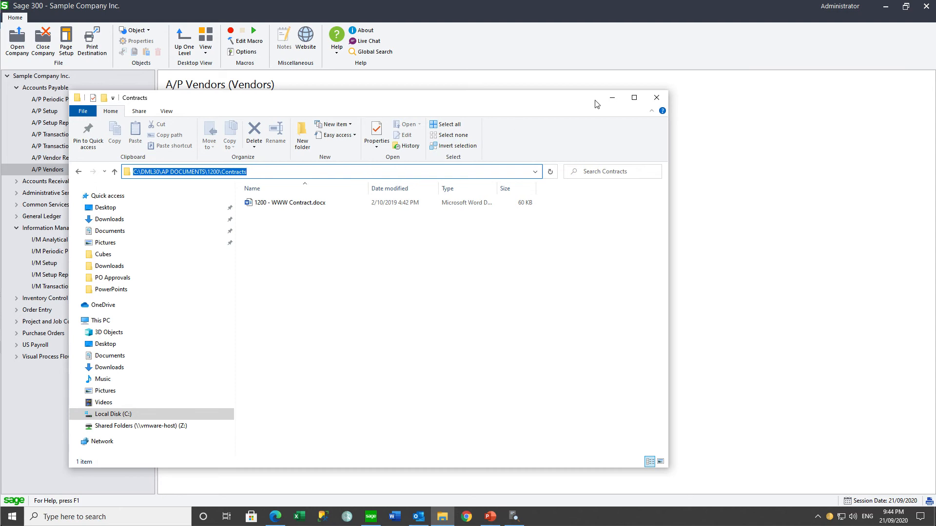
click(612, 98)
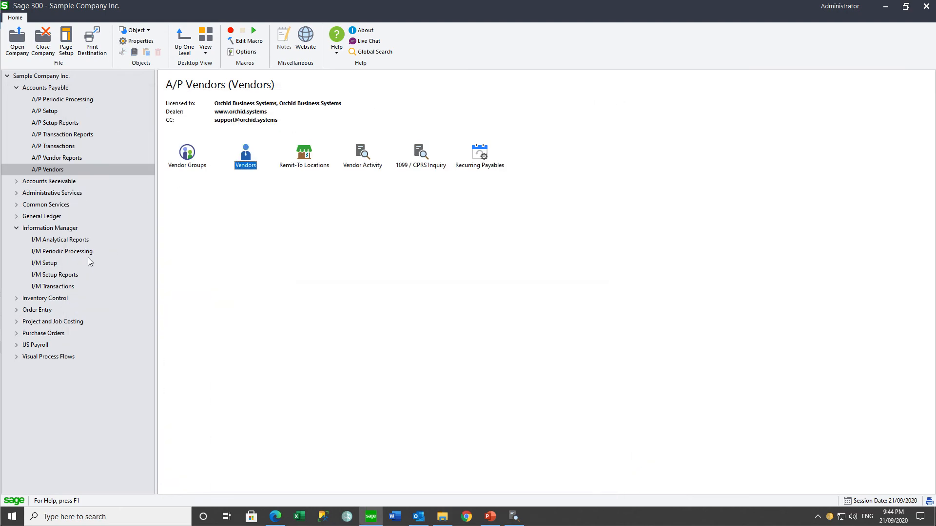
Step: Open the Notes/DML/Extender Tray settings in I/M Options
click(54, 266)
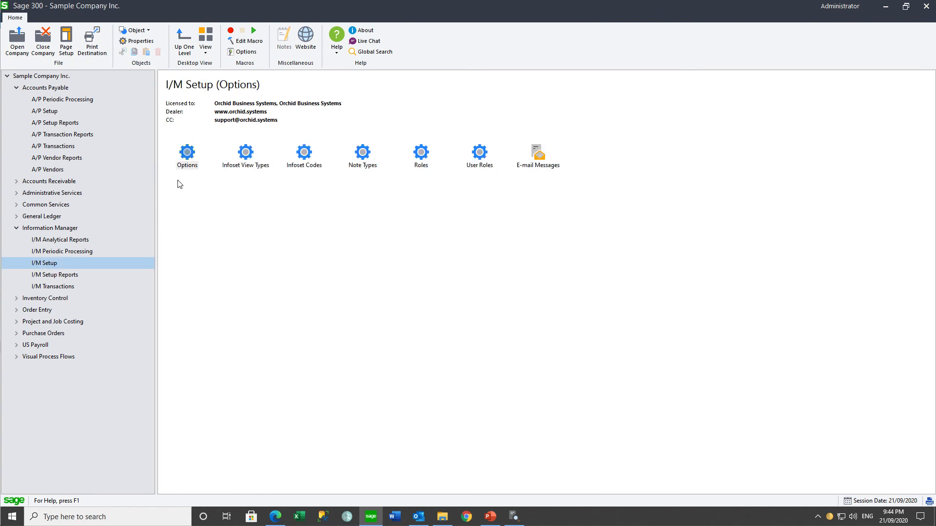
double_click(186, 158)
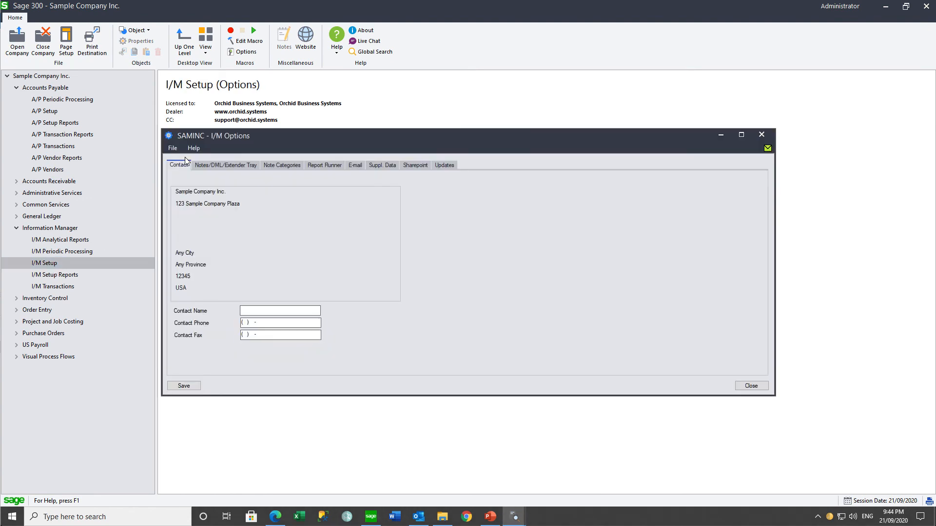
click(228, 166)
Step: Add a tray line below the last AP2100 line with RotoID AP1200 and display order 1
click(198, 239)
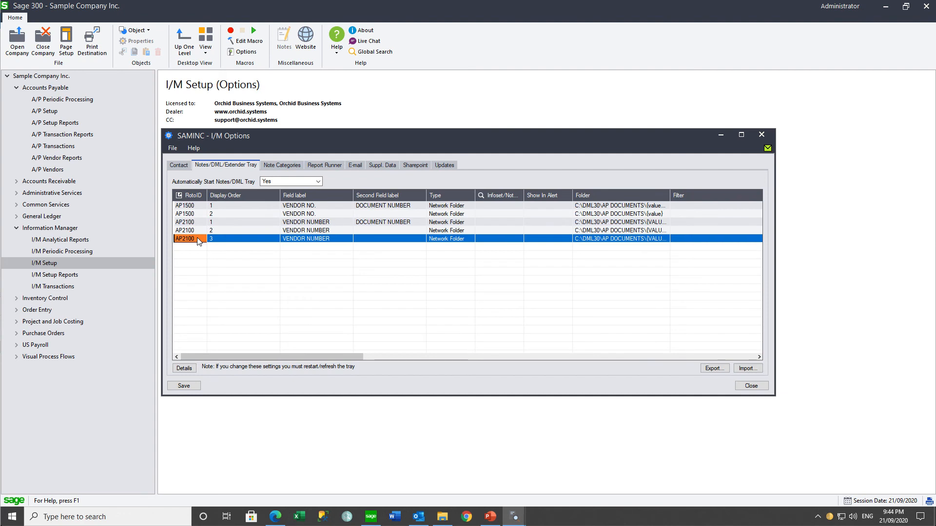
key(Insert)
text(AP)
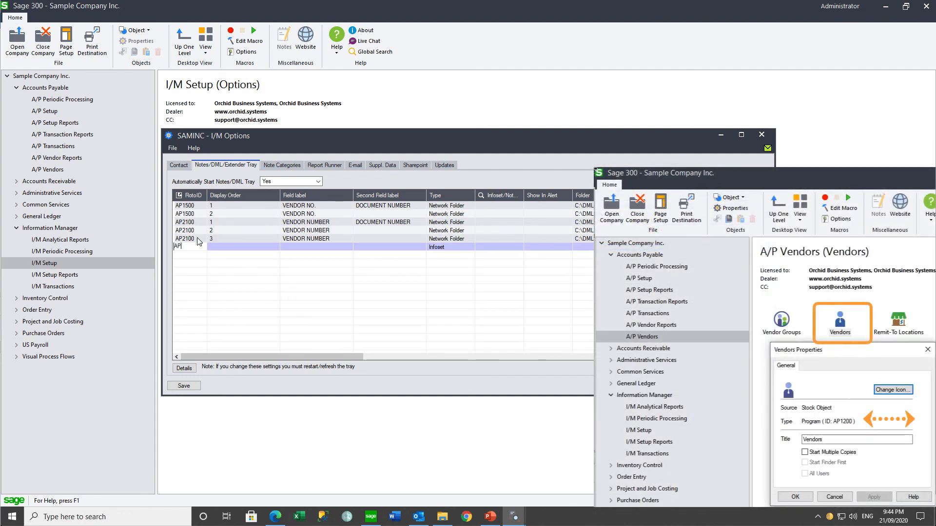
text(1200)
key(Tab)
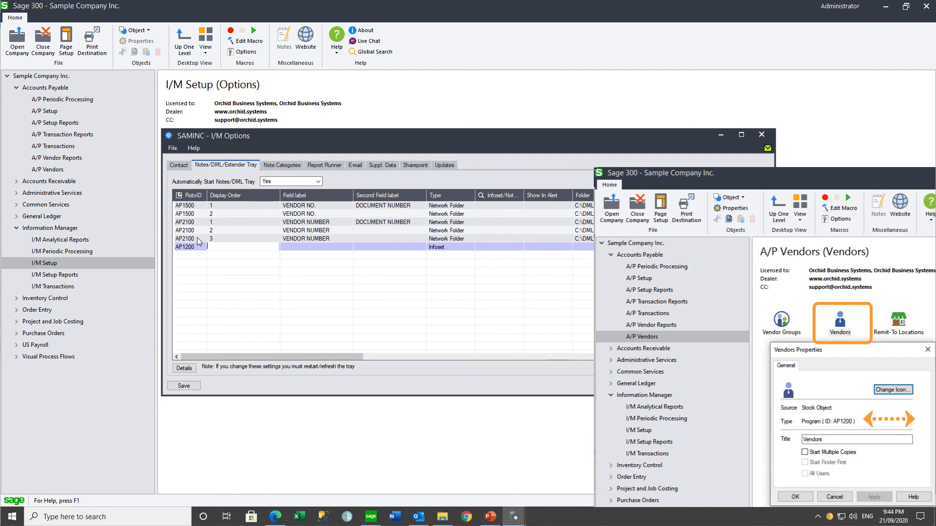
text(1)
key(Tab)
Step: Set the AP1200 line's field label to VENDOR NUMBER and type to Network Folder, without a second label, and open its details
text(VEN)
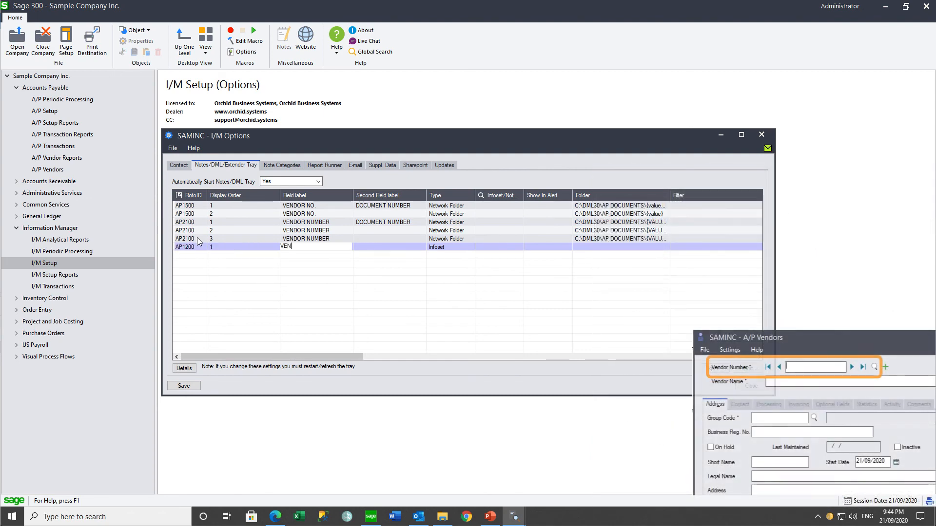
text(DO)
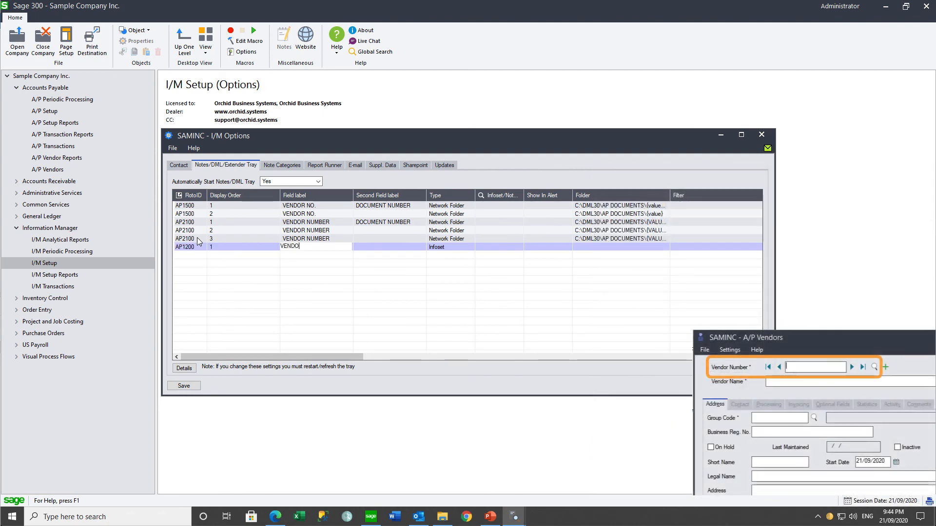
text(R NUMBER)
key(Tab)
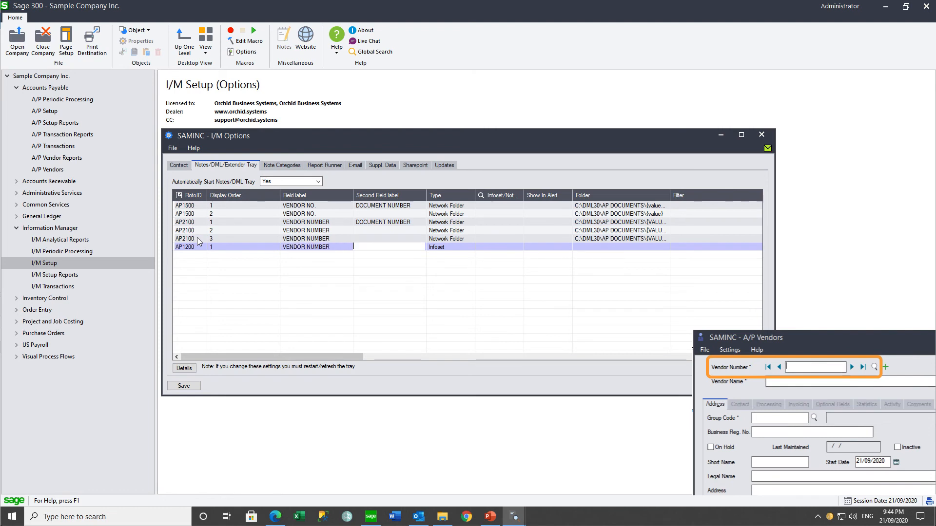
key(Tab)
key(Down)
click(183, 369)
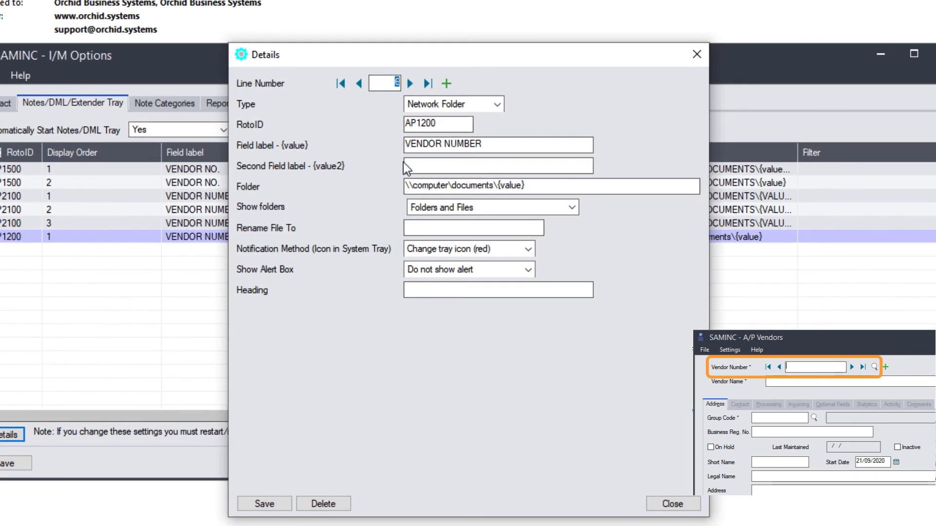
Step: Set the AP1200 line's folder to C:\DML30\AP DOCUMENTS\{value}\Contracts
click(536, 185)
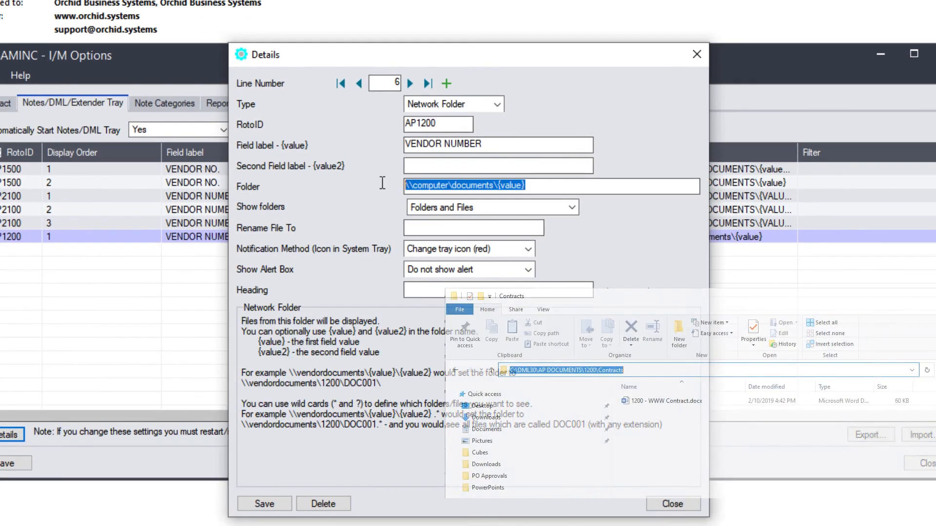
text(C:\DML30\AP DOCUMENTS\1200\Contracts)
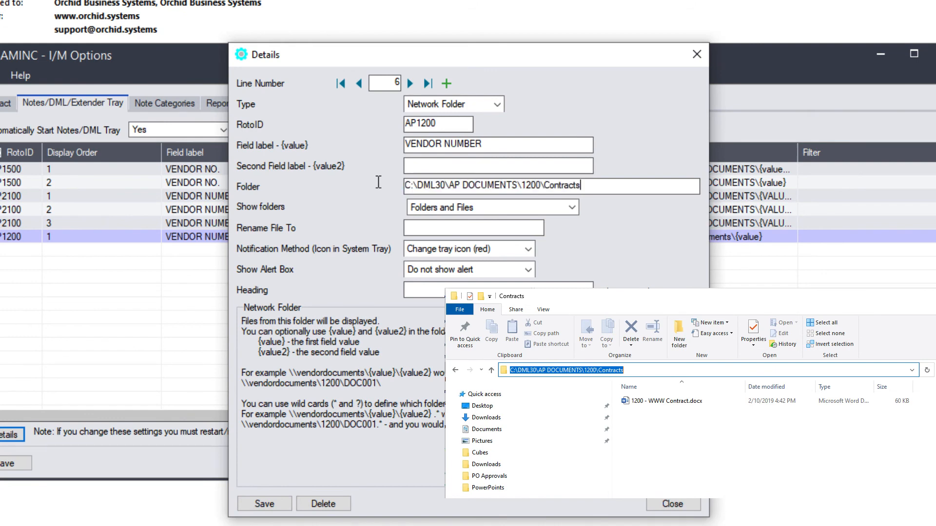
click(542, 187)
key(BackSpace)
key(BackSpace)
key(BackSpace)
key(BackSpace)
text({val)
text(ue})
text(})
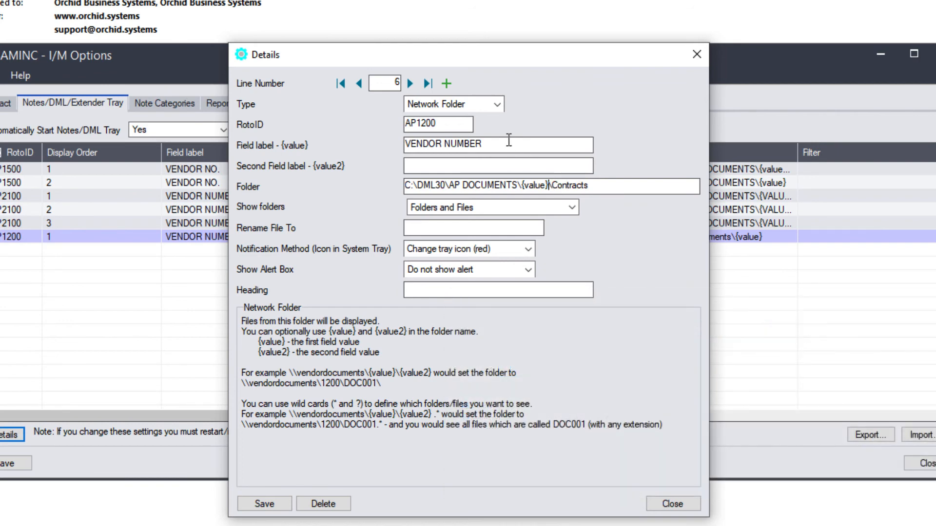
Step: Set the AP1200 line's notification method to None and its alert box option to Show alert
click(487, 249)
click(449, 265)
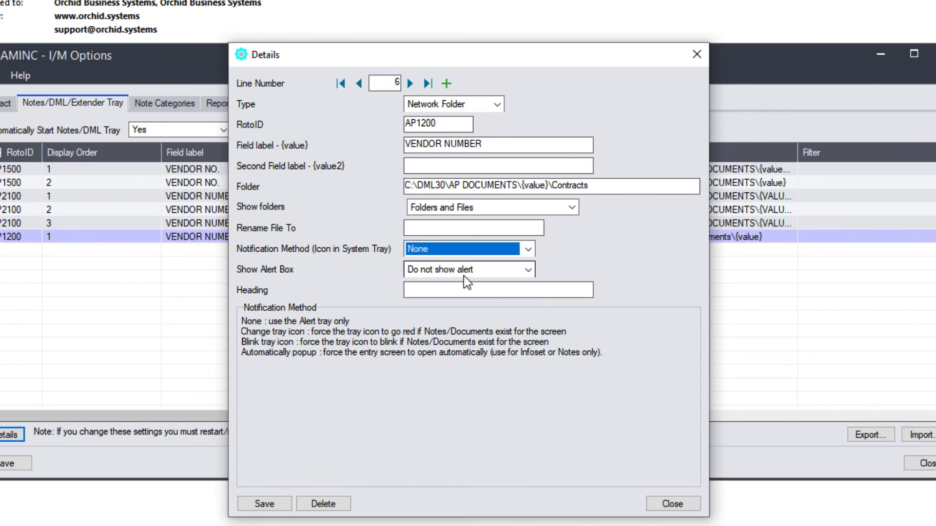
click(464, 274)
click(448, 309)
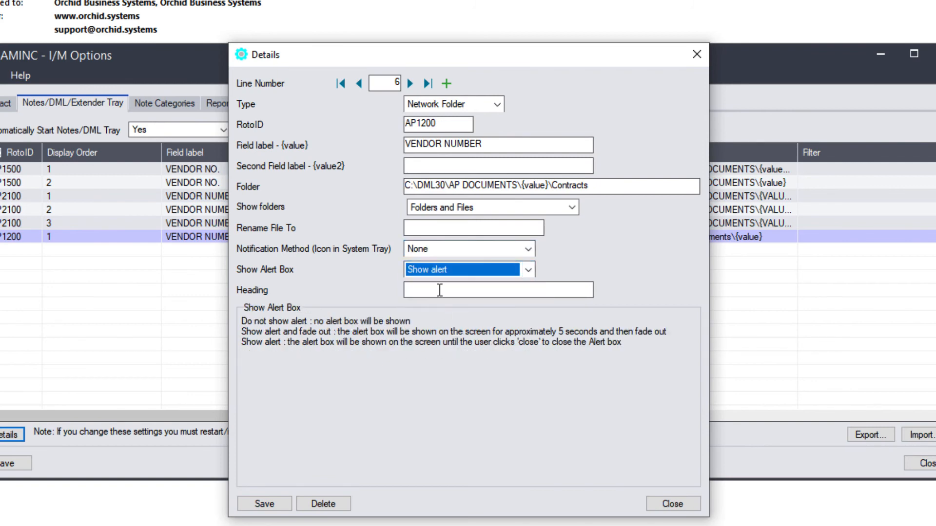
Step: Give the AP1200 line the heading Vendor Contracts, then save and close its details
click(439, 290)
text(Ven)
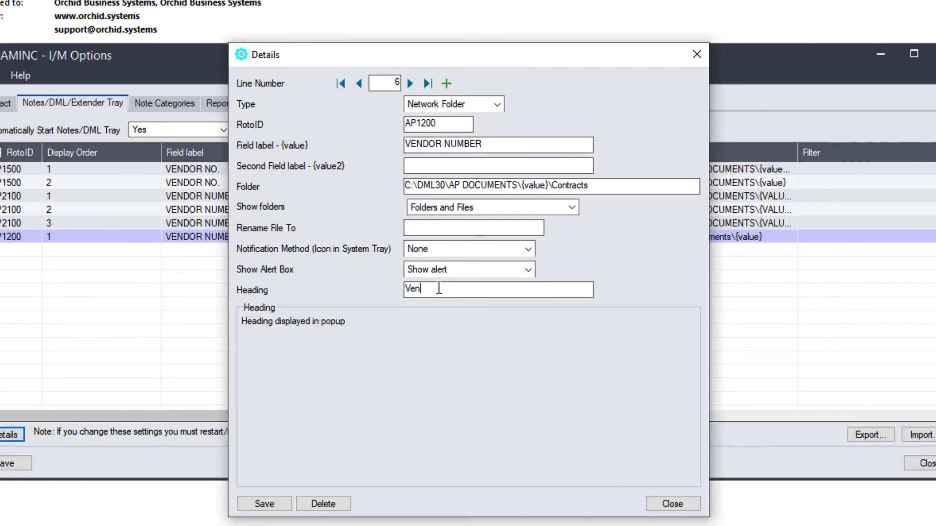
text(dor Contracts)
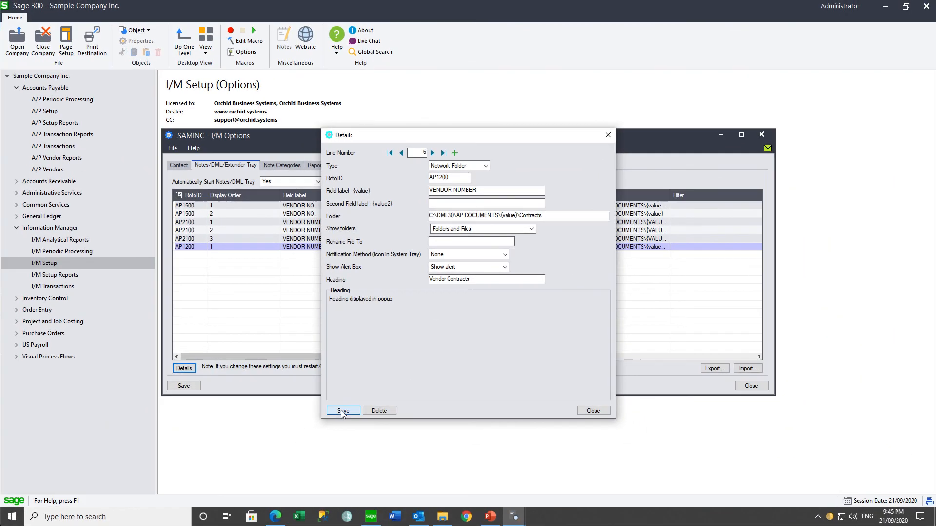
click(264, 504)
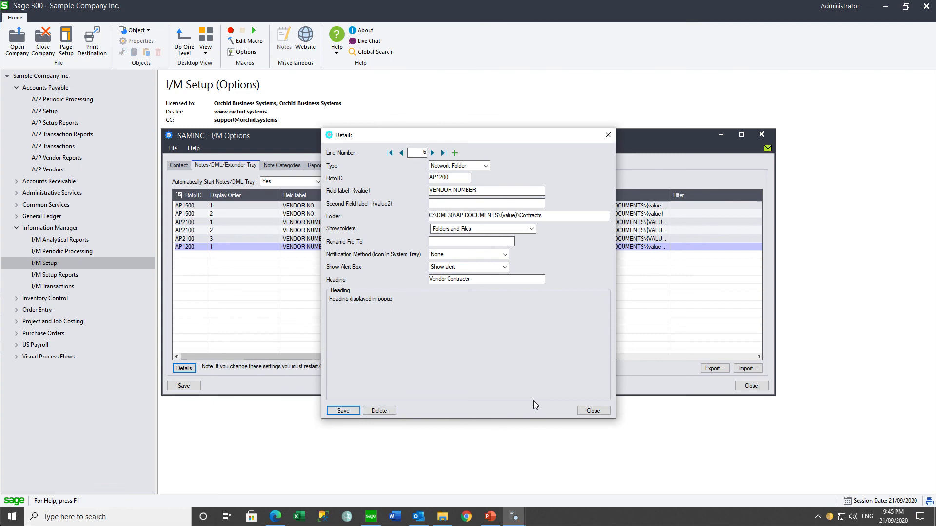
click(594, 411)
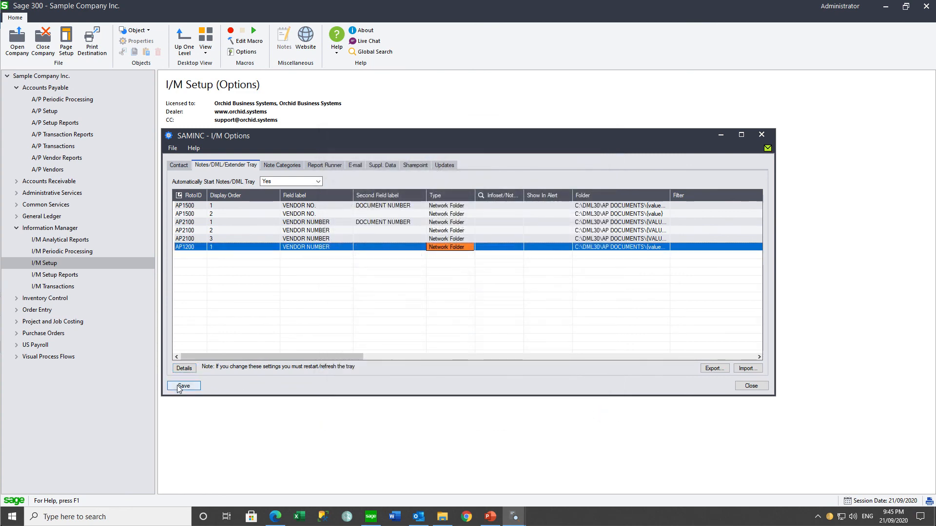
Step: Save and close I/M Options and refresh the Notes/DML tray
click(180, 387)
click(757, 389)
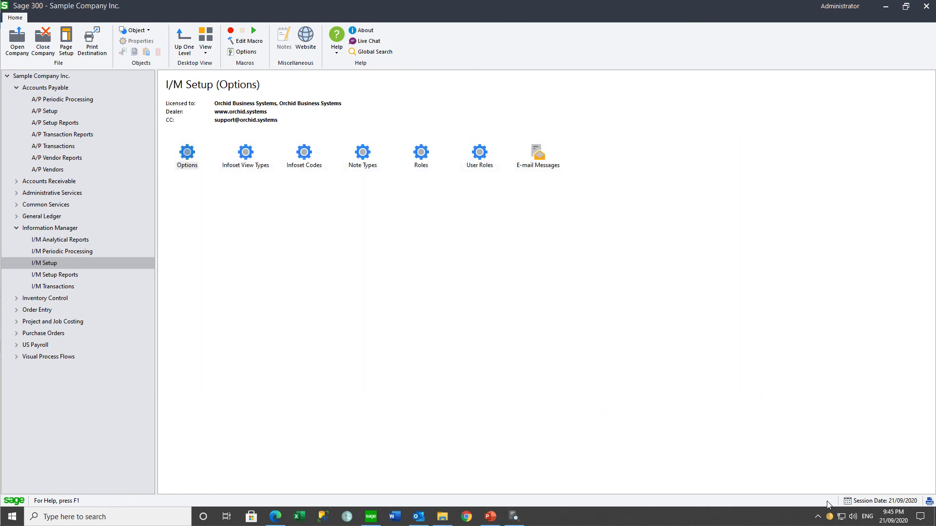
right_click(830, 517)
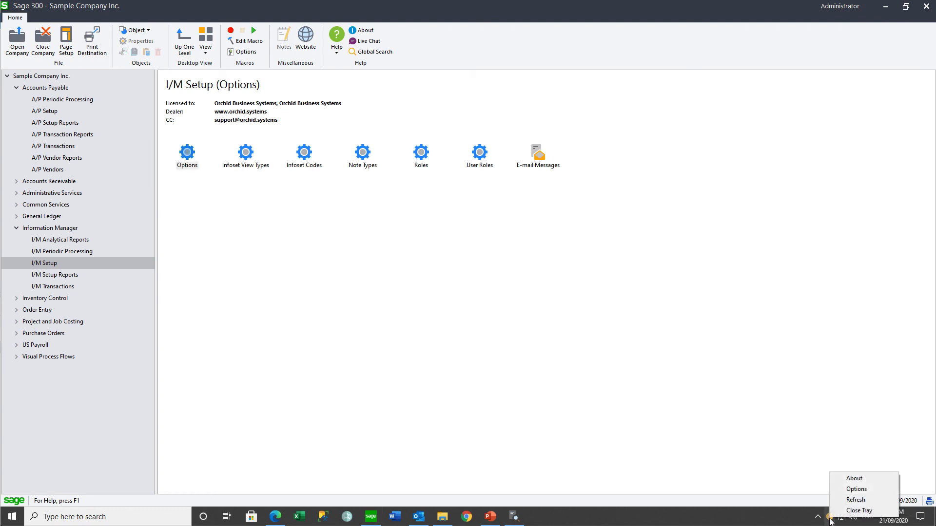
click(851, 499)
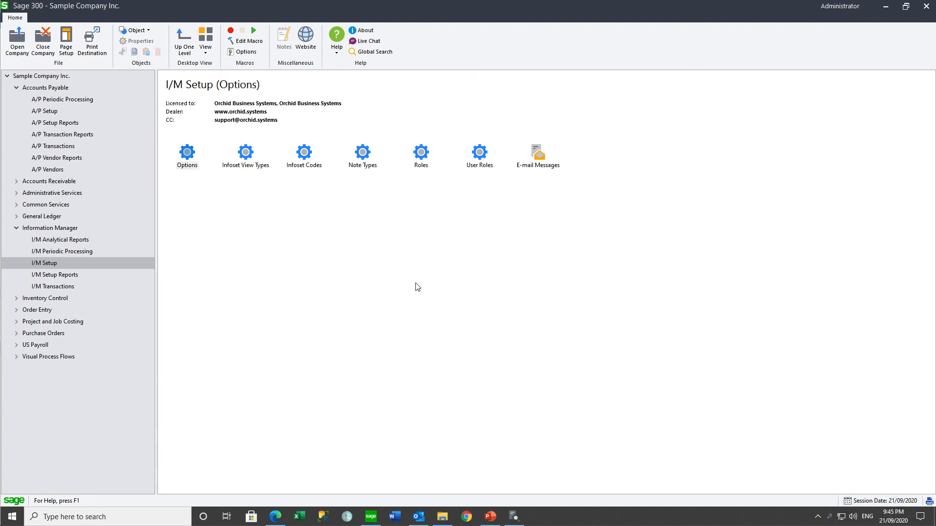
Step: Open A/P Vendors, load the first vendor record and display its linked contract documents
click(58, 170)
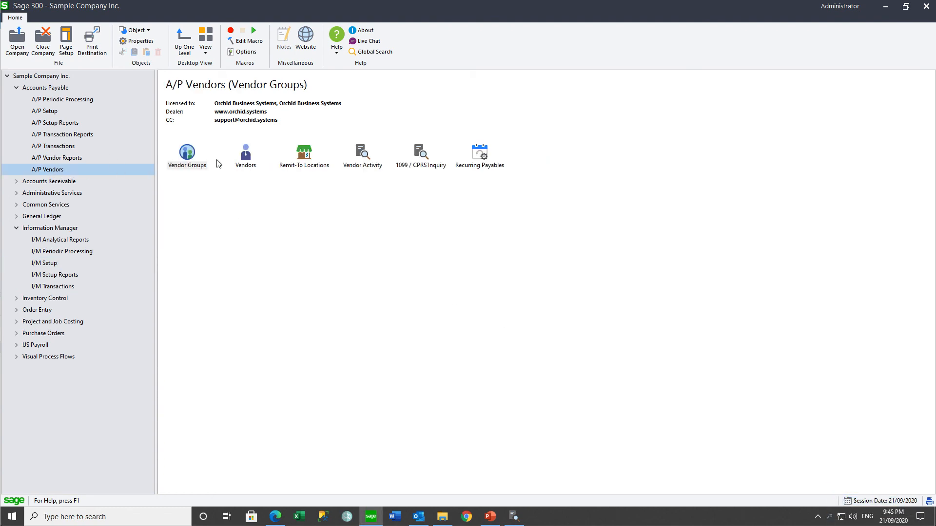
double_click(247, 156)
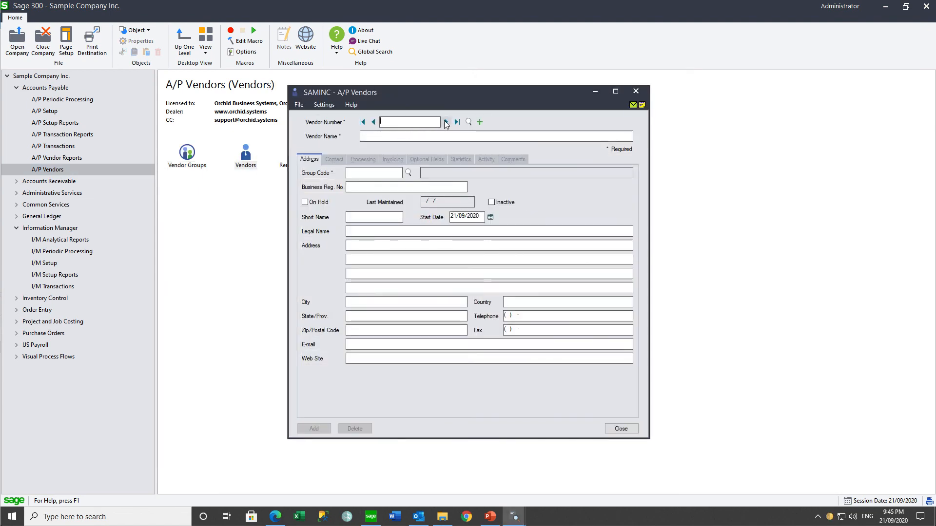
click(446, 123)
click(641, 105)
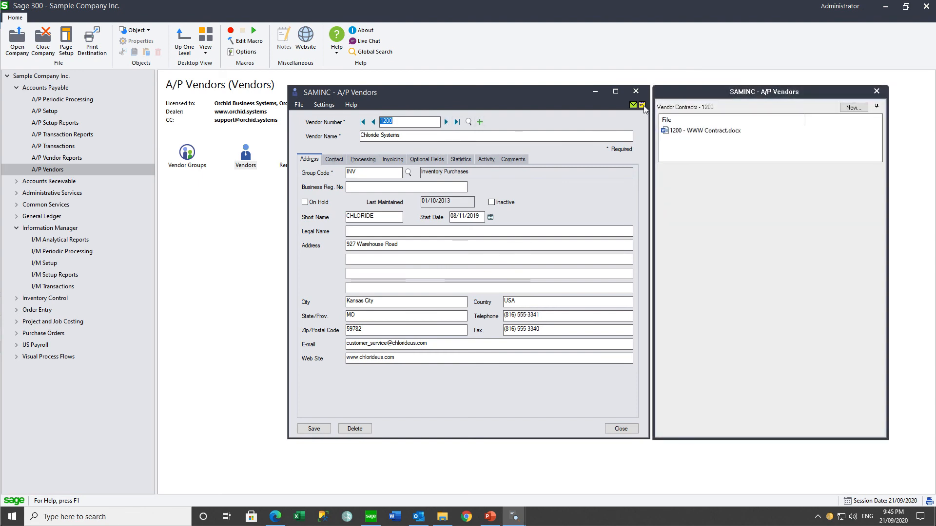
mouse_move(692, 143)
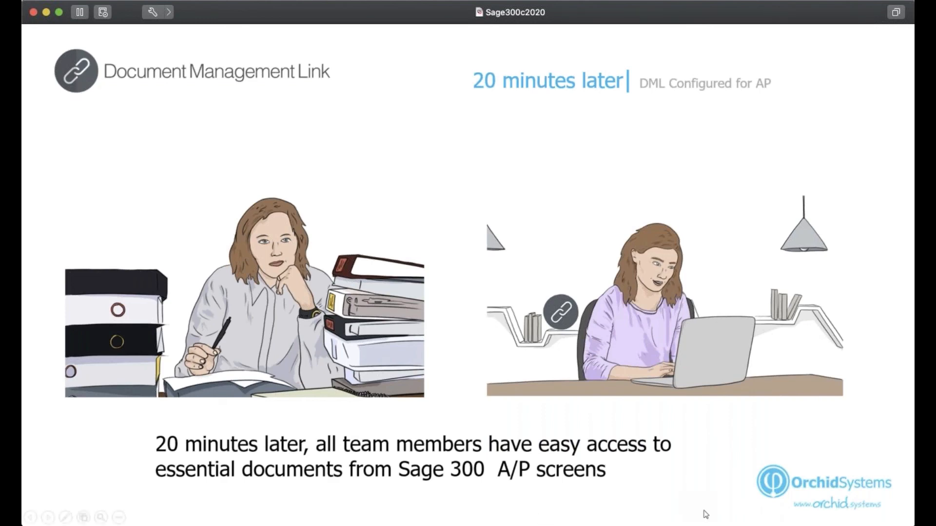
key(Right)
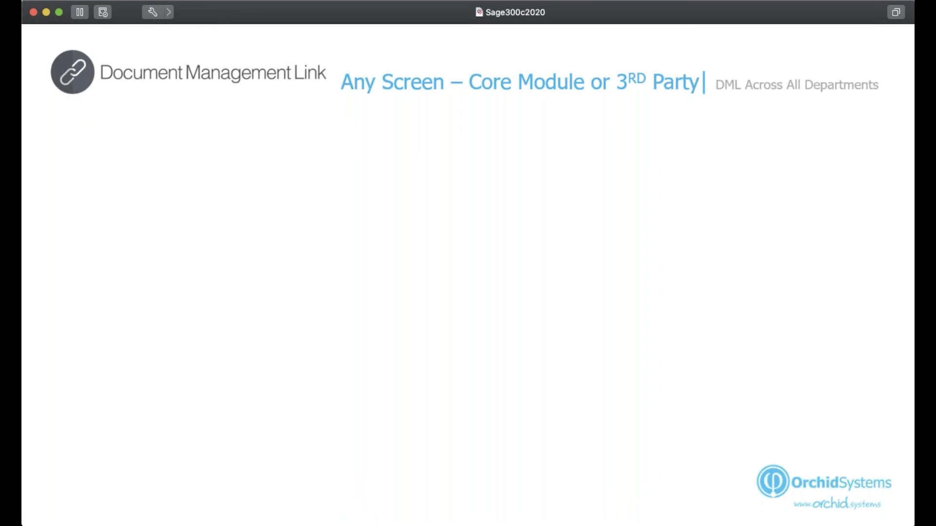
key(Right)
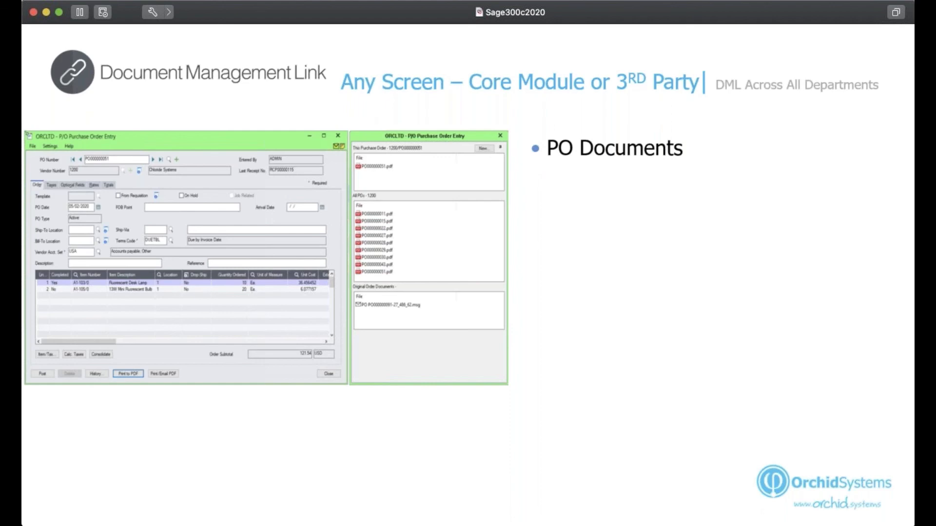
key(Right)
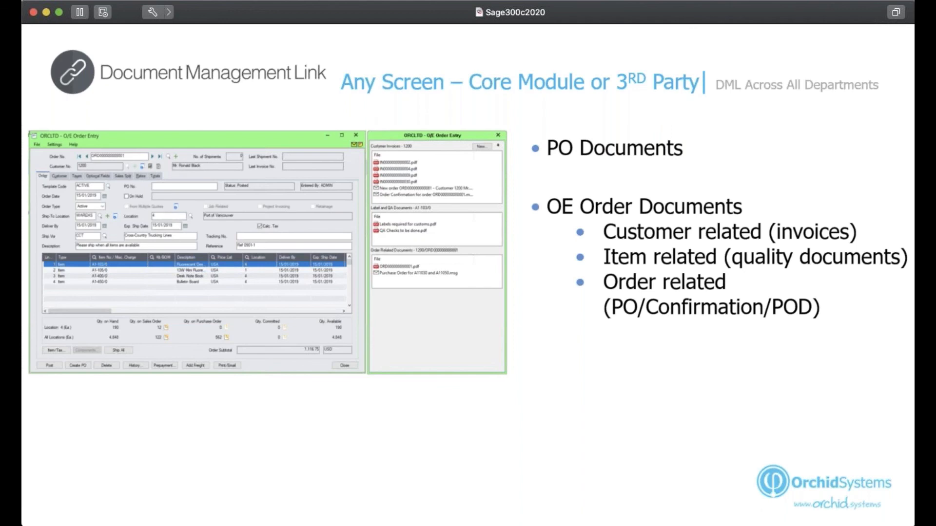
key(Right)
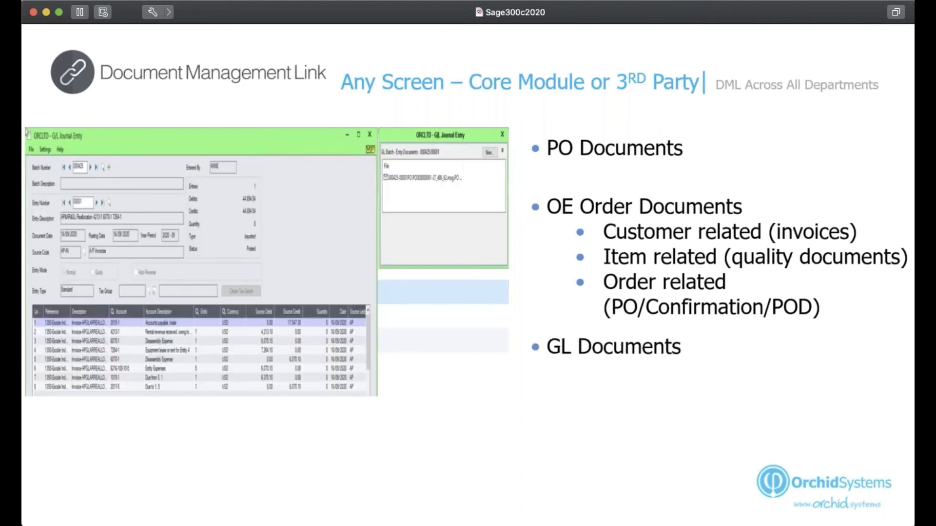